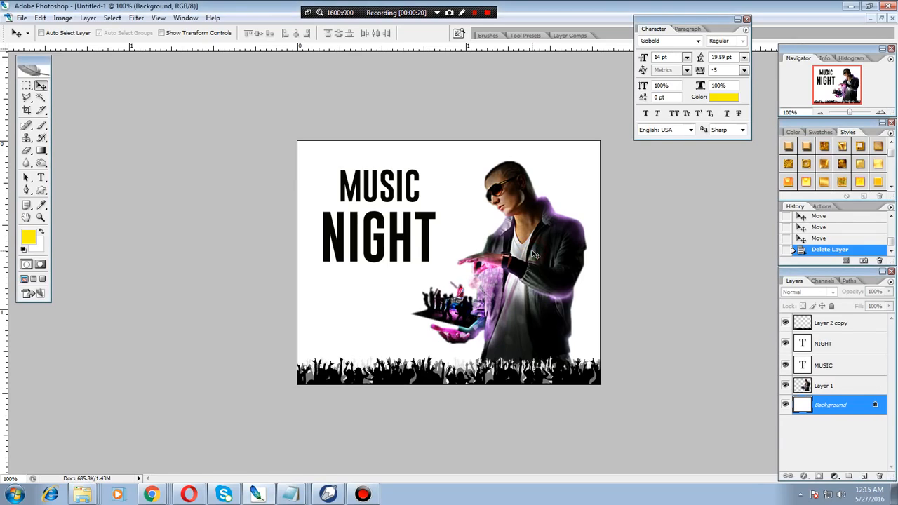
# - Select the layer with the man and shift him slightly left on the canvas
pyautogui.click(539, 252)
pyautogui.click(444, 188)
pyautogui.click(854, 386)
pyautogui.moveTo(564, 277); pyautogui.dragTo(519, 262)
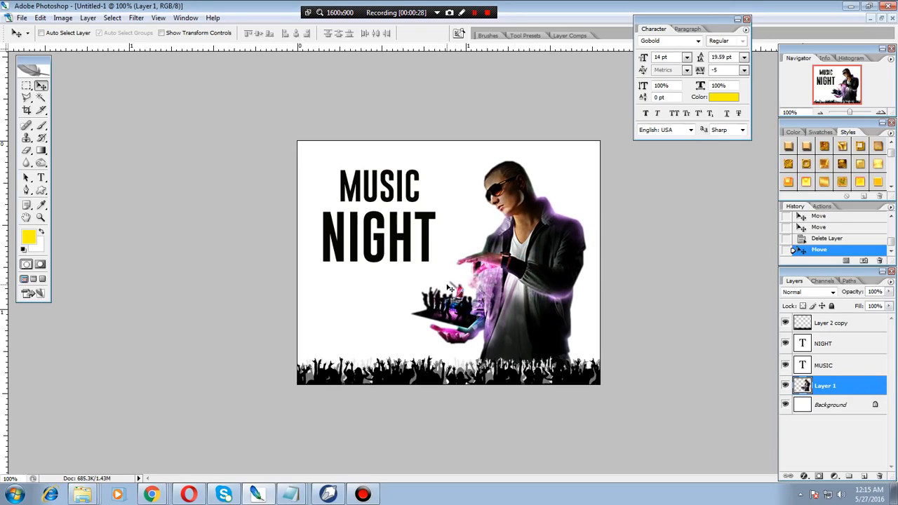
pyautogui.rightClick(498, 259)
pyautogui.click(514, 269)
pyautogui.moveTo(514, 269); pyautogui.dragTo(500, 267)
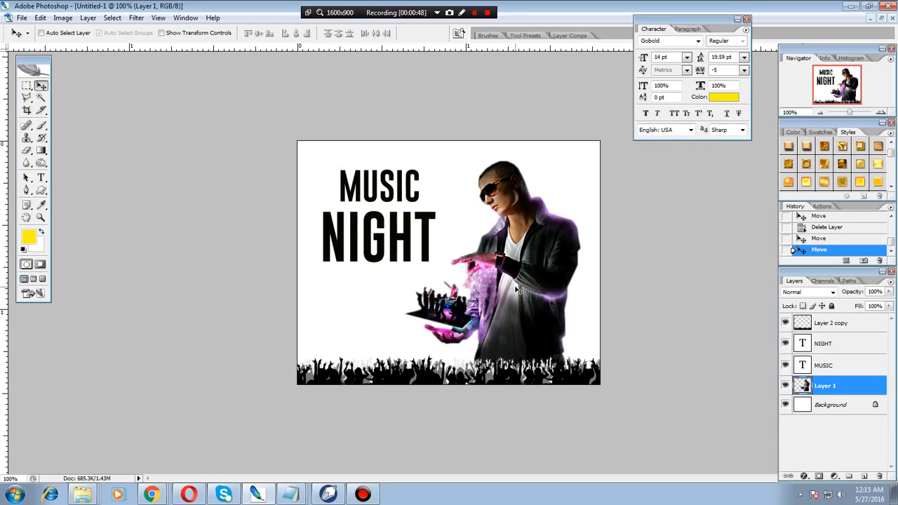
pyautogui.hotkey('alt', 'l')
pyautogui.press('f')
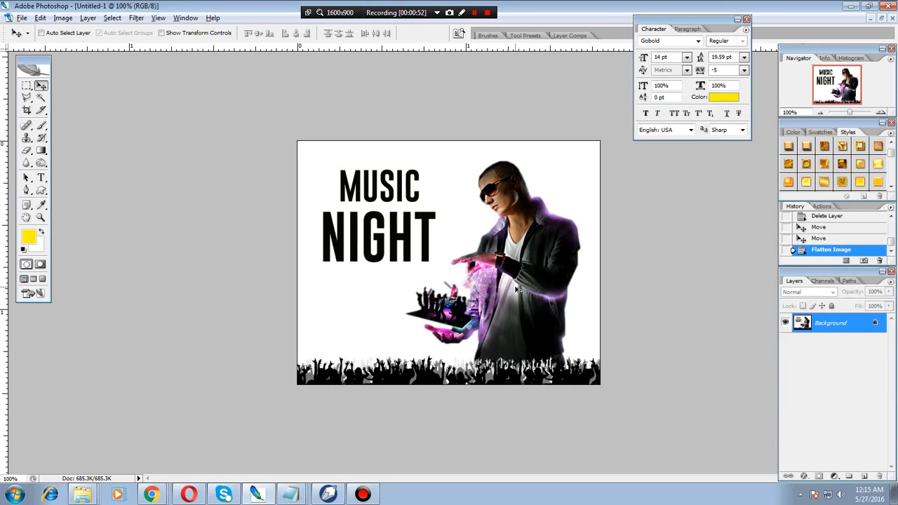
pyautogui.hotkey('ctrl', 'z')
# - Create a new layer directly above the Background and fill it with the yellow foreground color
pyautogui.click(848, 409)
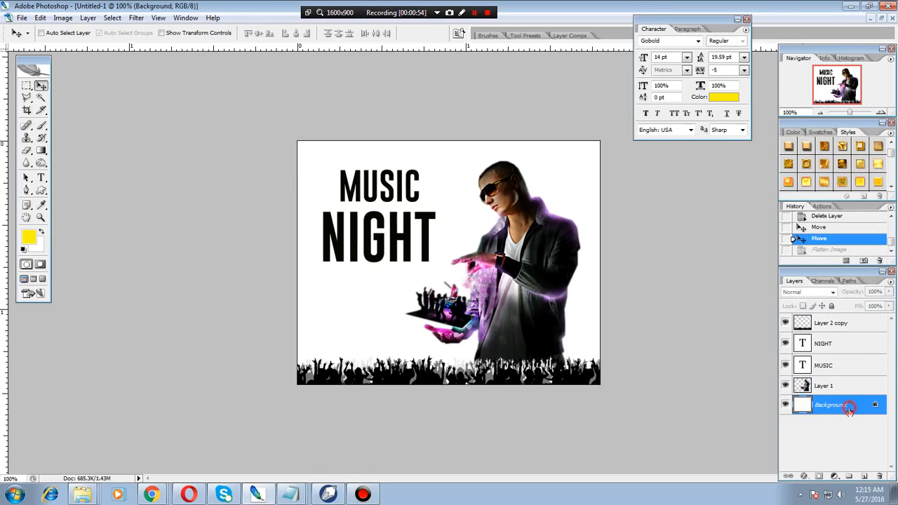
pyautogui.click(863, 476)
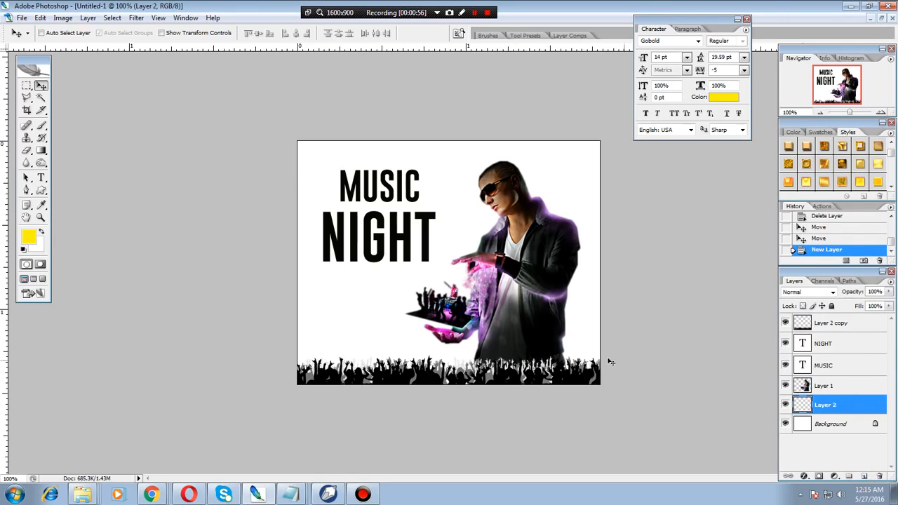
pyautogui.hotkey('alt', 'BackSpace')
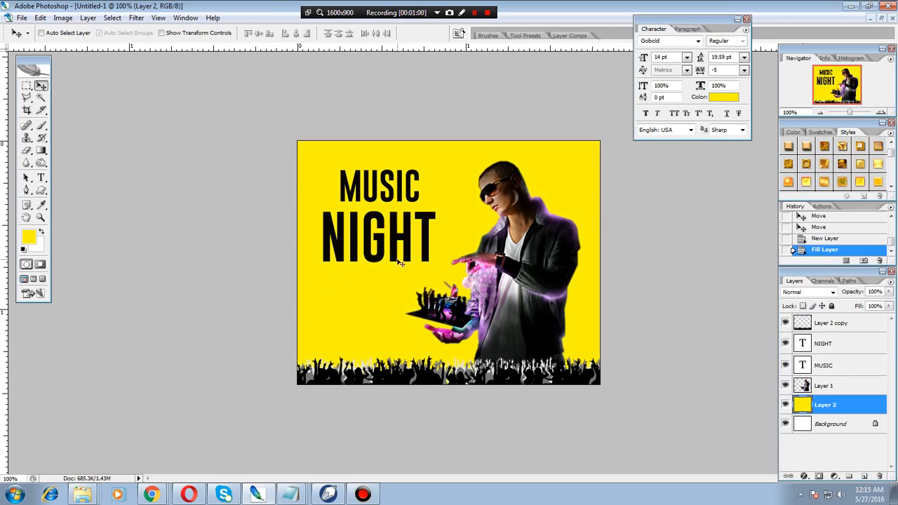
# - Apply a Gradient Overlay to the yellow layer using the "Orange, Yellow, Orange" preset
pyautogui.doubleClick(848, 405)
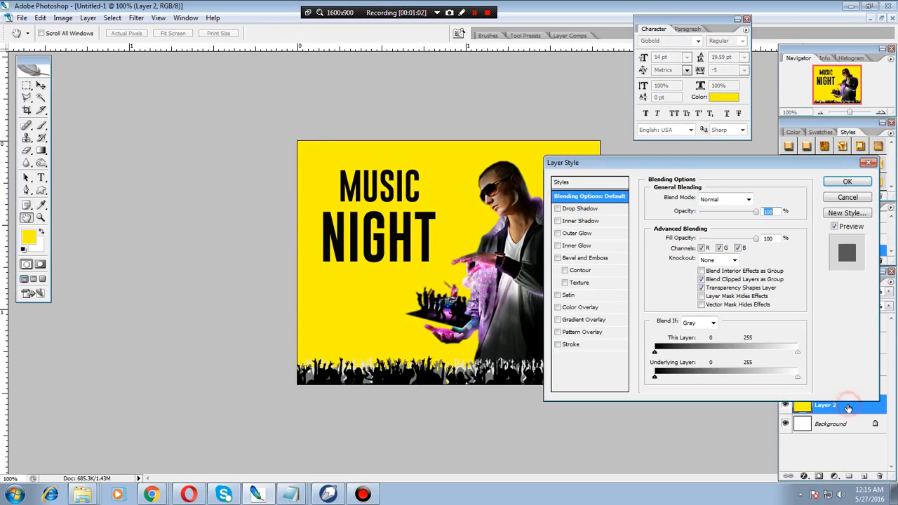
pyautogui.click(615, 320)
pyautogui.click(723, 223)
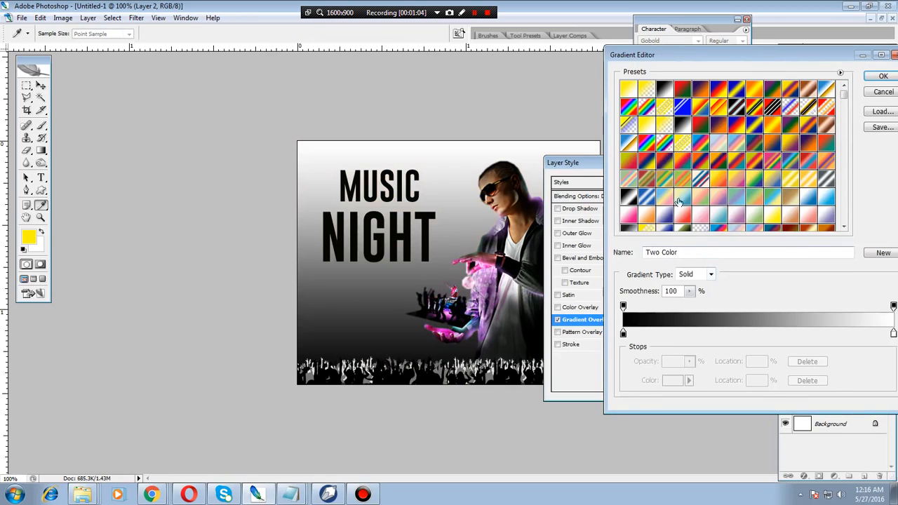
pyautogui.click(755, 89)
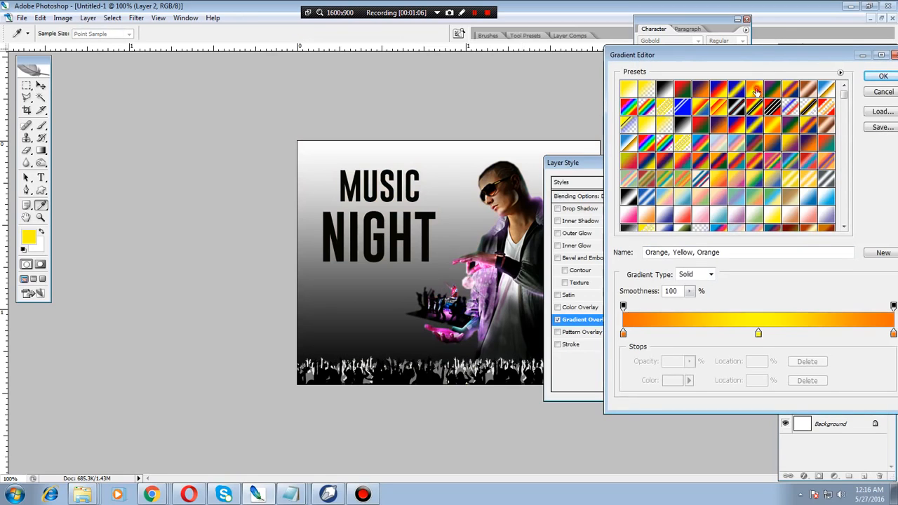
pyautogui.click(882, 75)
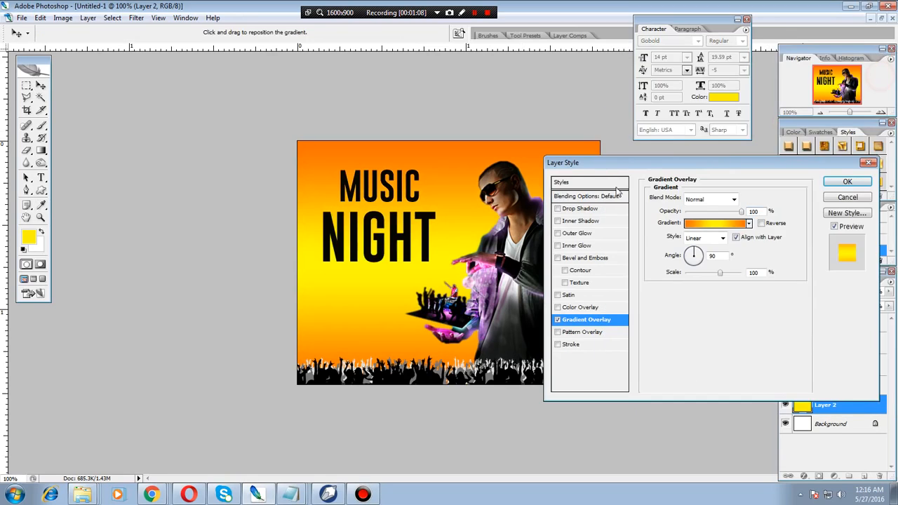
pyautogui.click(856, 185)
# - Flatten the image and create and open a new desktop folder as the save location for a copy
pyautogui.hotkey('alt', 'l')
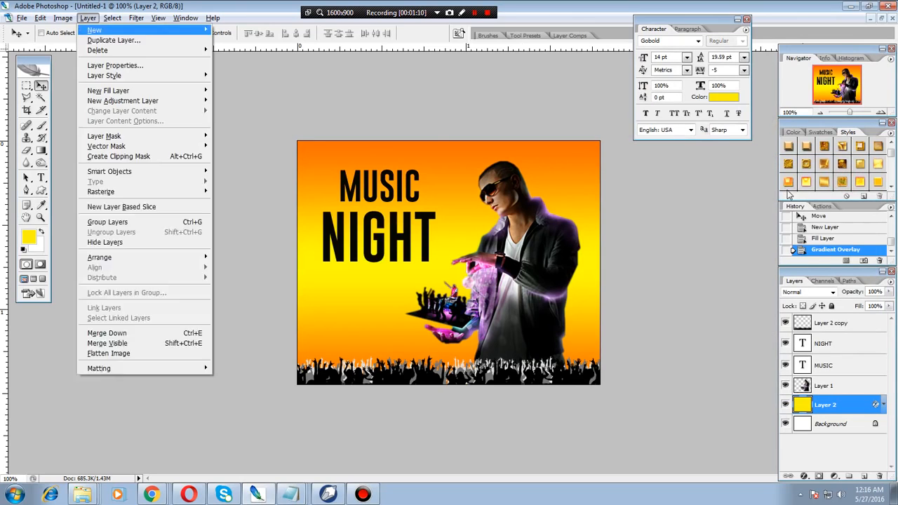
pyautogui.press('f')
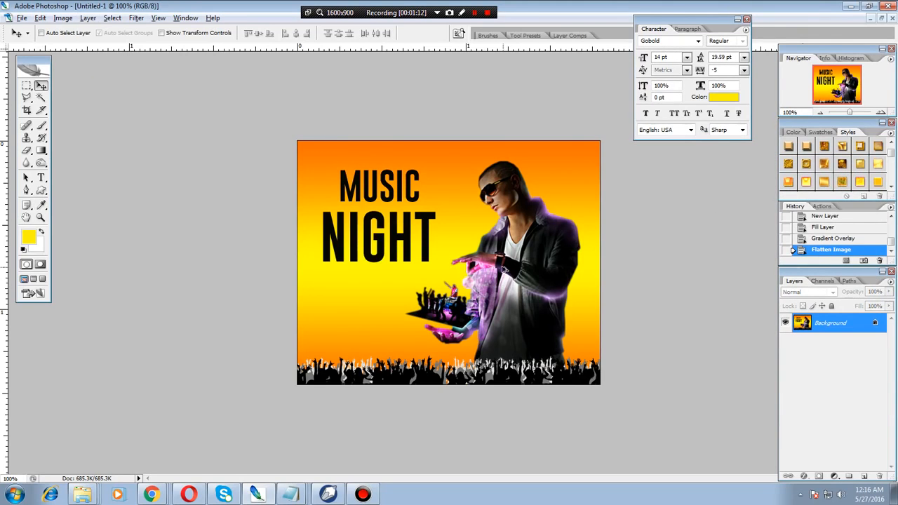
pyautogui.hotkey('ctrl', 'shift', 's')
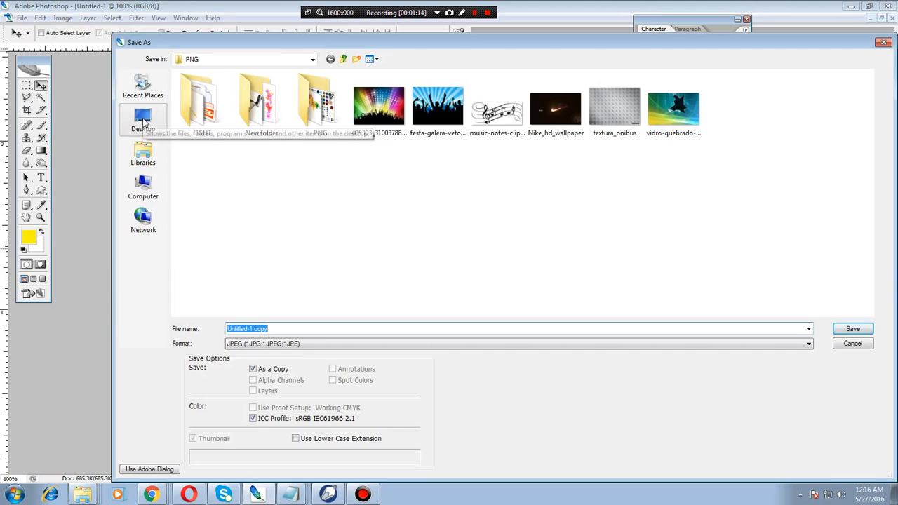
pyautogui.click(143, 121)
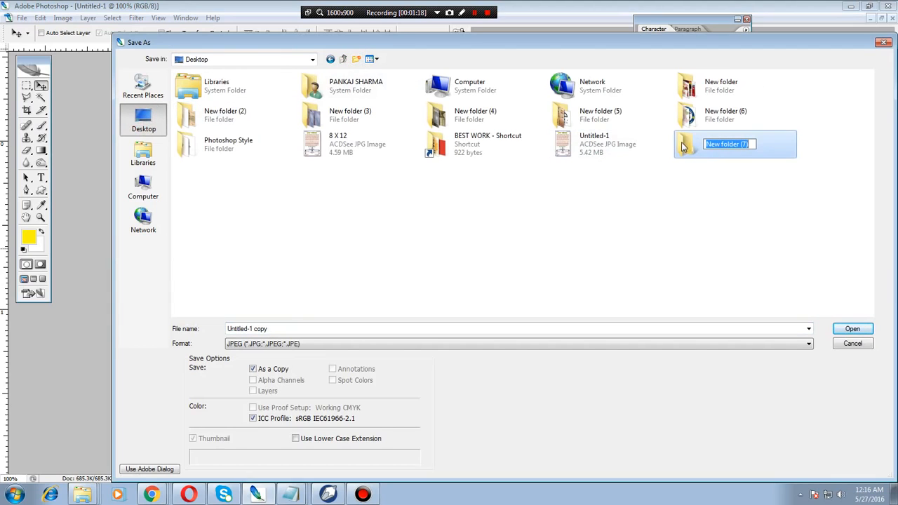
pyautogui.click(684, 145)
pyautogui.doubleClick(684, 145)
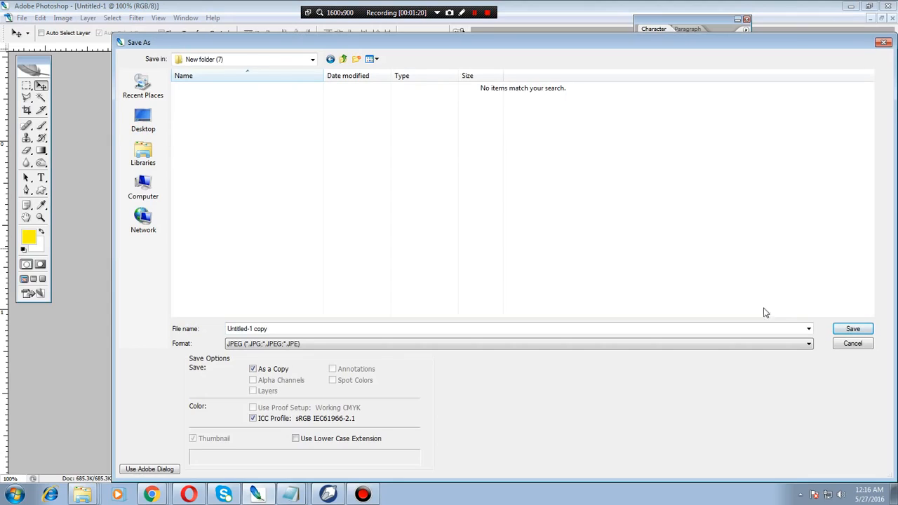
# - Save the copy as a JPEG named "pg" at Maximum quality, 12
pyautogui.click(325, 328)
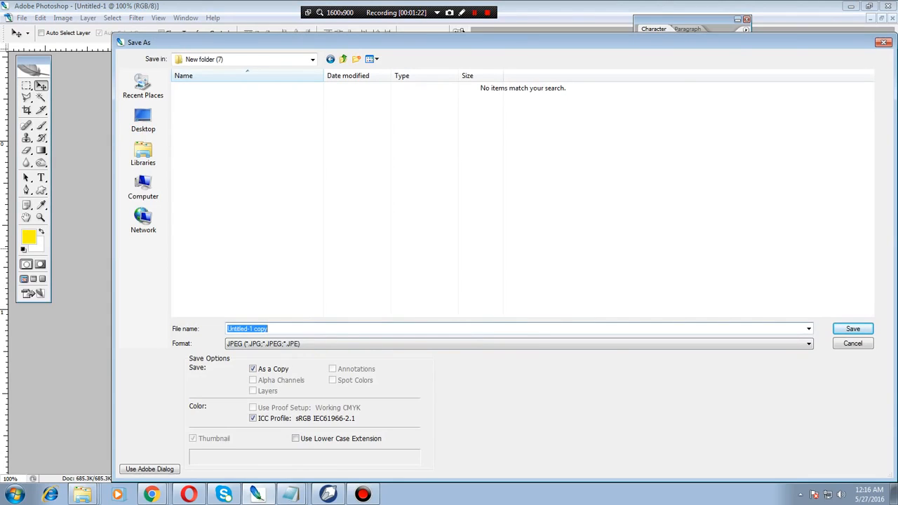
pyautogui.write('pg')
pyautogui.click(853, 329)
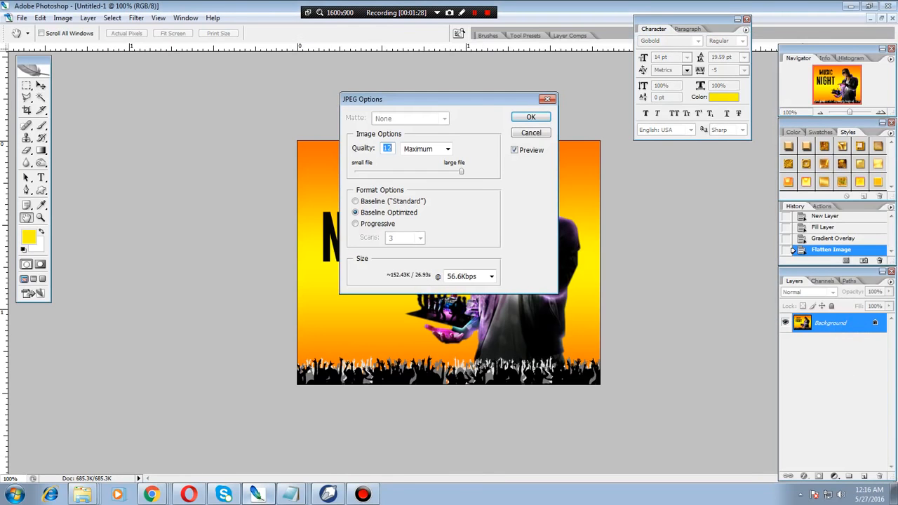
pyautogui.click(530, 117)
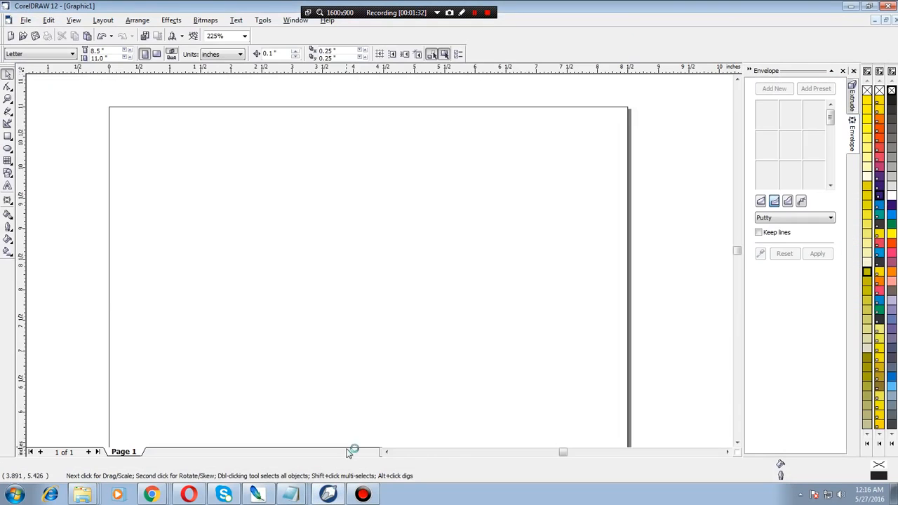
# - Switch to CorelDRAW and import the saved JPEG from New folder (7) on the desktop onto the page
pyautogui.click(328, 282)
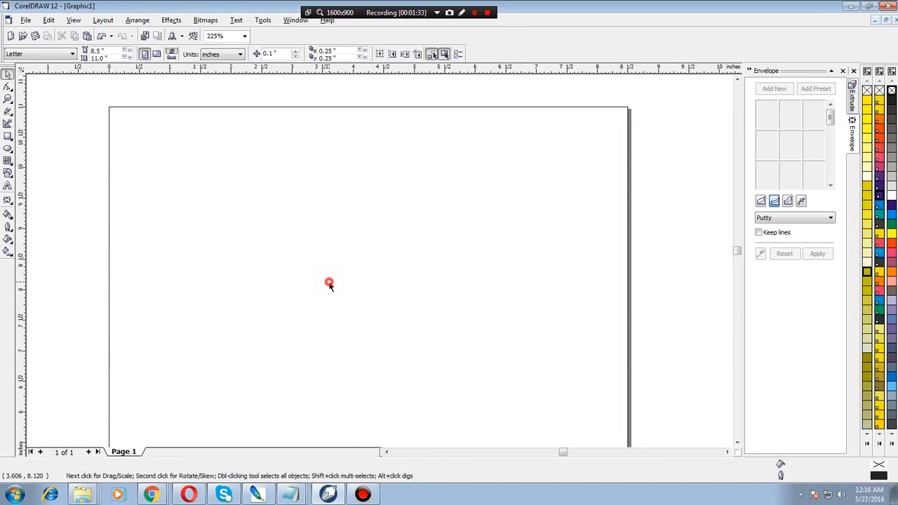
pyautogui.click(25, 20)
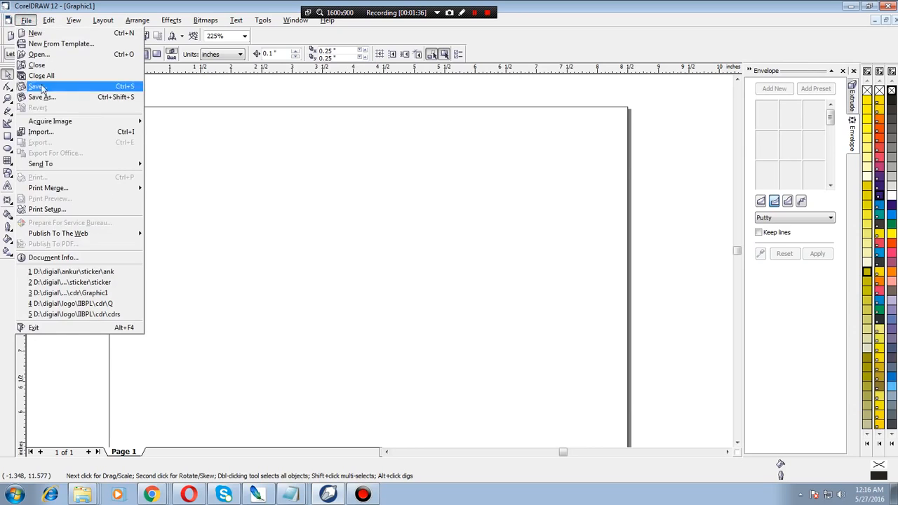
pyautogui.click(44, 133)
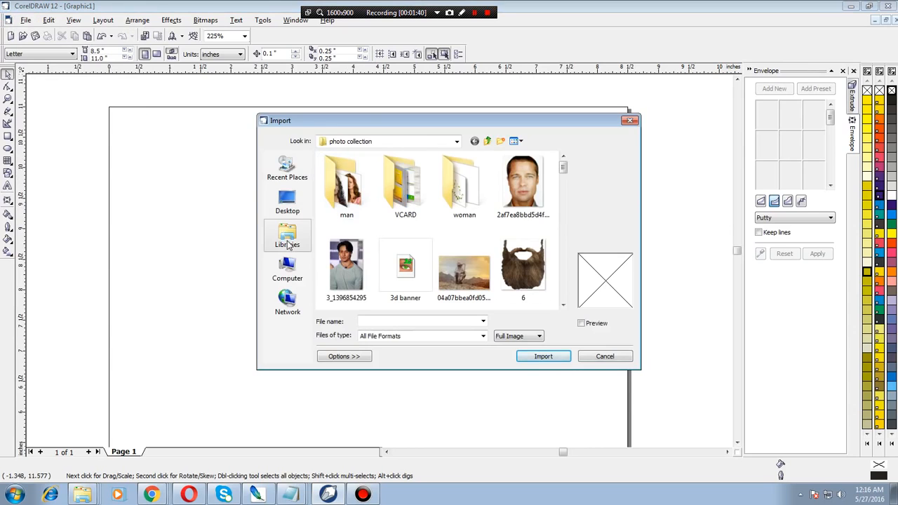
pyautogui.click(287, 202)
pyautogui.click(330, 254)
pyautogui.scroll(-1, 361, 249)
pyautogui.scroll(-4, 361, 249)
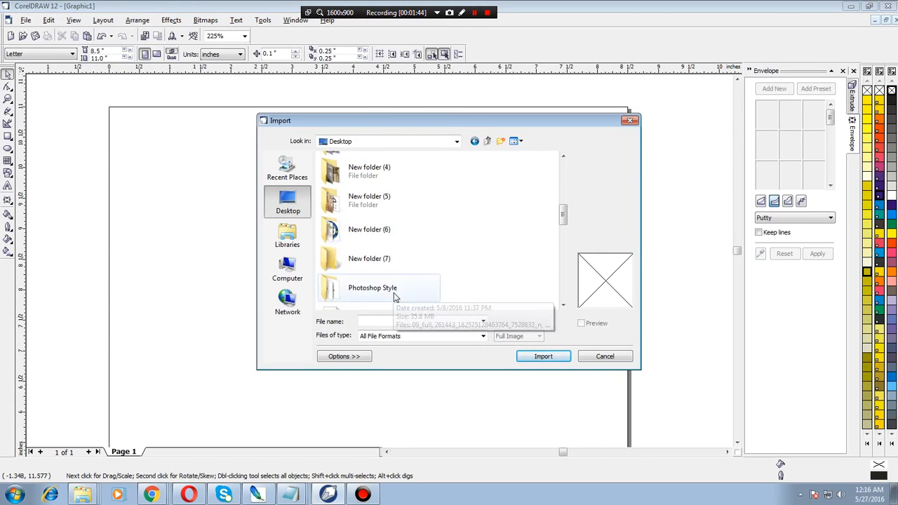
pyautogui.doubleClick(378, 254)
pyautogui.doubleClick(355, 187)
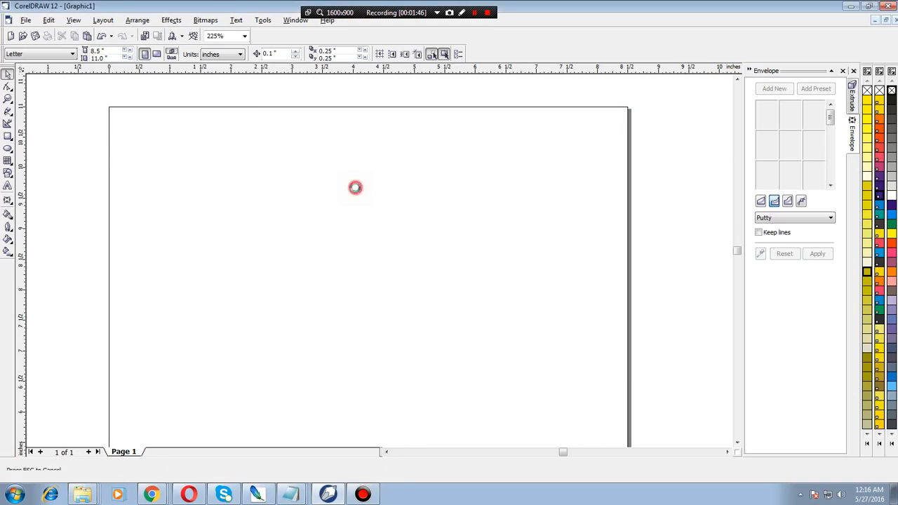
pyautogui.click(298, 193)
pyautogui.click(291, 170)
# - Move the imported music night picture to the left on the page
pyautogui.press('z')
pyautogui.moveTo(280, 180); pyautogui.dragTo(425, 294)
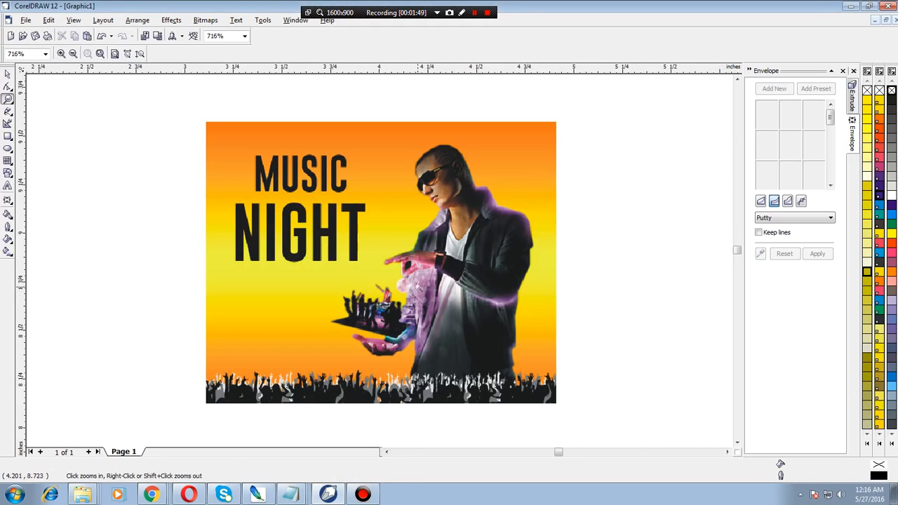
pyautogui.click(7, 73)
pyautogui.moveTo(381, 219); pyautogui.dragTo(297, 239)
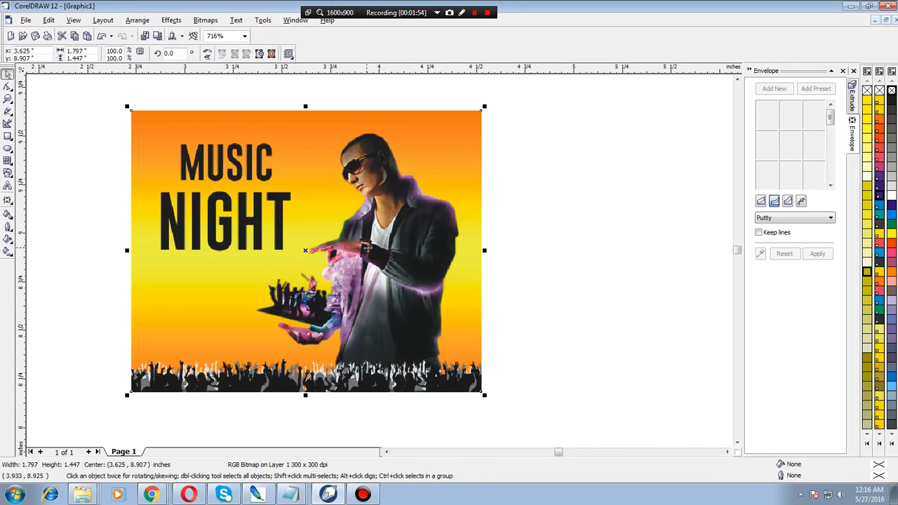
# - Delete the imported picture from the CorelDRAW page
pyautogui.click(580, 219)
pyautogui.click(372, 221)
pyautogui.press('Delete')
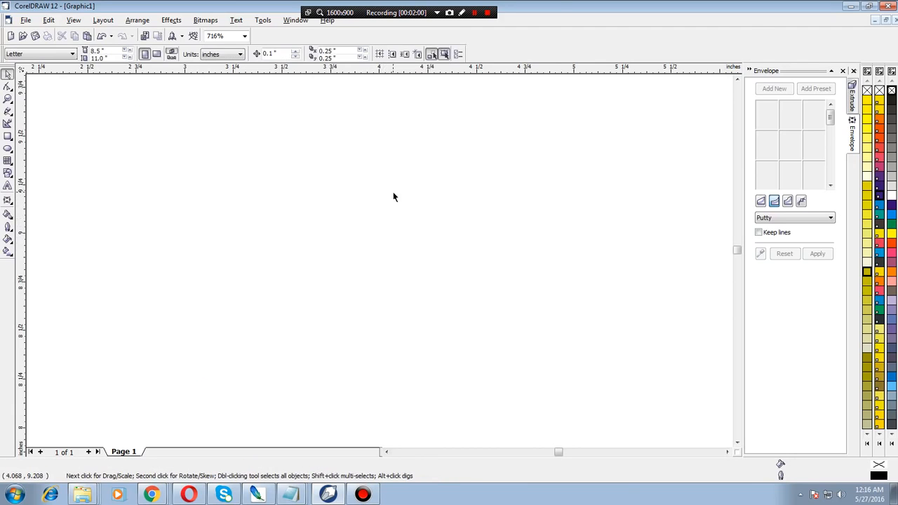
# - Switch back to Photoshop and undo the flattening of the design
pyautogui.hotkey('alt', 'Tab')
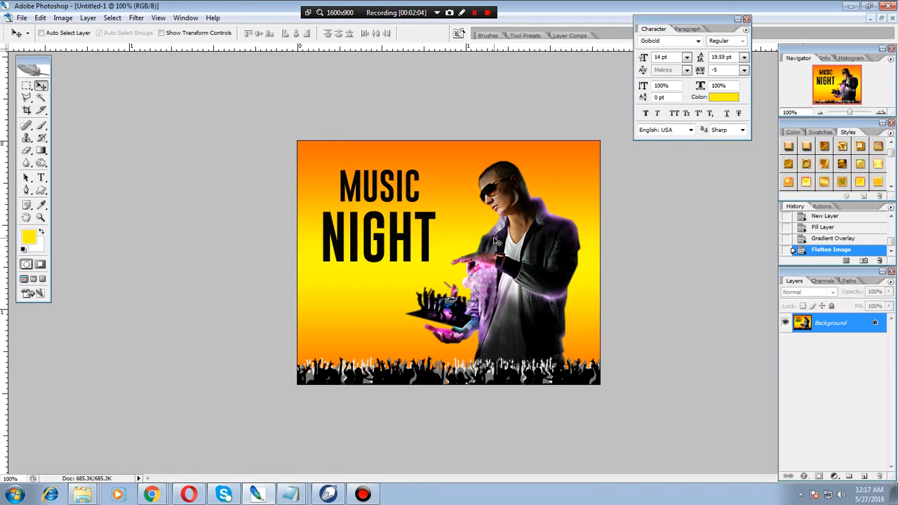
pyautogui.hotkey('ctrl', 'z')
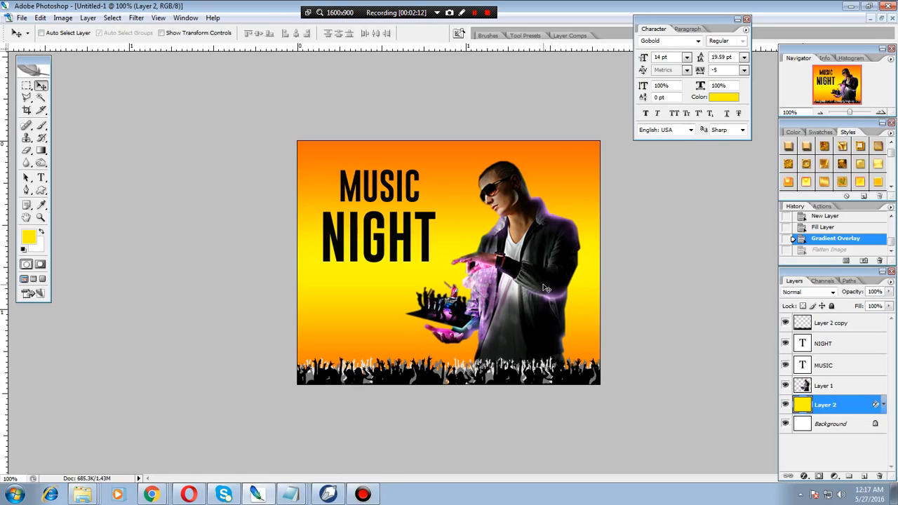
# - Add an Inner Shadow to the gradient background layer with size 250 px, red color #fb0707 and 48% opacity
pyautogui.doubleClick(851, 405)
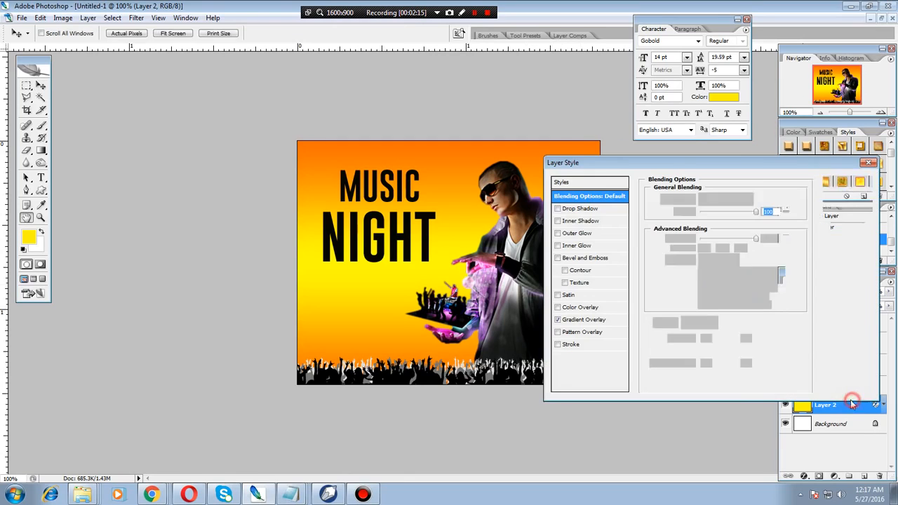
pyautogui.click(609, 222)
pyautogui.moveTo(687, 268); pyautogui.dragTo(753, 279)
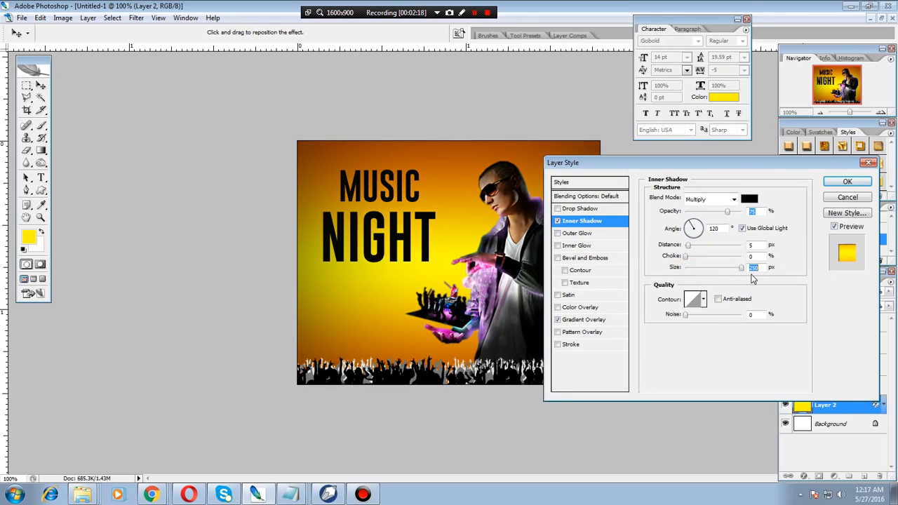
pyautogui.click(753, 199)
pyautogui.click(703, 209)
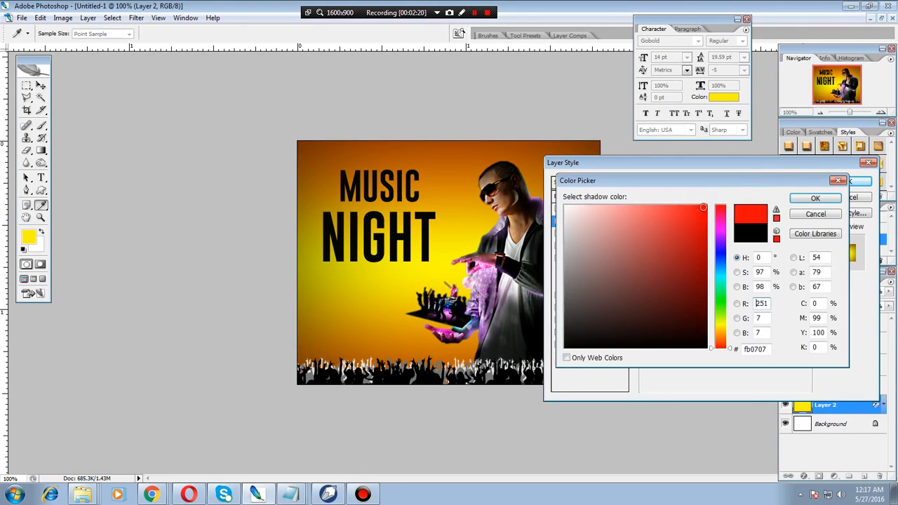
pyautogui.click(814, 199)
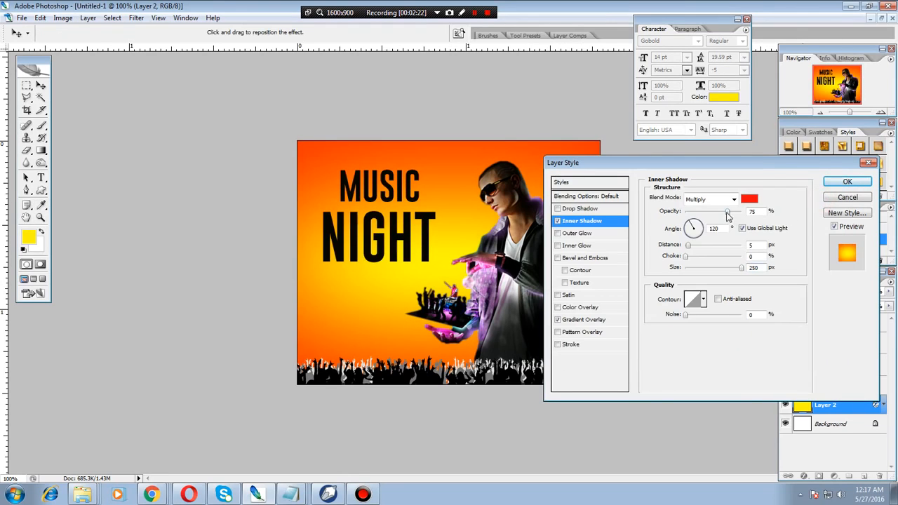
pyautogui.moveTo(731, 213); pyautogui.dragTo(713, 215)
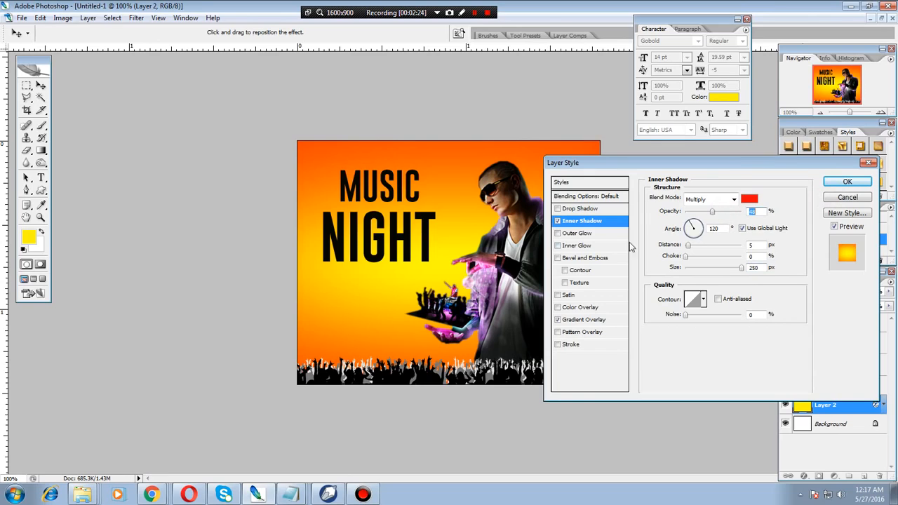
# - Add an Inner Glow to the background layer with Hard Light blending, 100% opacity, 57 px size and the single-peak contour
pyautogui.click(600, 246)
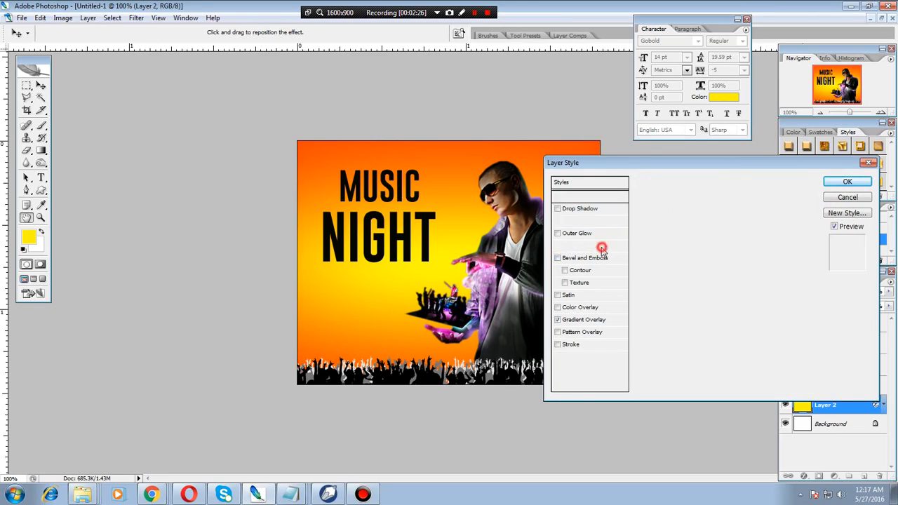
pyautogui.moveTo(691, 309); pyautogui.dragTo(701, 304)
pyautogui.moveTo(730, 216); pyautogui.dragTo(744, 212)
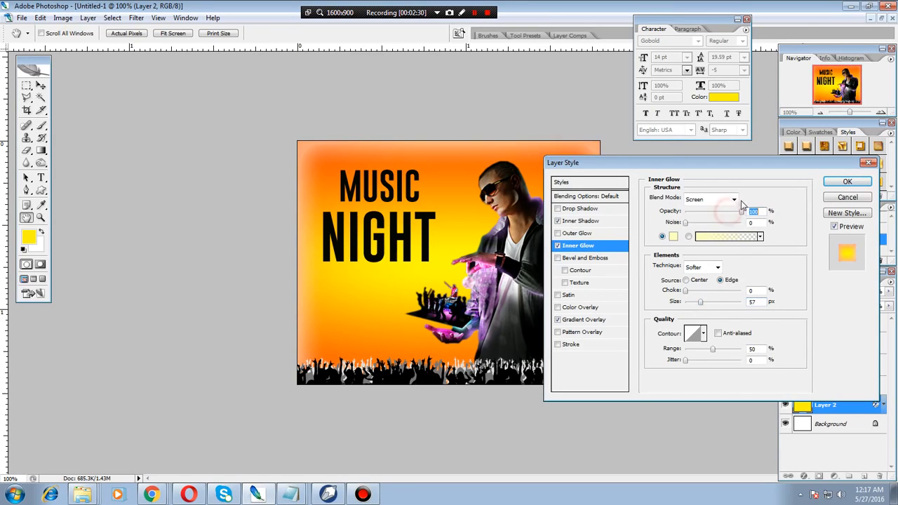
pyautogui.click(734, 200)
pyautogui.click(697, 346)
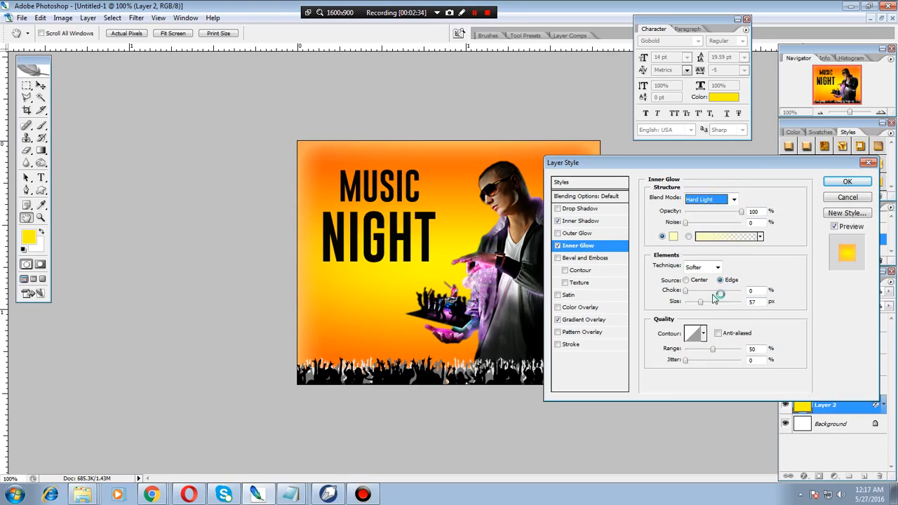
pyautogui.click(703, 334)
pyautogui.click(657, 378)
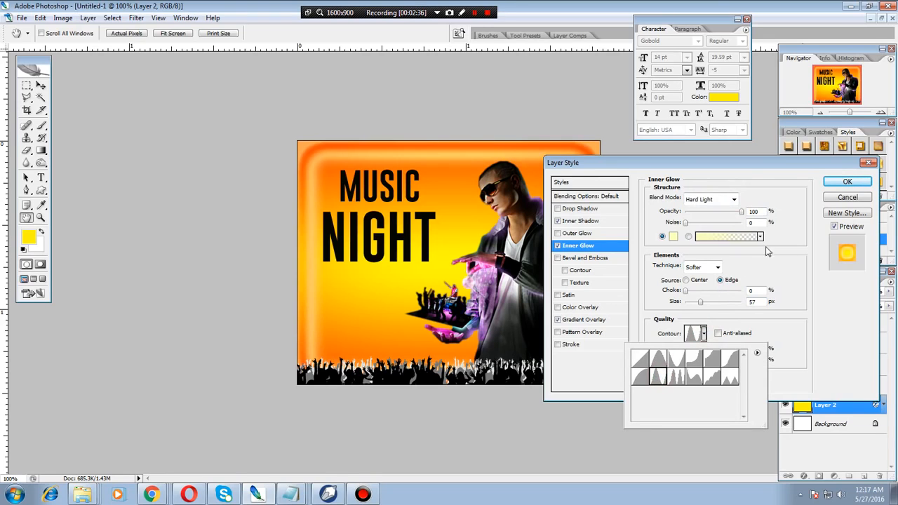
pyautogui.click(849, 182)
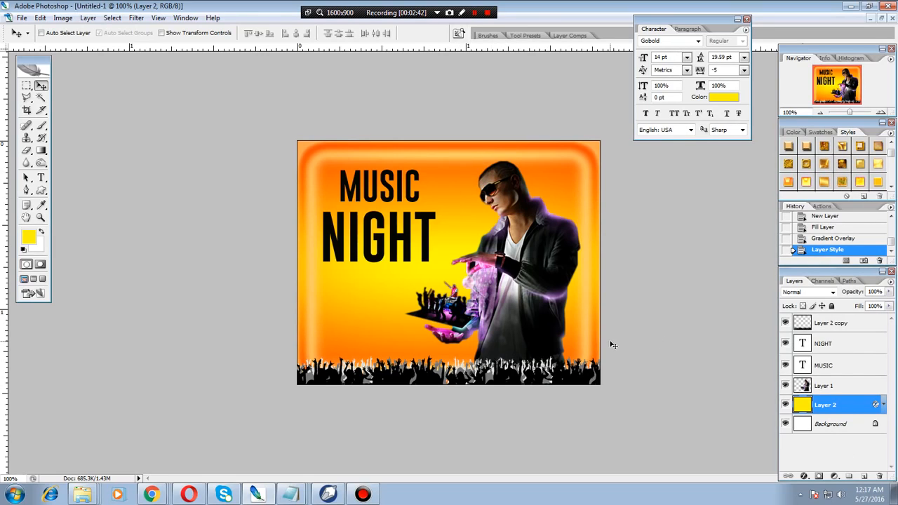
# - Save a JPEG copy of the design under the name psd in New folder (7)
pyautogui.hotkey('alt', 'f')
pyautogui.press('a')
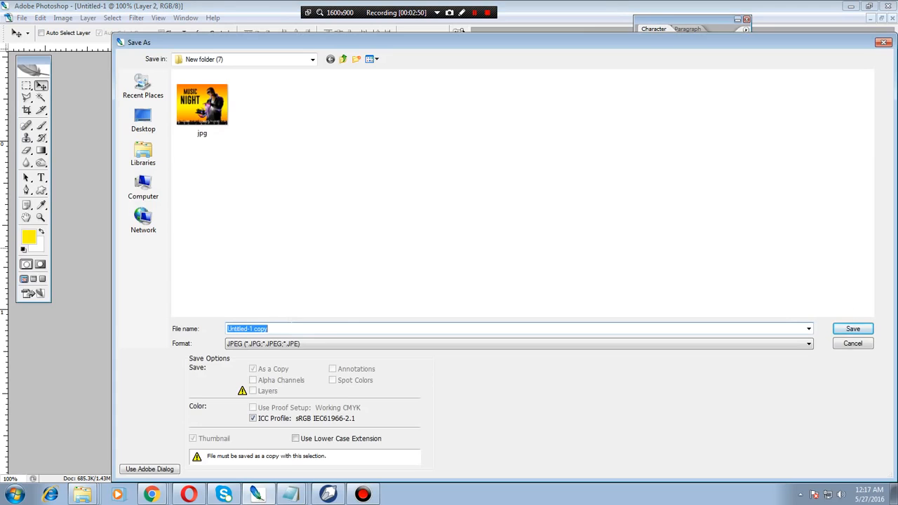
pyautogui.write('psd')
pyautogui.click(851, 328)
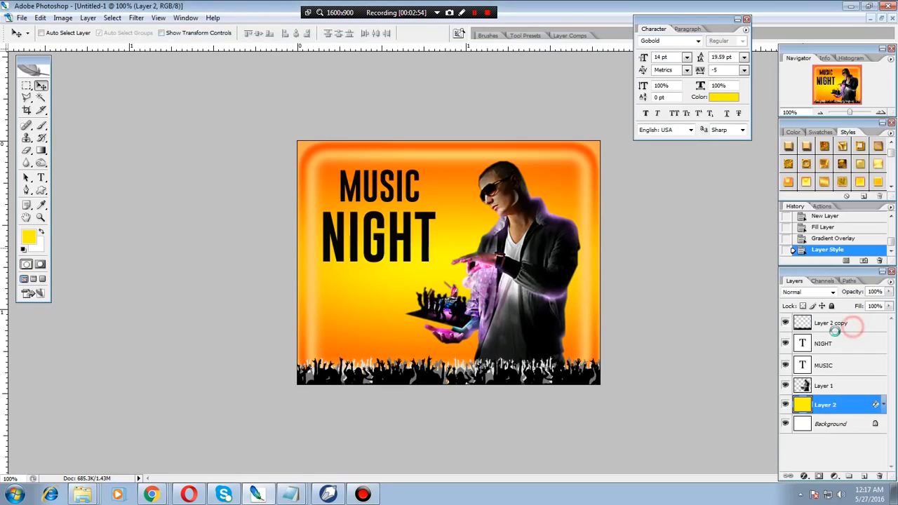
pyautogui.click(530, 117)
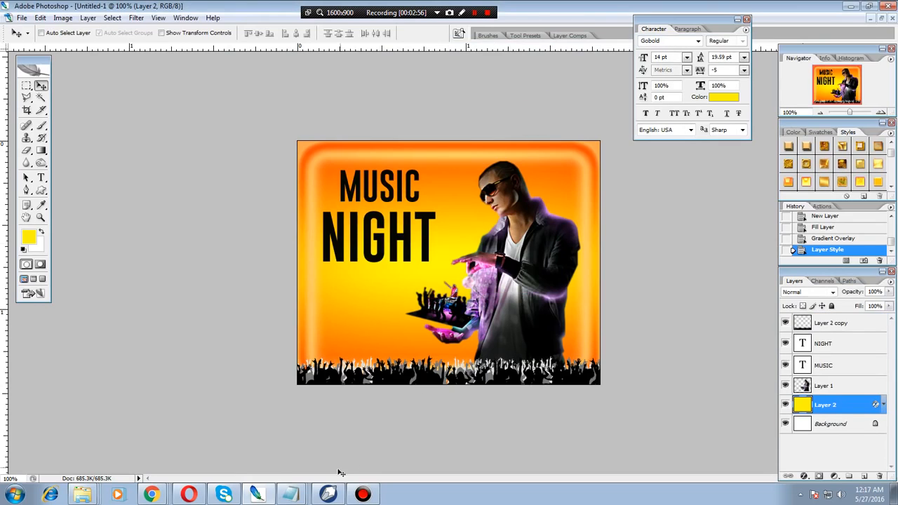
# - Switch to CorelDRAW, import psd.JPG and place it on the page
pyautogui.click(328, 494)
pyautogui.click(417, 266)
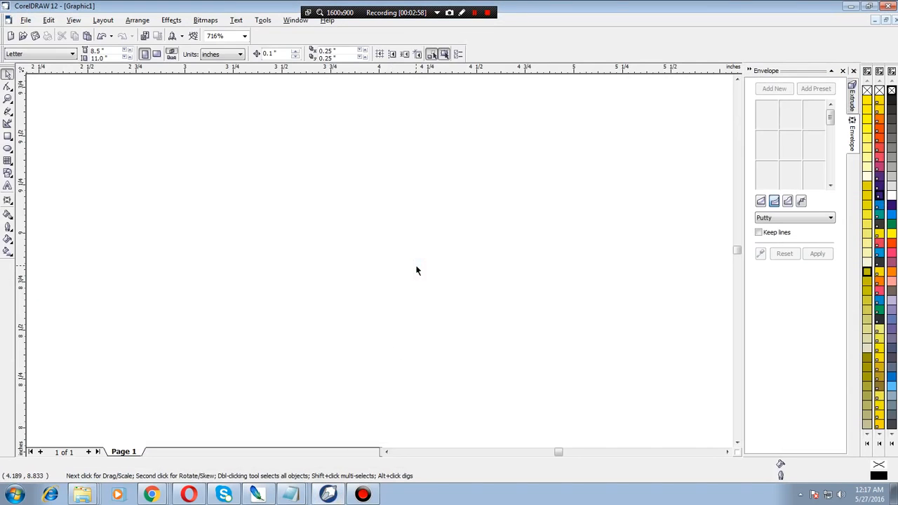
pyautogui.hotkey('ctrl', 'i')
pyautogui.doubleClick(406, 186)
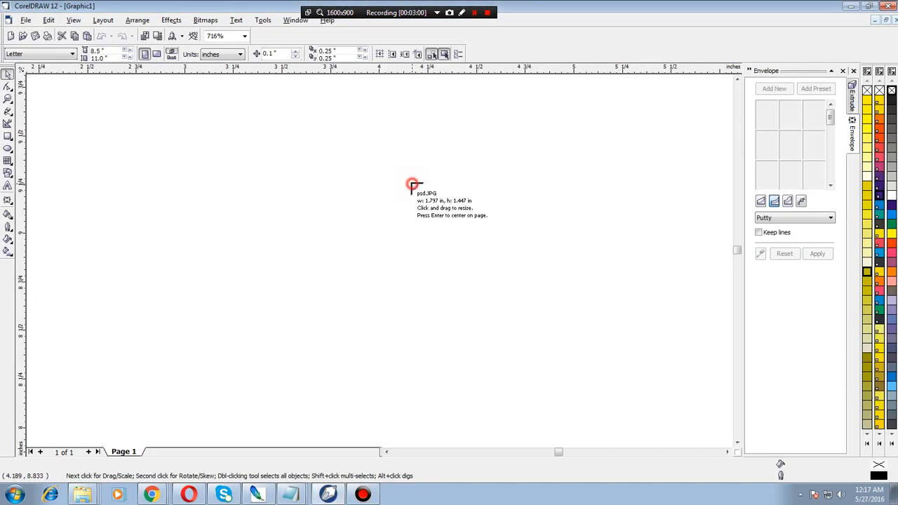
pyautogui.click(330, 176)
pyautogui.hotkey('shift', 'F4')
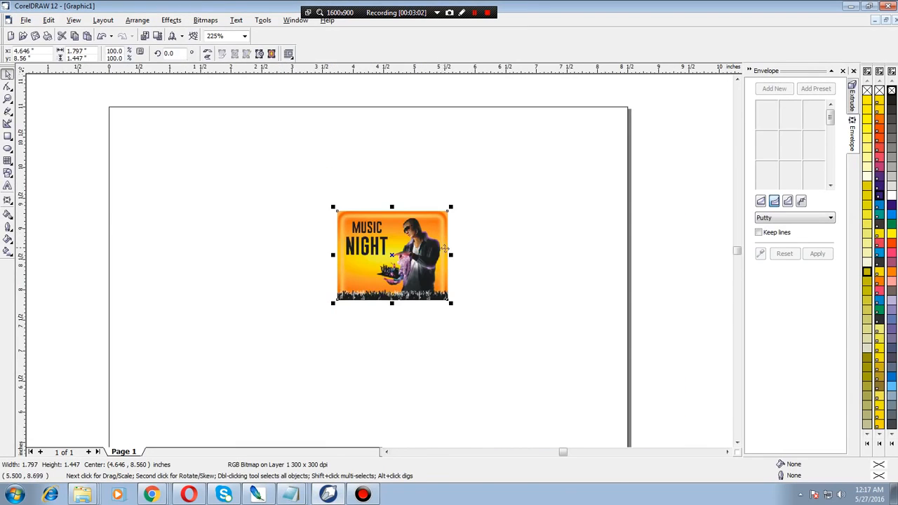
pyautogui.press('z')
pyautogui.moveTo(311, 191); pyautogui.dragTo(468, 303)
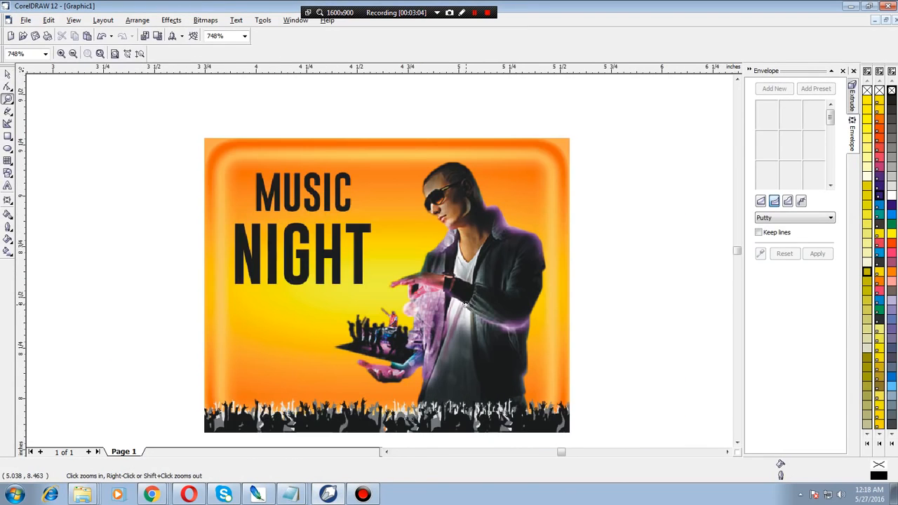
# - Select the imported JPEG picture and check which grouping and ungrouping commands are available for it
pyautogui.click(8, 74)
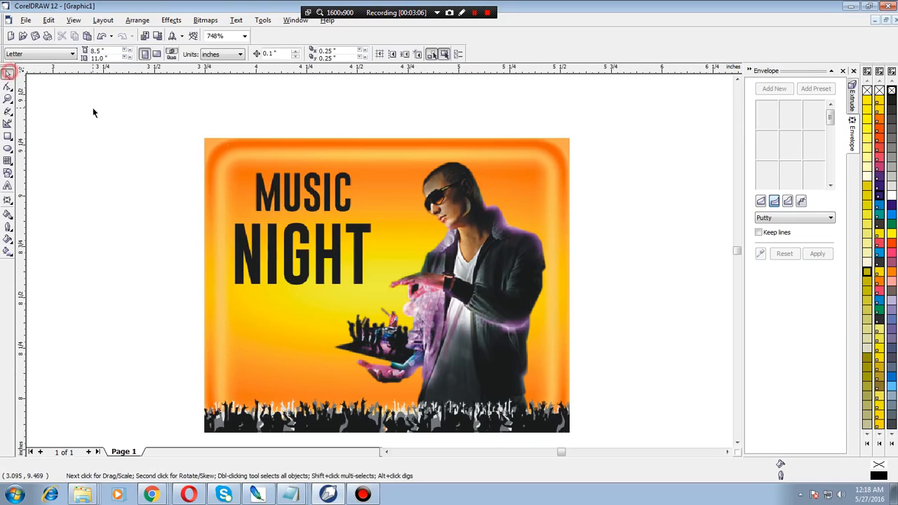
pyautogui.click(418, 206)
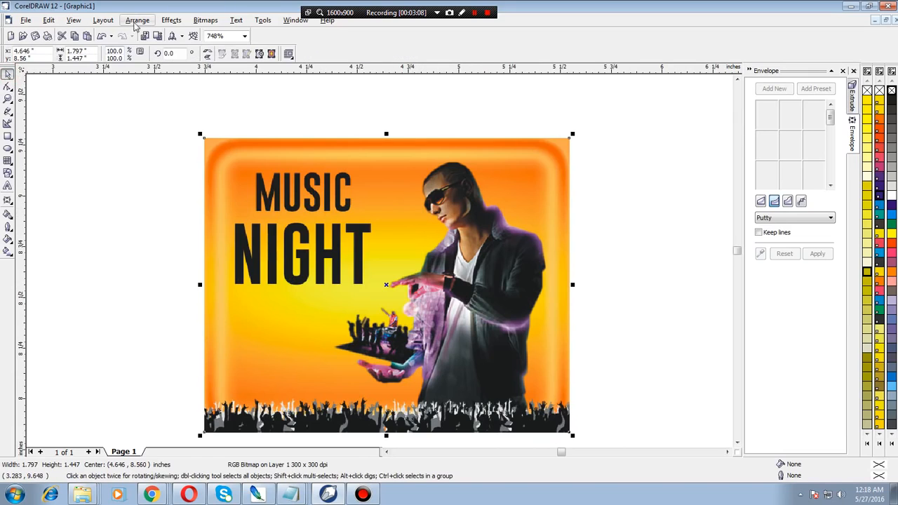
pyautogui.click(138, 22)
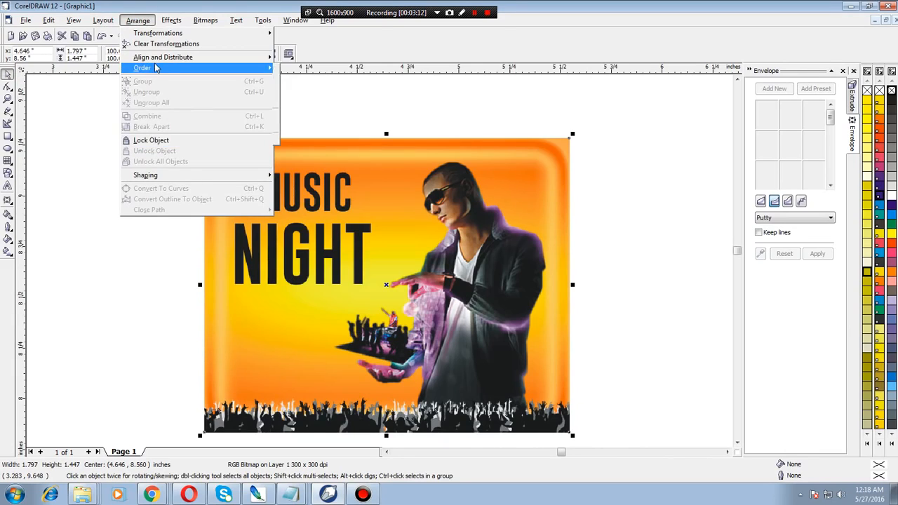
pyautogui.click(380, 195)
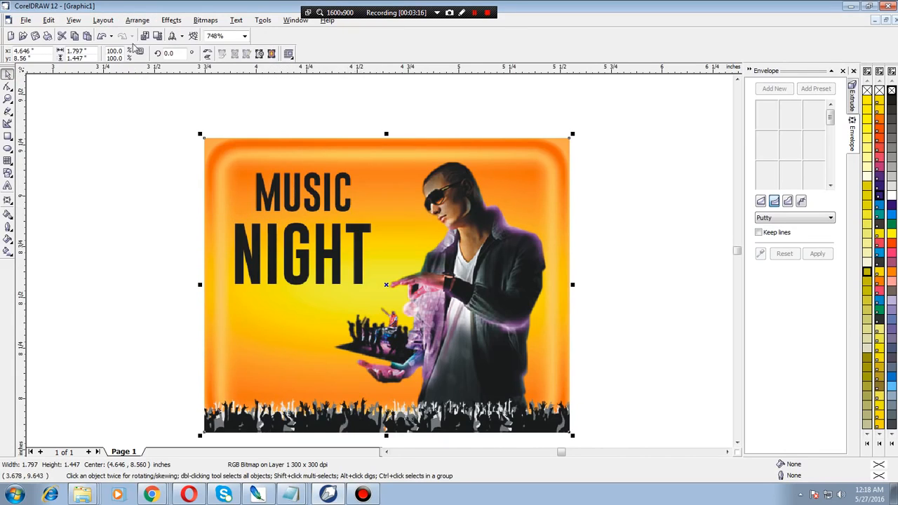
pyautogui.hotkey('alt', 'Tab')
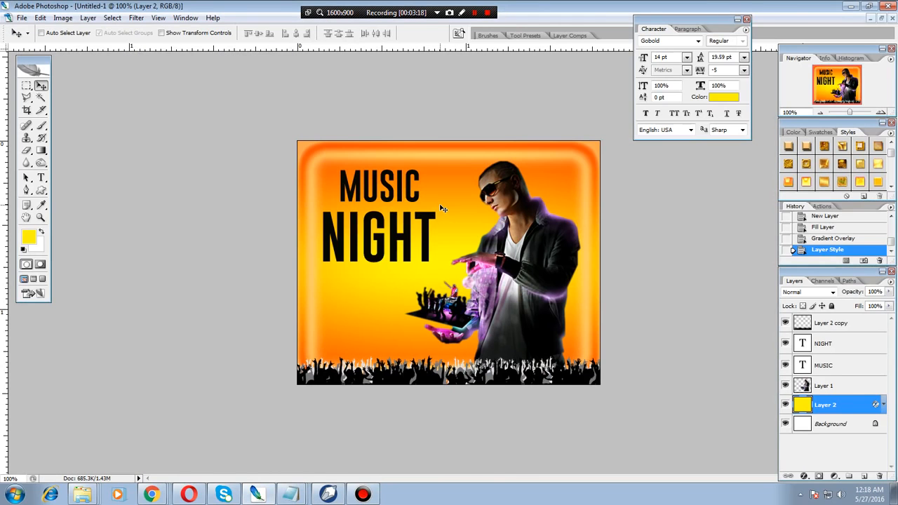
pyautogui.hotkey('alt', 'Tab')
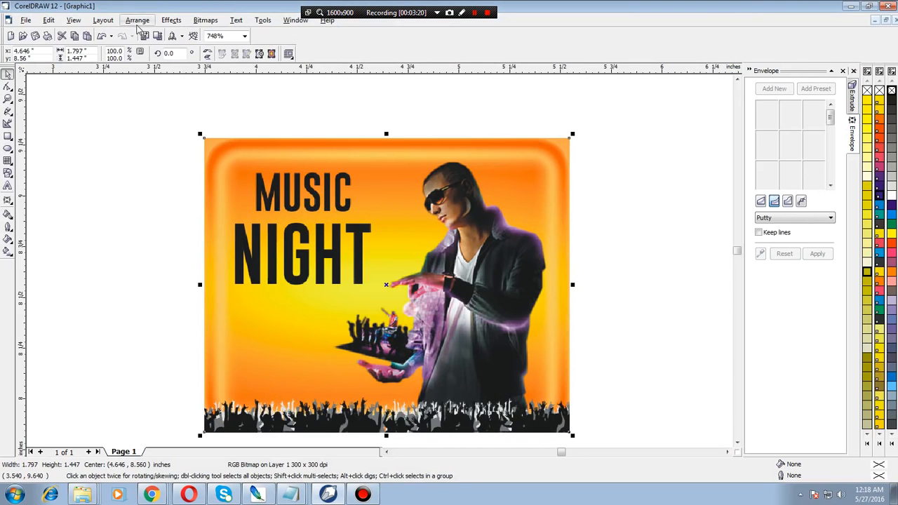
pyautogui.click(138, 21)
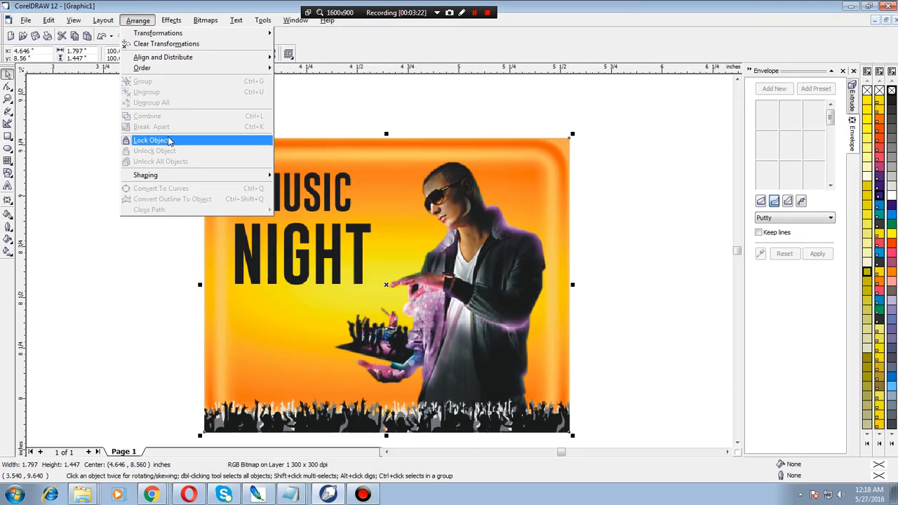
pyautogui.click(430, 217)
pyautogui.click(635, 206)
pyautogui.click(541, 211)
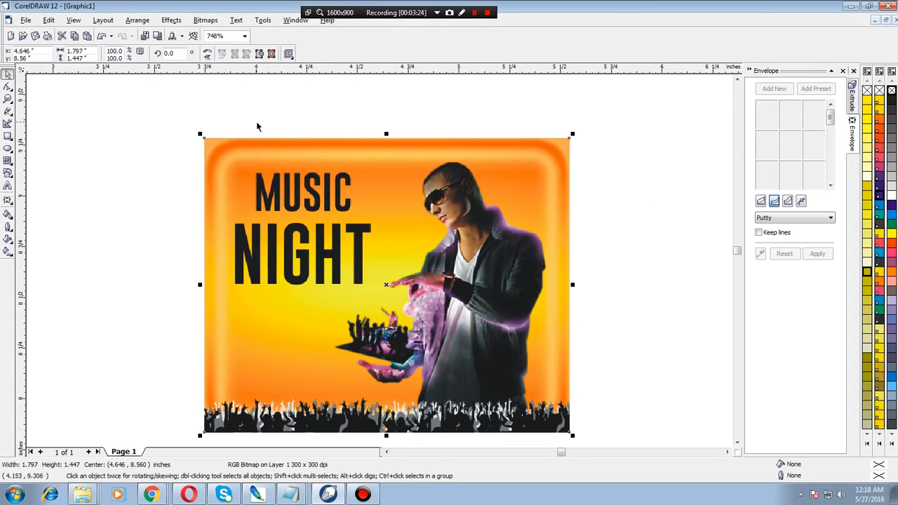
pyautogui.click(141, 22)
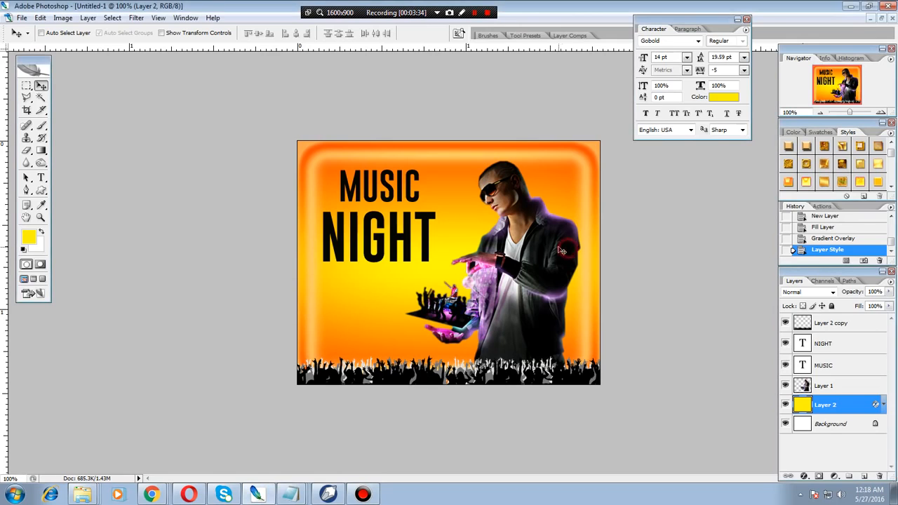
# - Save a layered copy of the design as psd2 in Photoshop (PSD) format with layers kept
pyautogui.hotkey('alt', 'f')
pyautogui.press('a')
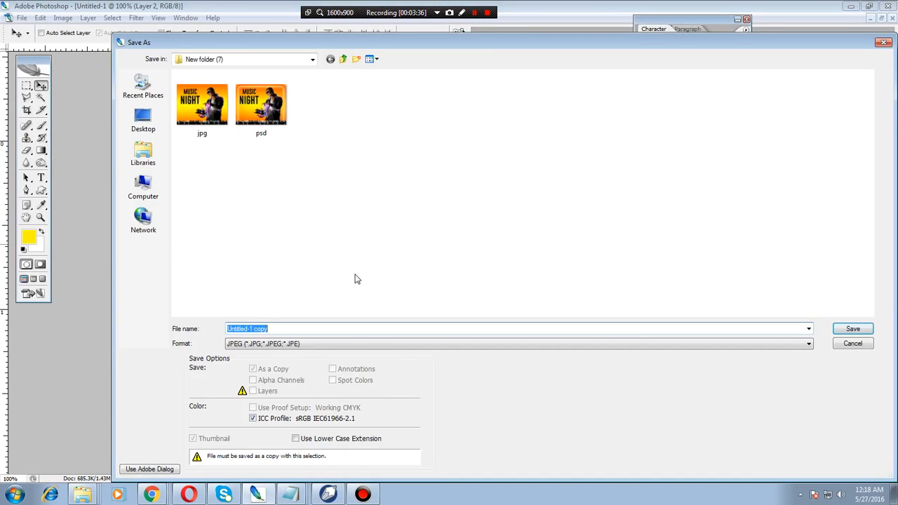
pyautogui.write('psd2')
pyautogui.click(806, 344)
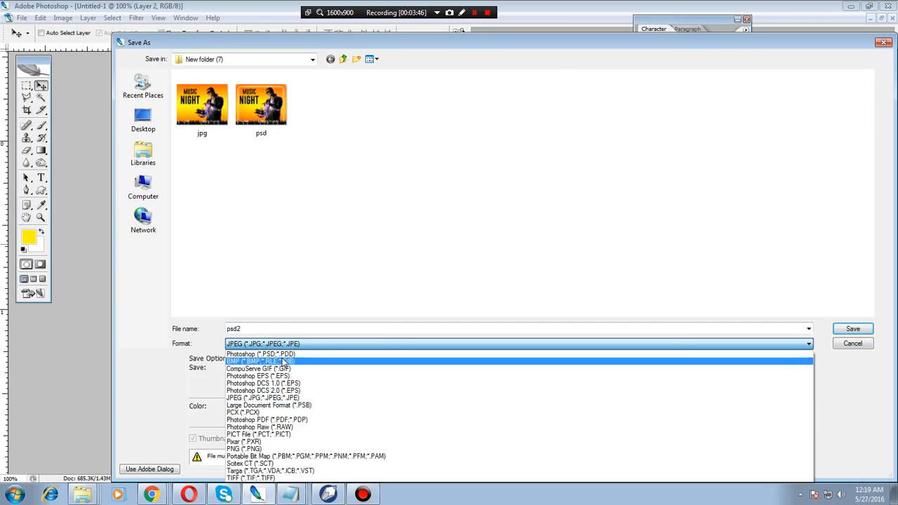
pyautogui.click(266, 355)
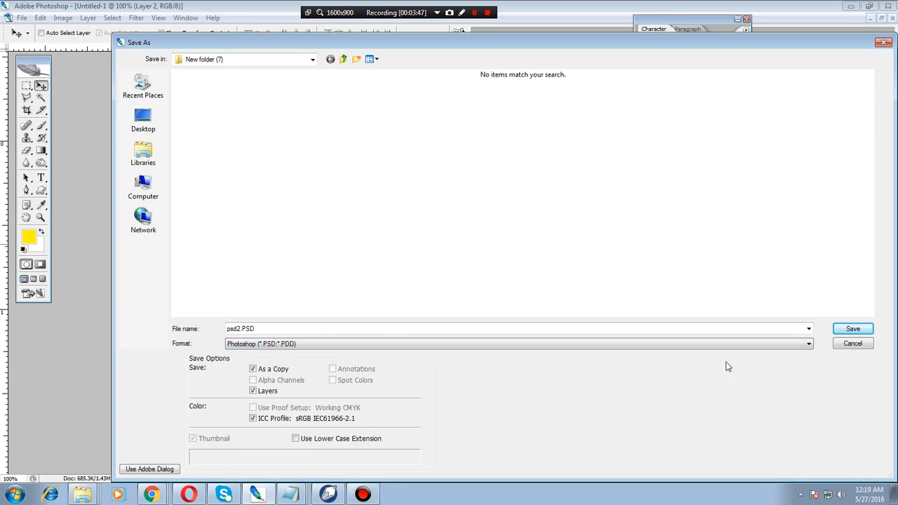
pyautogui.click(852, 329)
pyautogui.click(579, 161)
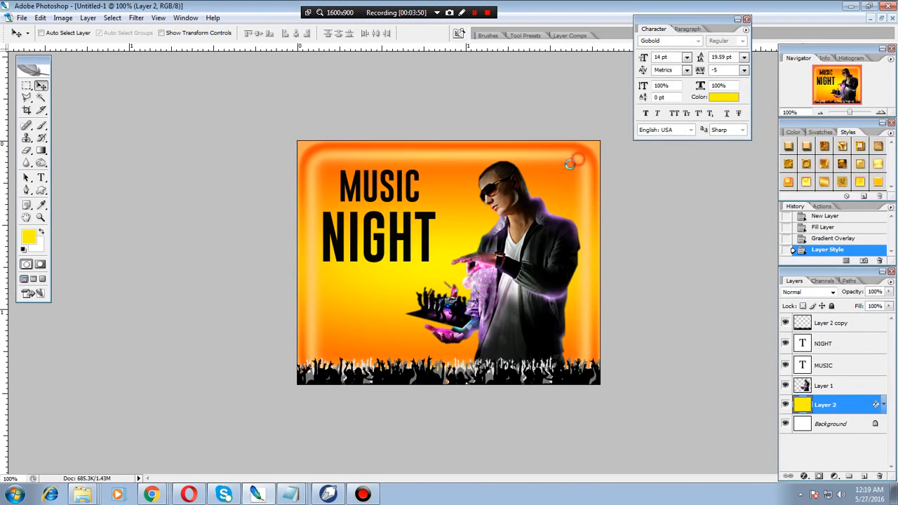
# - Switch to CorelDRAW, import psd2.PSD and place it on the page
pyautogui.click(321, 495)
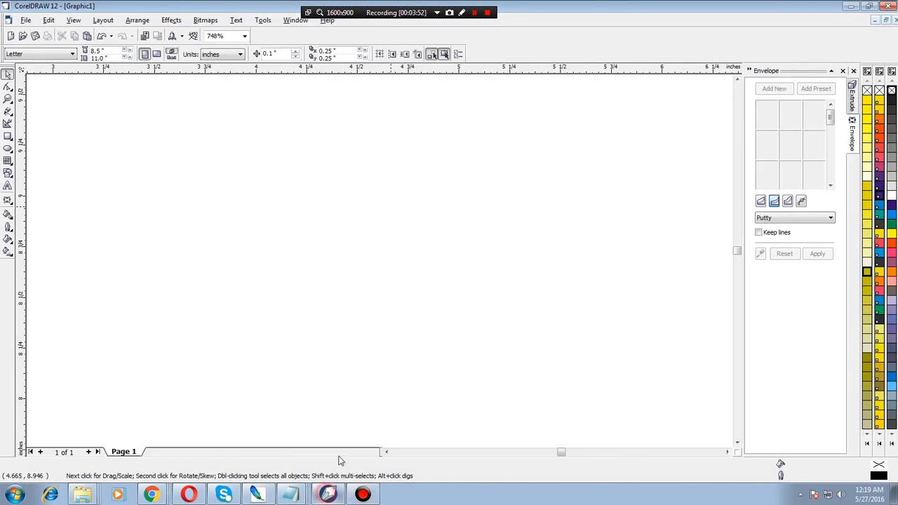
pyautogui.hotkey('ctrl', 'i')
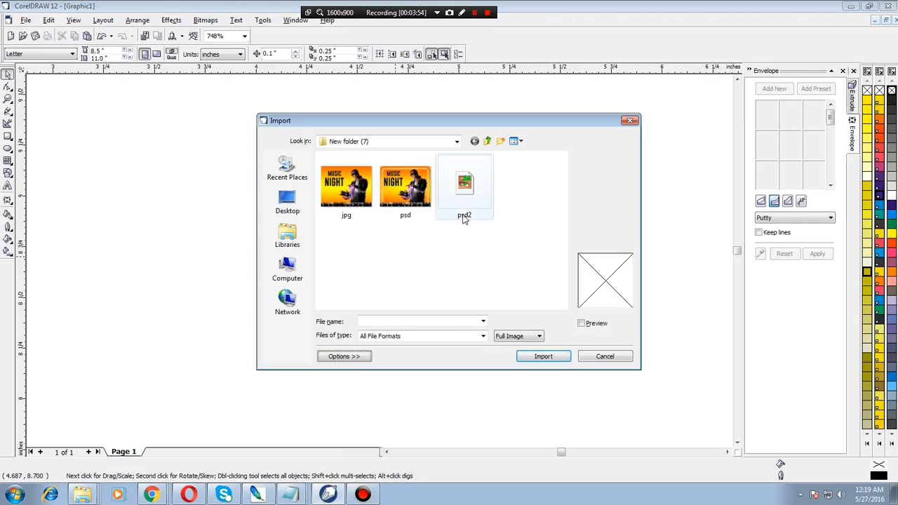
pyautogui.click(465, 184)
pyautogui.doubleClick(464, 184)
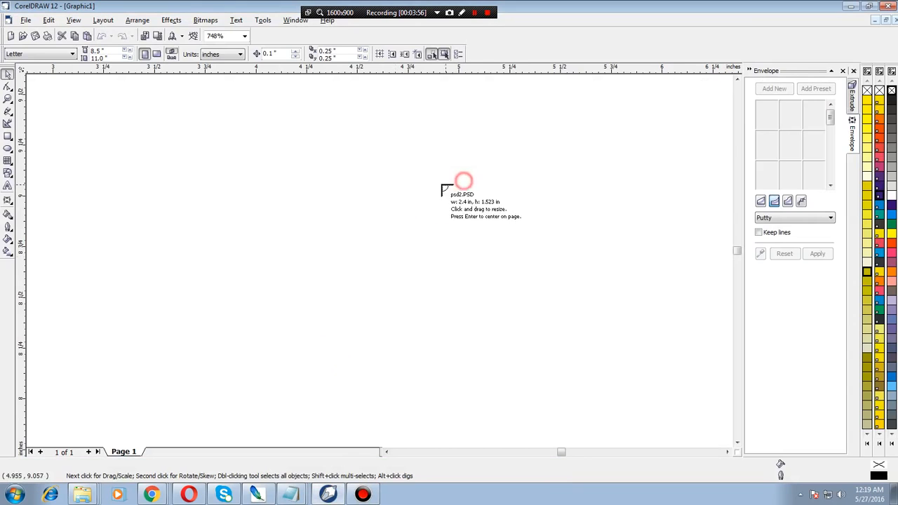
pyautogui.click(339, 178)
pyautogui.scroll(-3, 349, 194)
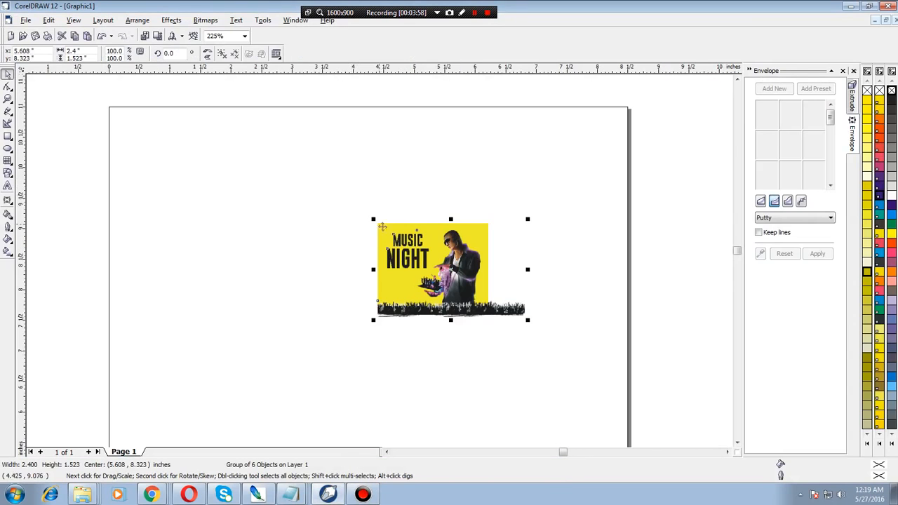
pyautogui.press('z')
pyautogui.moveTo(354, 202); pyautogui.dragTo(533, 339)
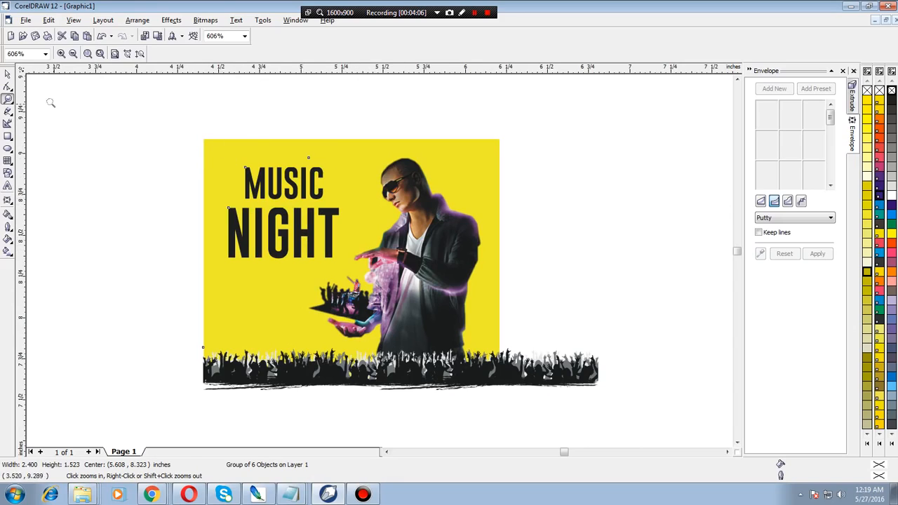
# - Ungroup all objects of the imported PSD design and deselect them
pyautogui.click(7, 73)
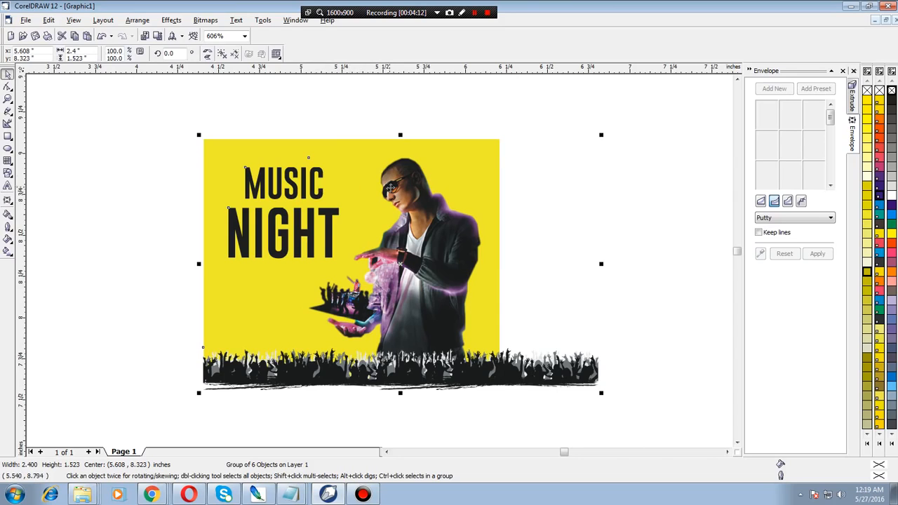
pyautogui.click(673, 181)
pyautogui.click(410, 176)
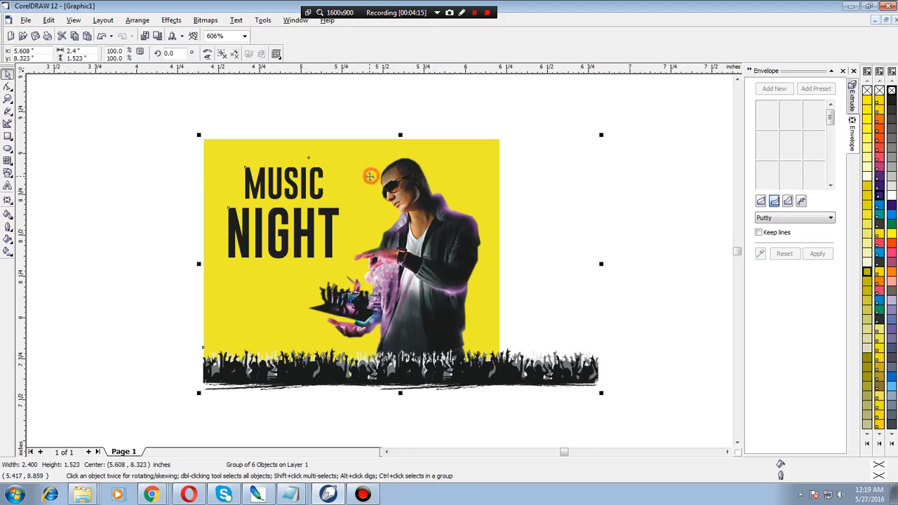
pyautogui.click(126, 21)
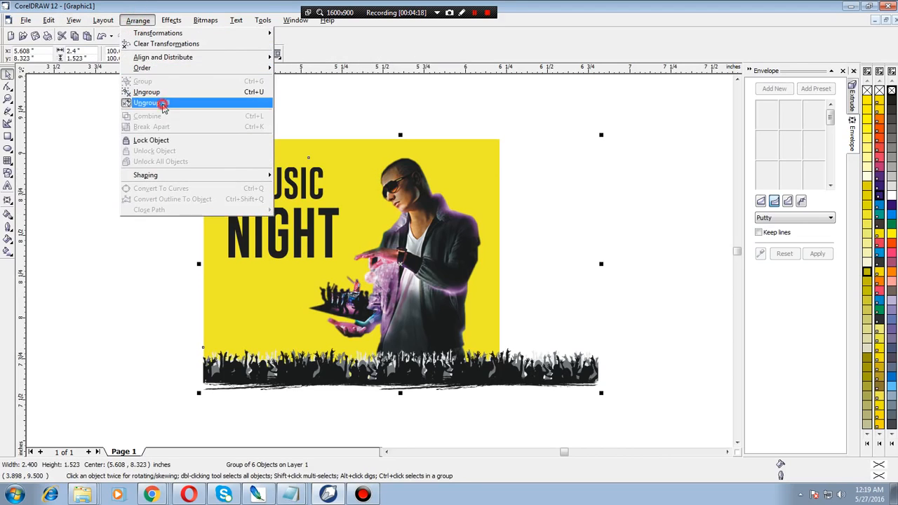
pyautogui.click(164, 103)
pyautogui.click(535, 236)
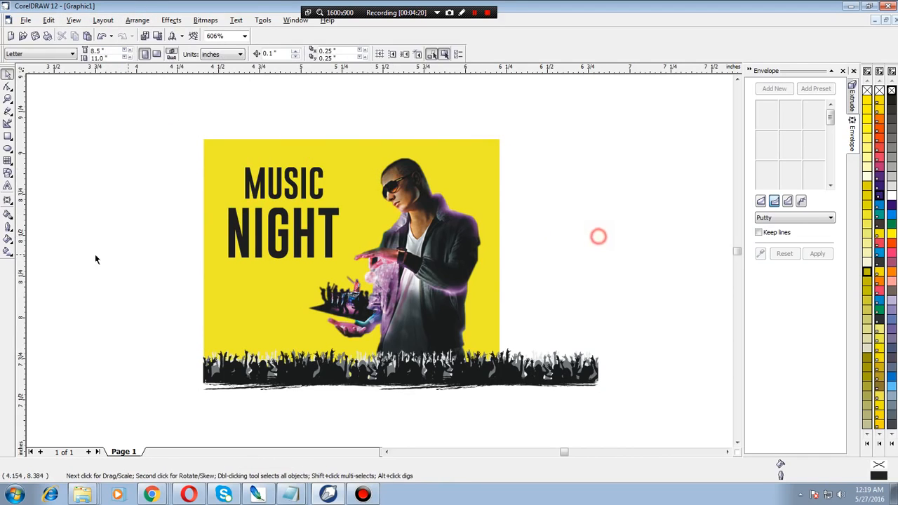
# - Move the man's picture to the right of the design and the yellow background up and to the left
pyautogui.moveTo(441, 274); pyautogui.dragTo(617, 274)
pyautogui.click(391, 240)
pyautogui.moveTo(407, 244); pyautogui.dragTo(313, 223)
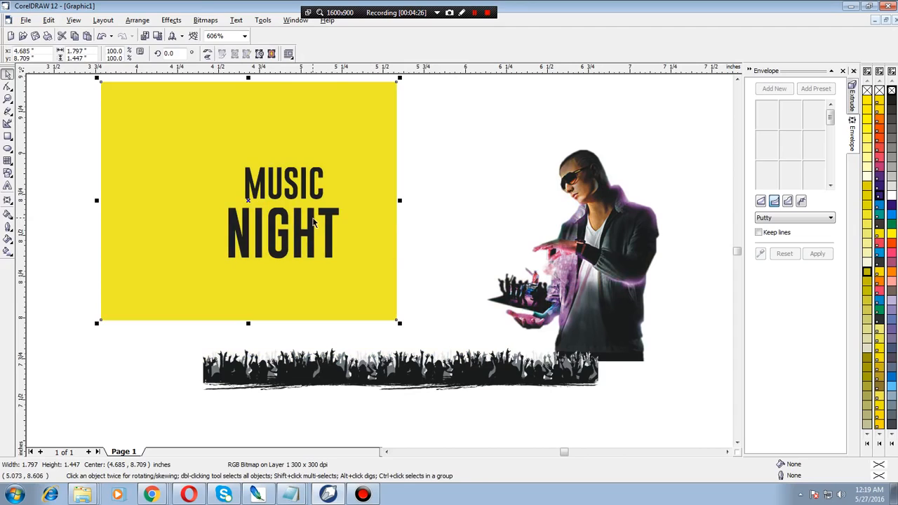
# - Delete the yellow background and cut all remaining objects of the imported design from the page
pyautogui.press('Delete')
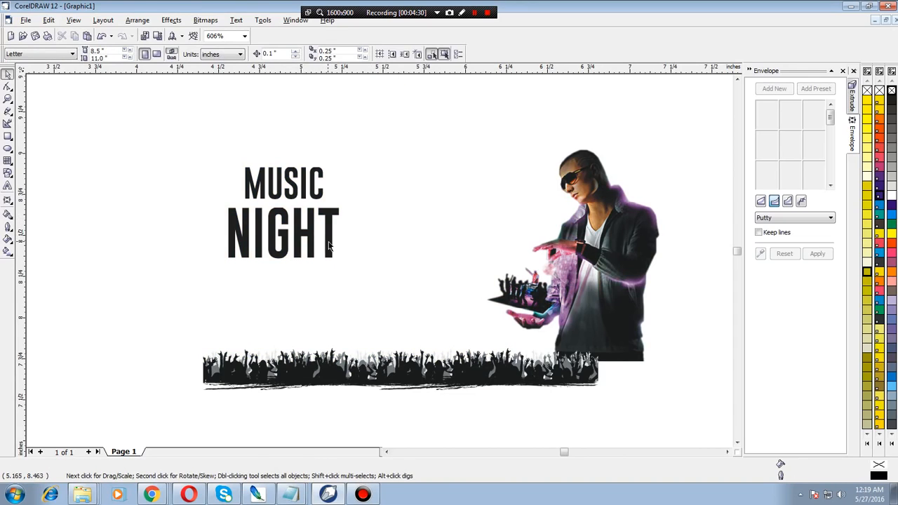
pyautogui.rightClick(605, 244)
pyautogui.click(582, 216)
pyautogui.moveTo(583, 238); pyautogui.dragTo(468, 263)
pyautogui.click(196, 129)
pyautogui.moveTo(143, 135); pyautogui.dragTo(735, 421)
pyautogui.click(647, 416)
pyautogui.click(97, 122)
pyautogui.moveTo(97, 122); pyautogui.dragTo(542, 386)
pyautogui.hotkey('ctrl', 'x')
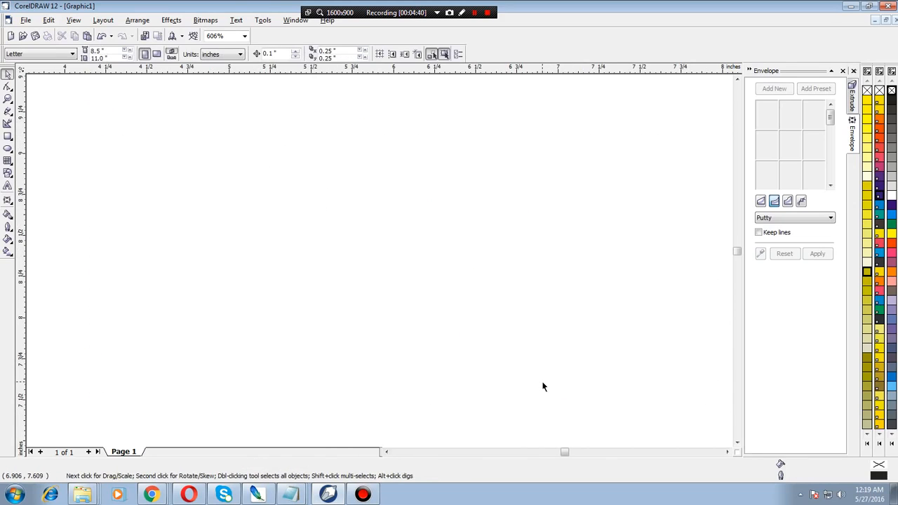
# - Switch to Photoshop, duplicate the gradient background layer (Layer 2) and merge the copy with the original
pyautogui.hotkey('alt', 'Tab')
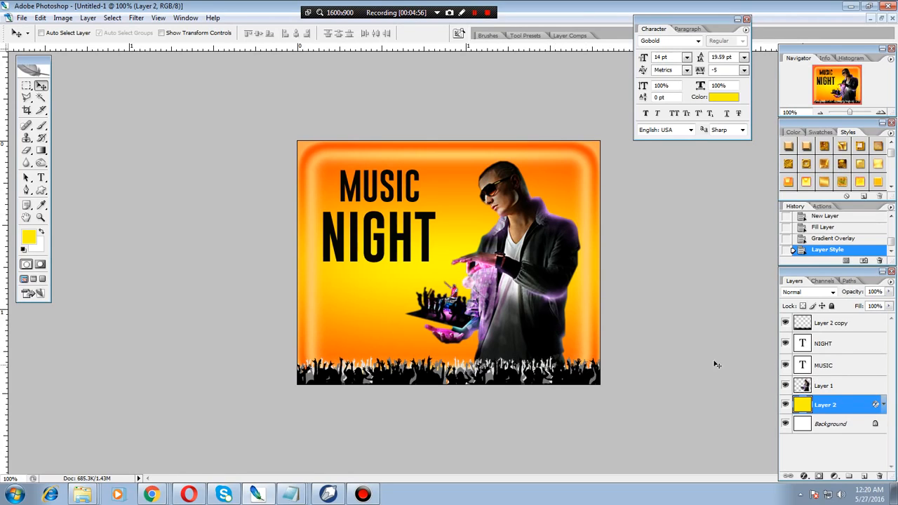
pyautogui.rightClick(586, 295)
pyautogui.click(598, 300)
pyautogui.hotkey('alt', 'l')
pyautogui.press('Right')
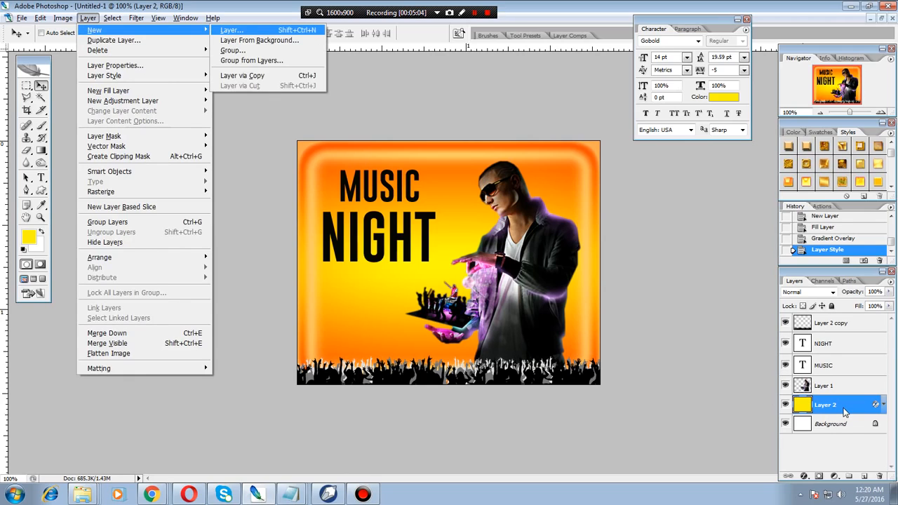
pyautogui.click(116, 40)
pyautogui.click(544, 150)
pyautogui.keyDown('shift'); pyautogui.click(838, 425); pyautogui.keyUp('shift')
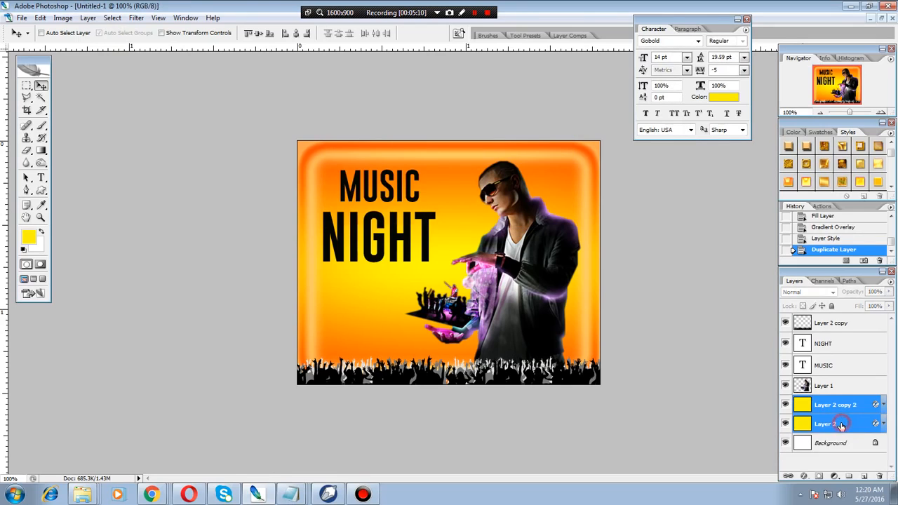
pyautogui.hotkey('ctrl', 'e')
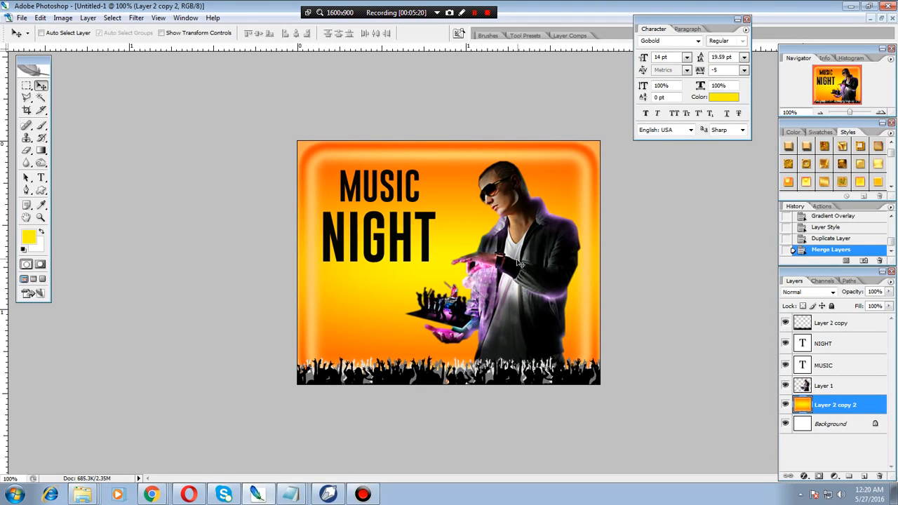
# - Save a copy of the design as psd3 in Photoshop (PSD) format with maximized compatibility
pyautogui.hotkey('ctrl', 'shift', 's')
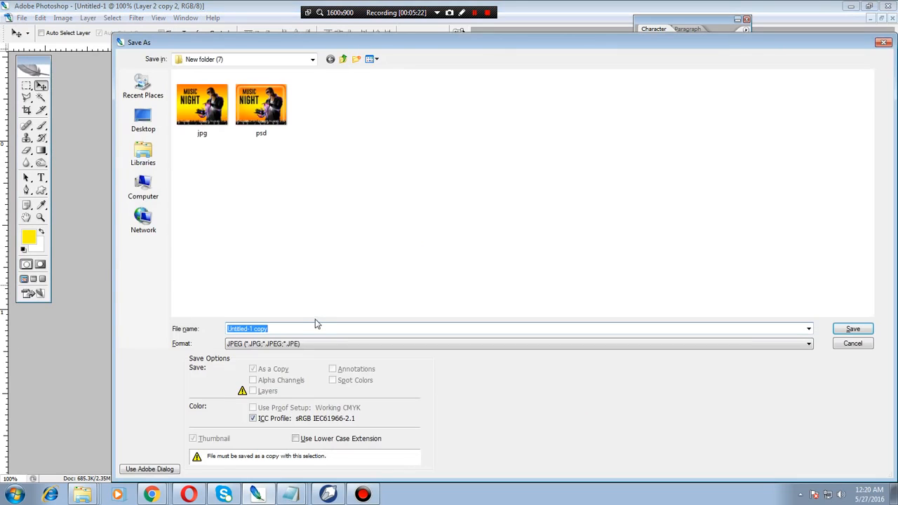
pyautogui.write('psd3')
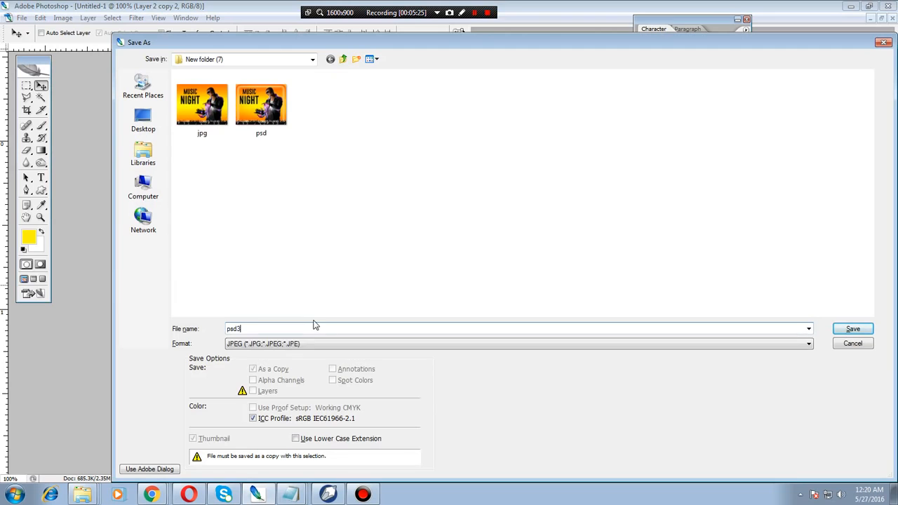
pyautogui.click(809, 344)
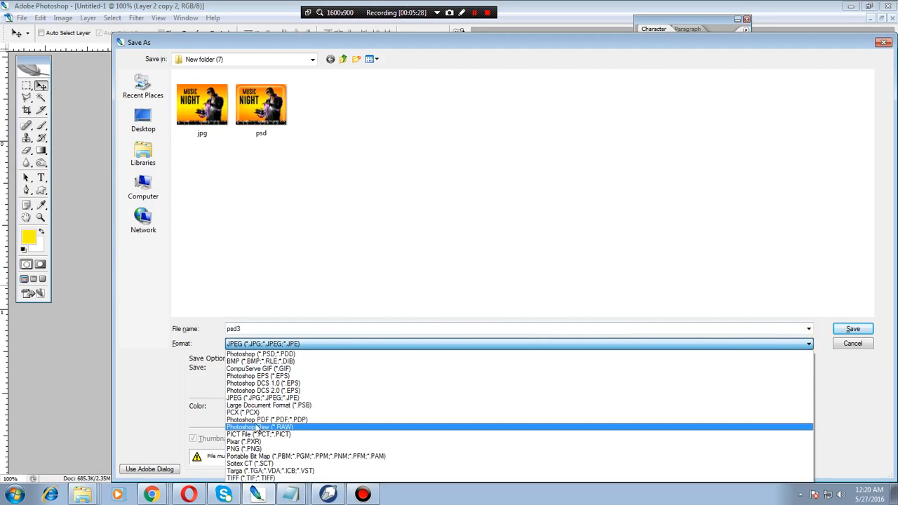
pyautogui.click(261, 354)
pyautogui.click(853, 328)
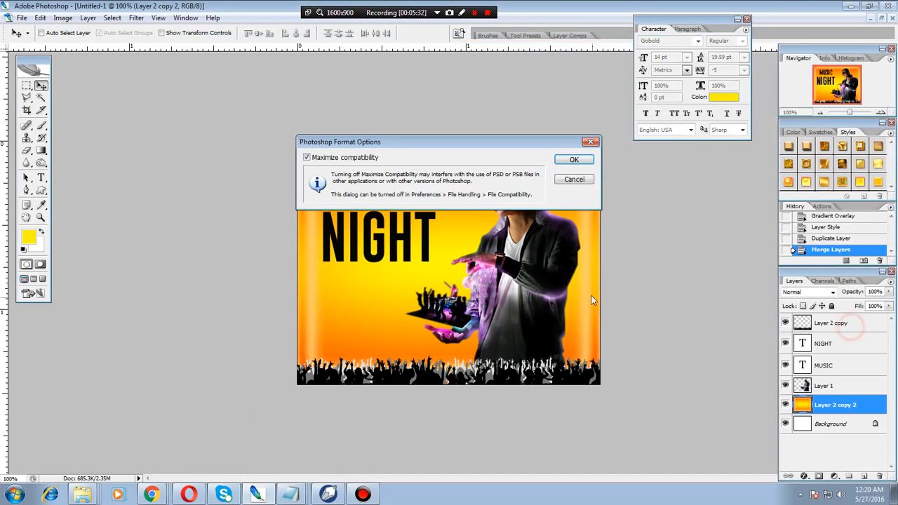
pyautogui.click(576, 161)
# - Switch to CorelDRAW, import the psd3 file and place it on the page
pyautogui.hotkey('alt', 'Tab')
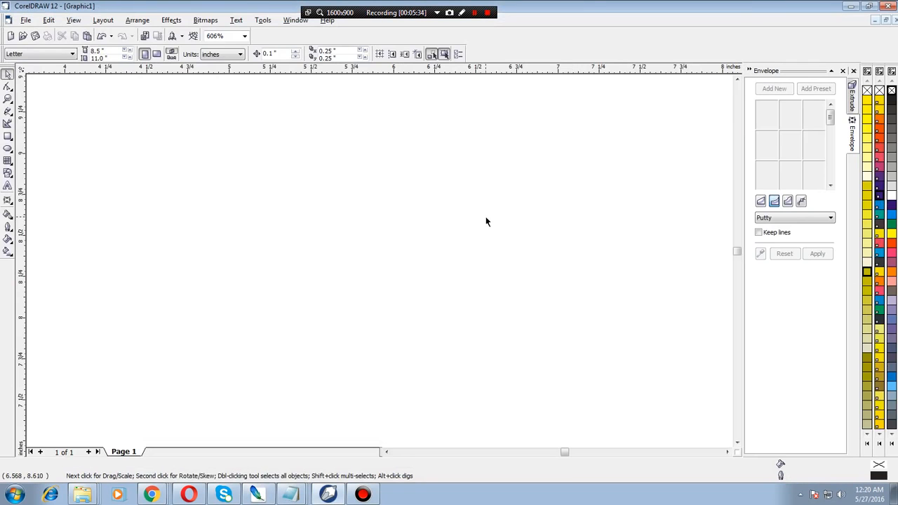
pyautogui.hotkey('ctrl', 'i')
pyautogui.click(526, 181)
pyautogui.doubleClick(526, 181)
pyautogui.click(346, 167)
pyautogui.click(660, 172)
pyautogui.click(611, 198)
pyautogui.click(421, 132)
pyautogui.click(489, 191)
pyautogui.click(675, 259)
pyautogui.click(642, 274)
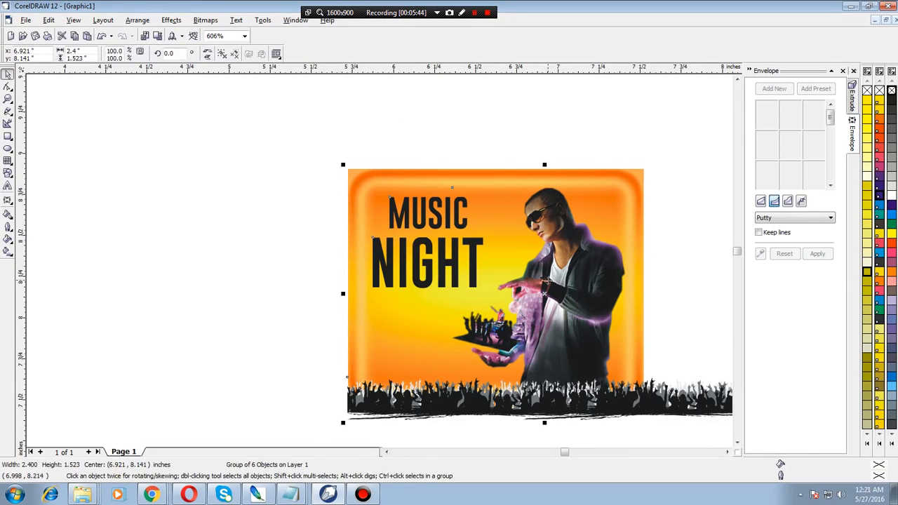
# - Move the imported design left and slightly up, to a center of about x 3.93, y 8.52 inches
pyautogui.scroll(-3, 439, 245)
pyautogui.moveTo(413, 201); pyautogui.dragTo(633, 354)
pyautogui.moveTo(571, 318); pyautogui.dragTo(387, 294)
pyautogui.click(537, 276)
pyautogui.press('z')
pyautogui.moveTo(250, 187); pyautogui.dragTo(441, 320)
# - Ungroup all objects of the imported psd3 design
pyautogui.click(8, 74)
pyautogui.click(280, 173)
pyautogui.click(137, 20)
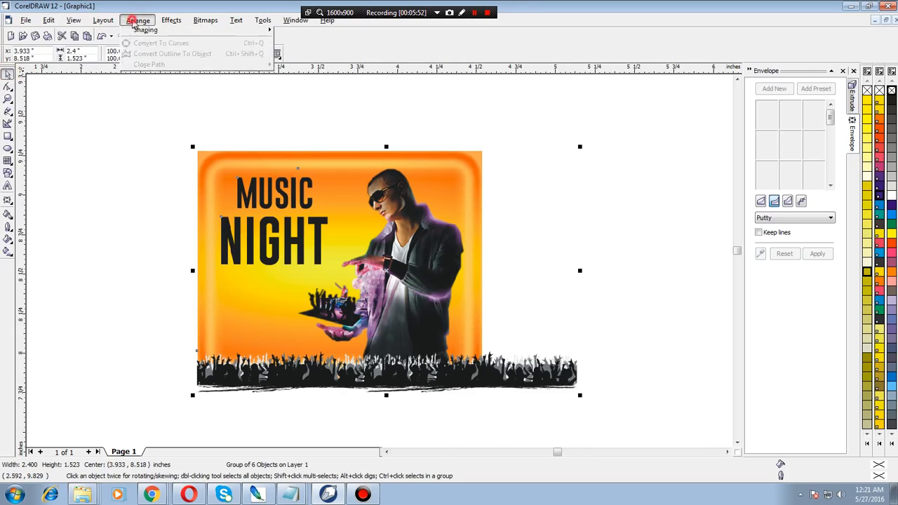
pyautogui.click(146, 103)
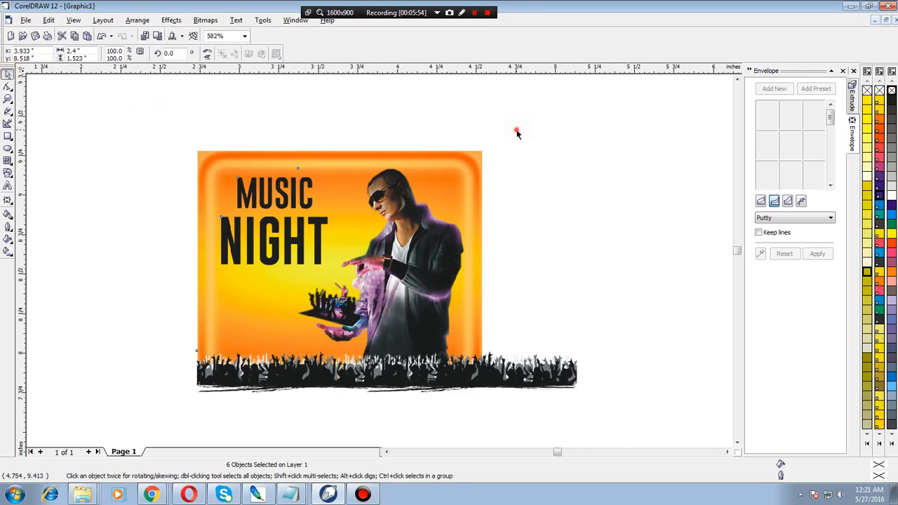
# - Stretch the orange gradient background horizontally to about 2.4 inches wide, matching the crowd silhouette, and deselect it
pyautogui.click(465, 198)
pyautogui.moveTo(485, 265); pyautogui.dragTo(583, 279)
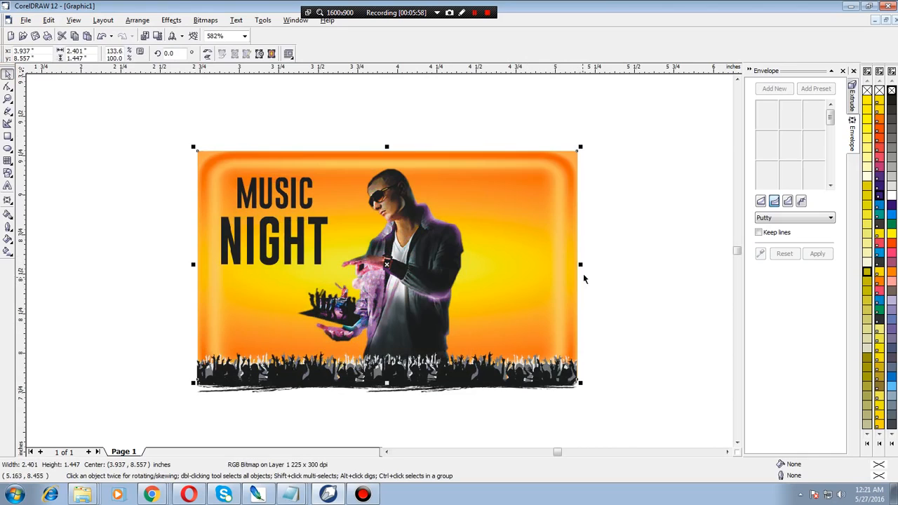
pyautogui.click(617, 183)
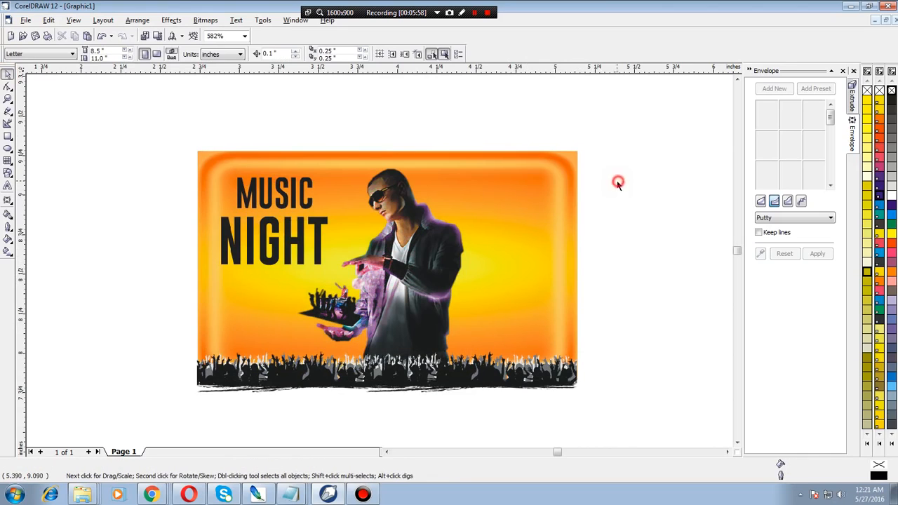
# - Delete the orange background and draw a rectangle of about 2.41 by 1.63 inches around the remaining design
pyautogui.click(486, 200)
pyautogui.press('Delete')
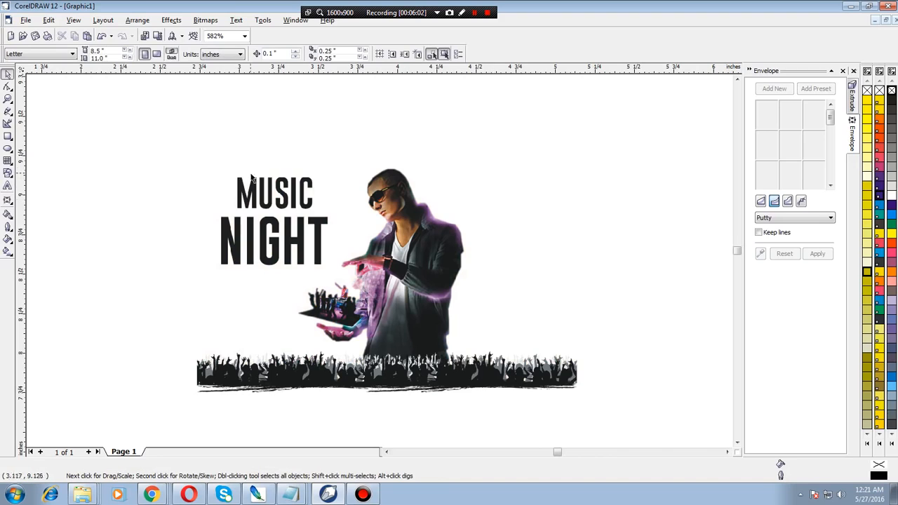
pyautogui.click(8, 136)
pyautogui.moveTo(197, 386); pyautogui.dragTo(578, 129)
# - Set up a radial fountain fill for the rectangle with center offset 18% horizontal, 11% vertical and yellow as the From color
pyautogui.click(7, 240)
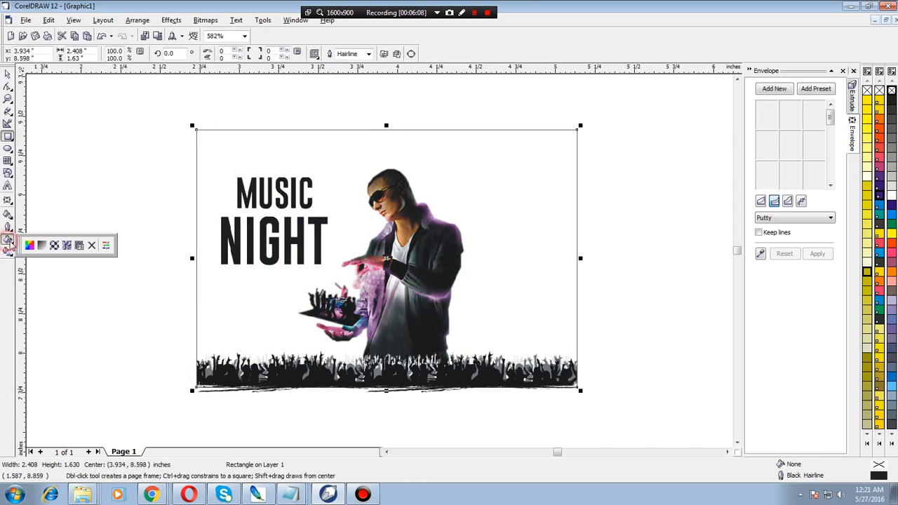
pyautogui.click(41, 245)
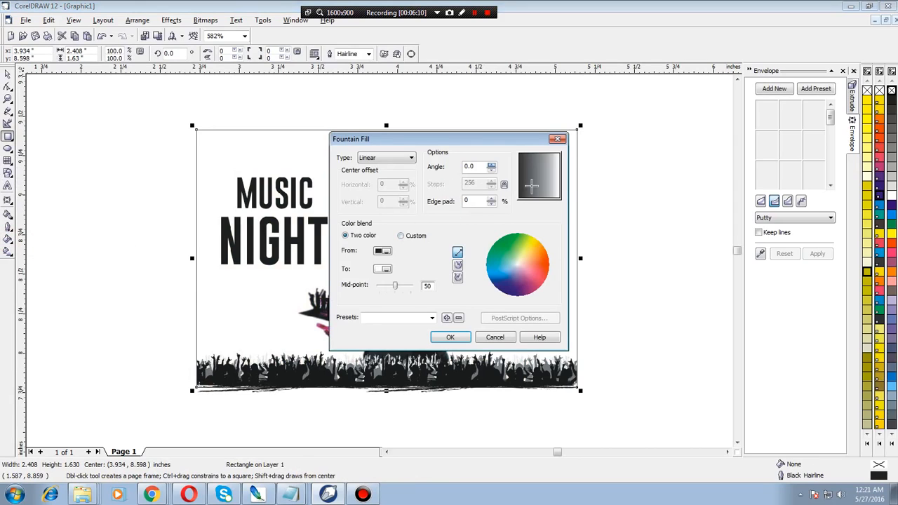
pyautogui.click(410, 158)
pyautogui.click(386, 172)
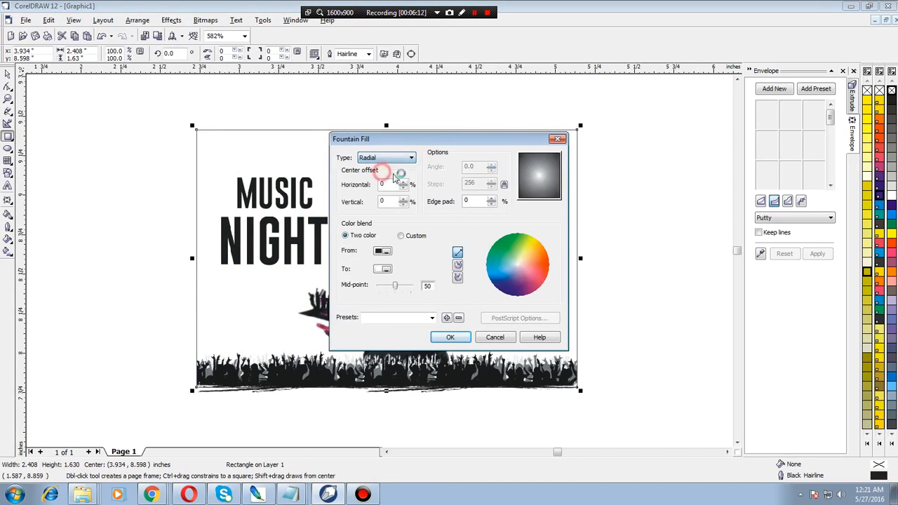
pyautogui.moveTo(535, 179); pyautogui.dragTo(545, 169)
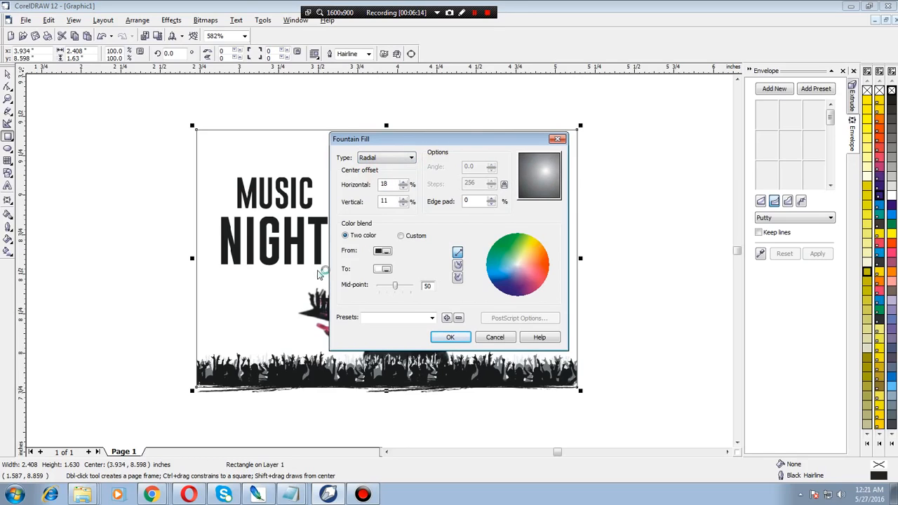
pyautogui.click(382, 250)
pyautogui.click(397, 279)
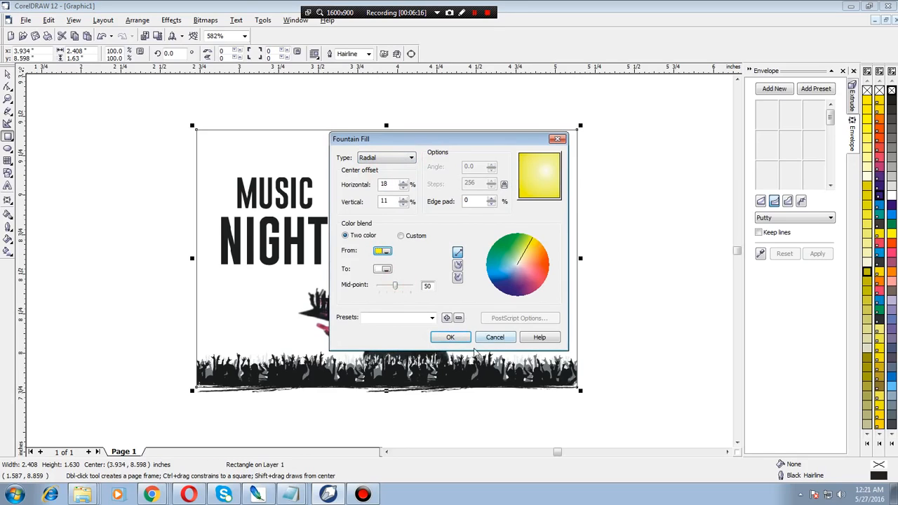
# - Try orange and yellow as the To color of the fountain fill
pyautogui.click(382, 273)
pyautogui.click(376, 294)
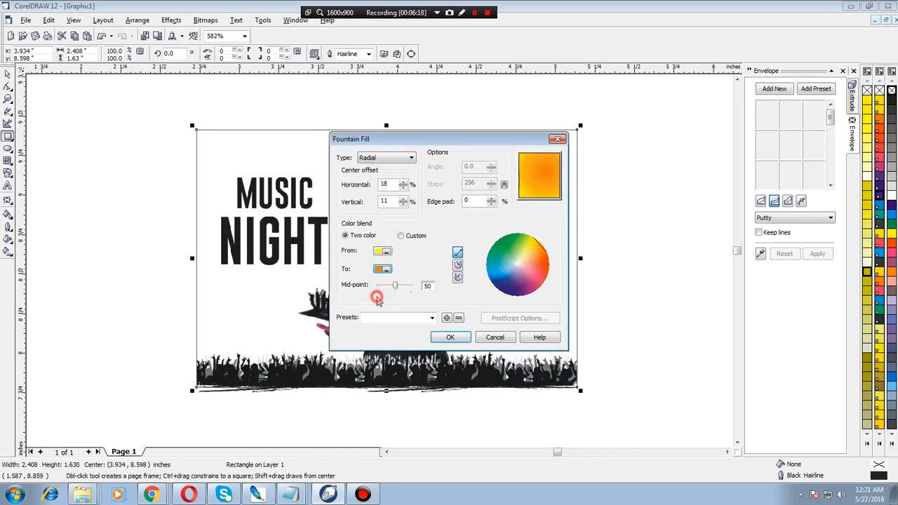
pyautogui.click(382, 268)
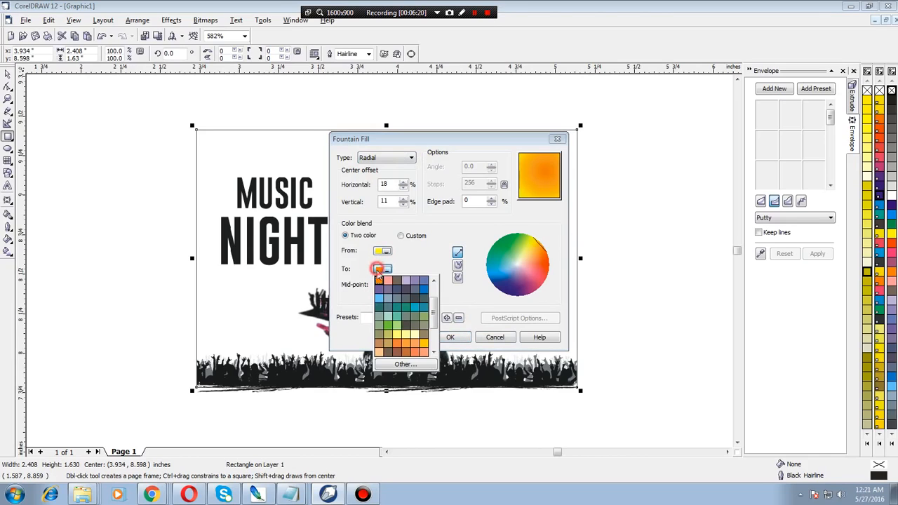
pyautogui.click(405, 335)
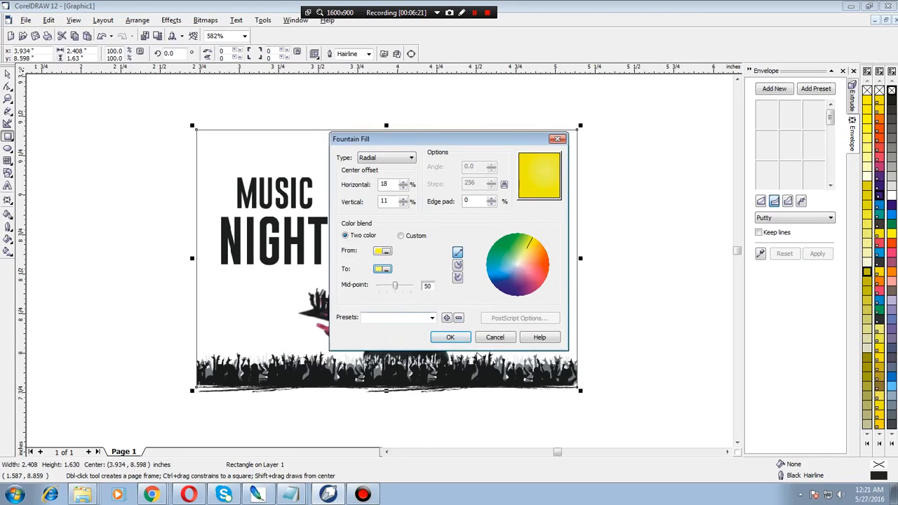
# - Choose white as the To color and apply the fountain fill to the rectangle
pyautogui.click(382, 269)
pyautogui.click(434, 325)
pyautogui.moveTo(432, 325); pyautogui.dragTo(433, 286)
pyautogui.click(416, 288)
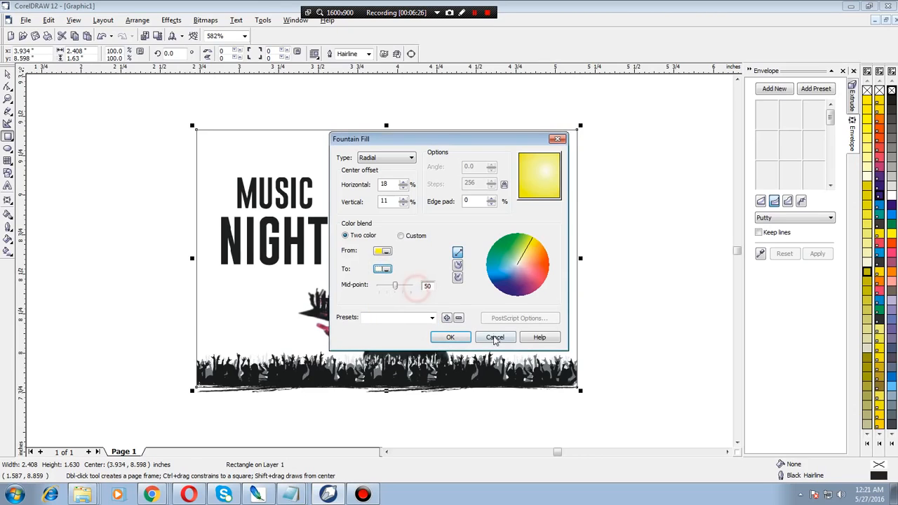
pyautogui.click(447, 338)
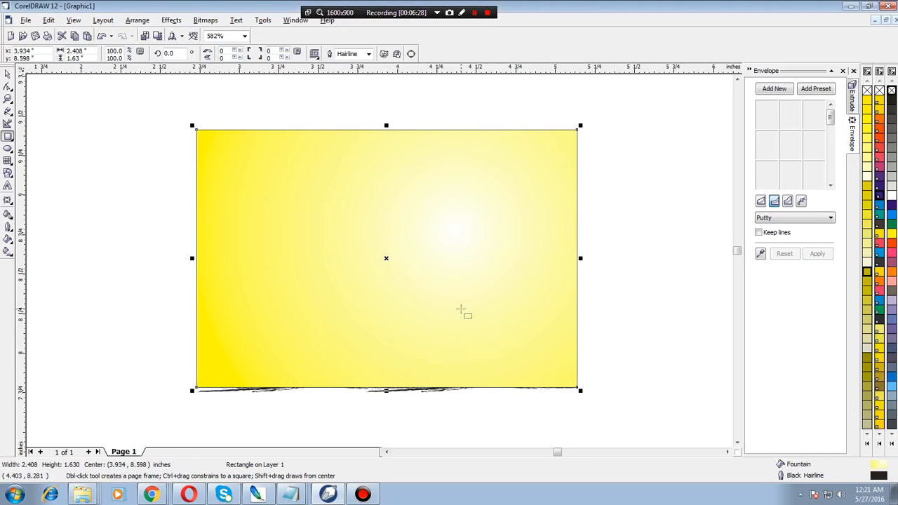
# - Order the gradient rectangle back one level and to the very back of the design, and deselect it
pyautogui.click(138, 20)
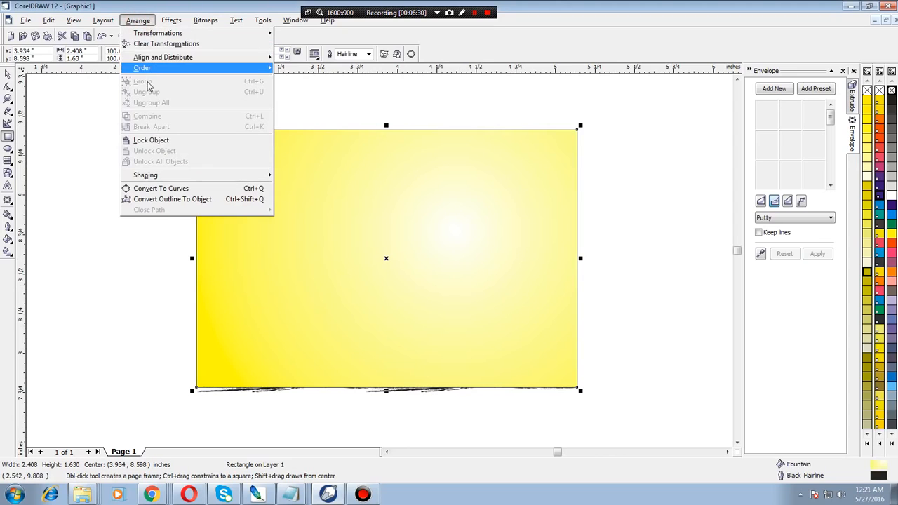
pyautogui.moveTo(154, 69)
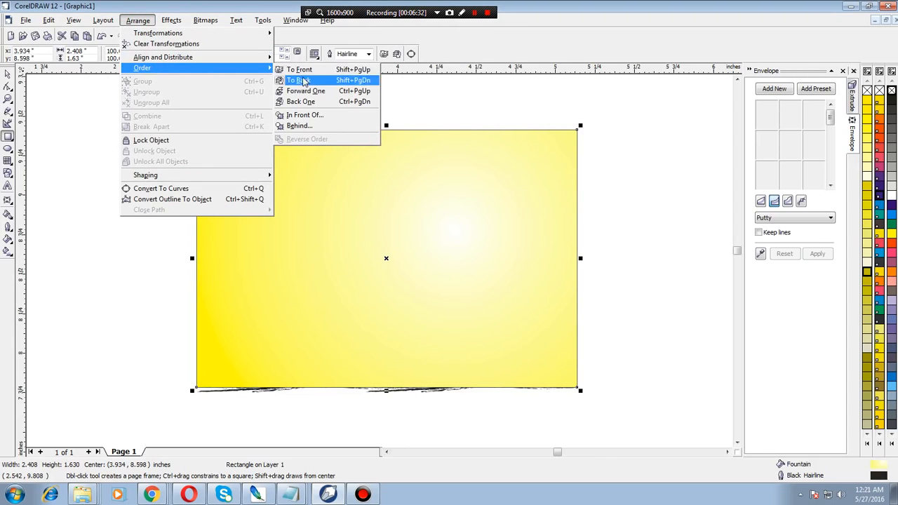
pyautogui.click(301, 101)
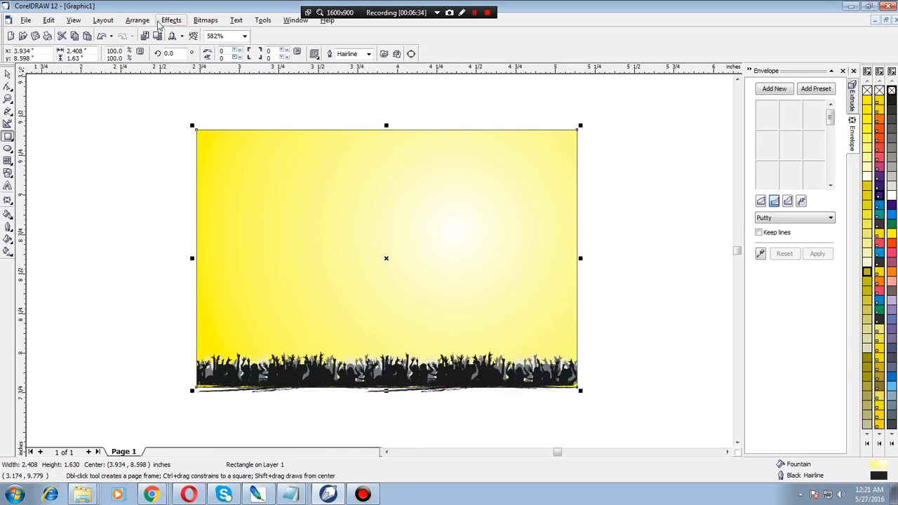
pyautogui.click(137, 19)
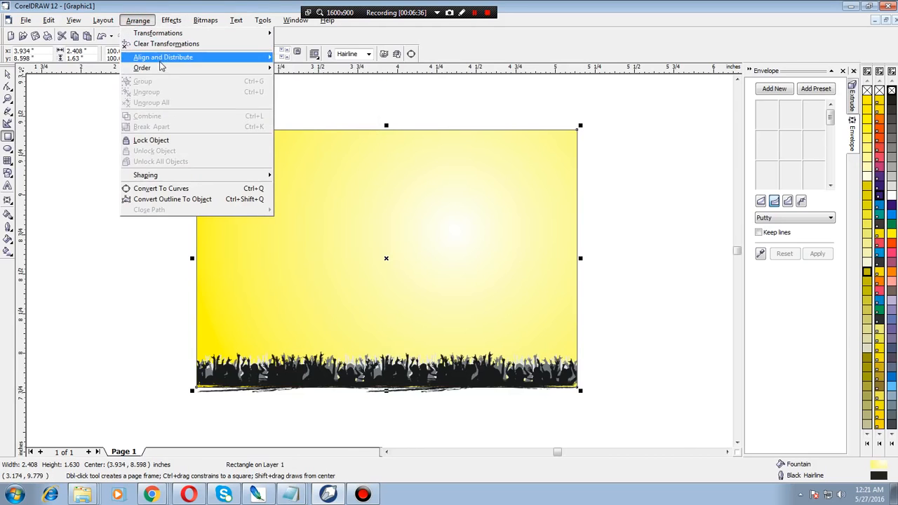
pyautogui.moveTo(159, 68)
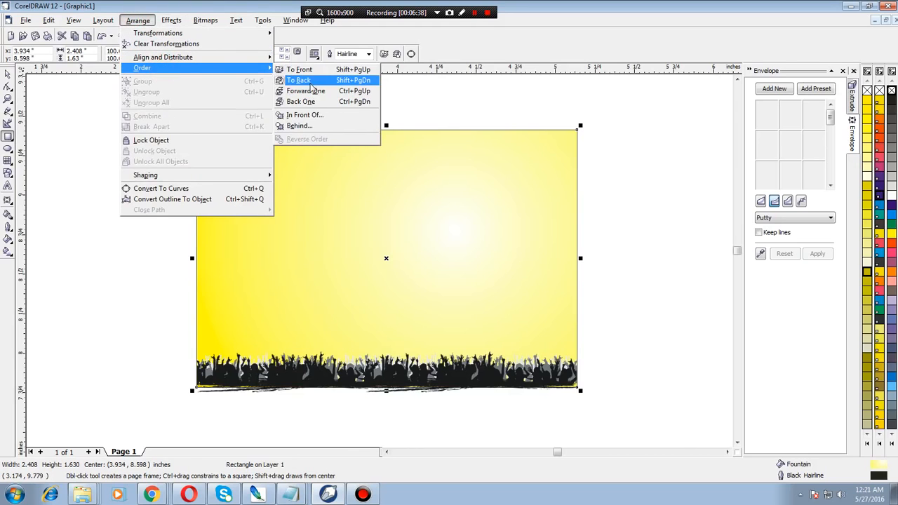
pyautogui.click(298, 80)
pyautogui.click(683, 166)
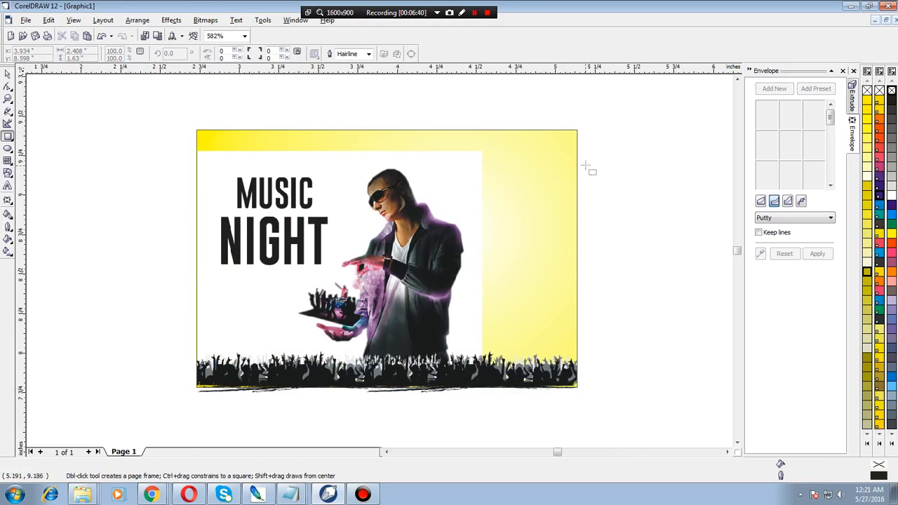
# - Delete the white background bitmap that covers the gradient rectangle behind the text and the man
pyautogui.click(7, 74)
pyautogui.click(85, 94)
pyautogui.click(321, 156)
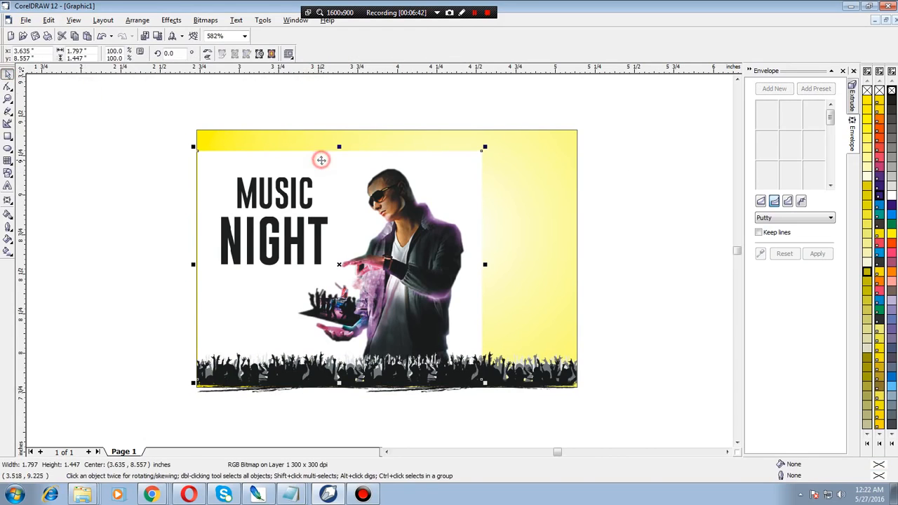
pyautogui.press('Delete')
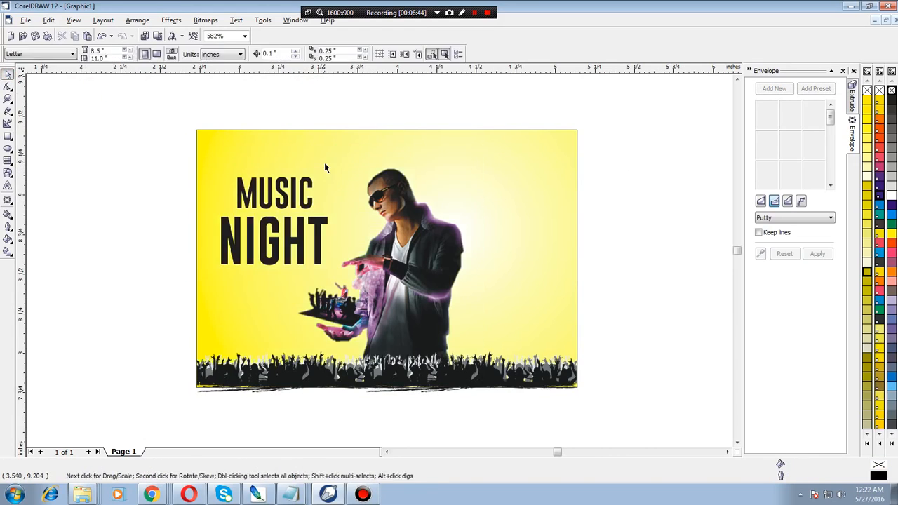
# - Shift the man's bitmap sideways on the poster, then delete the entire poster design from the page
pyautogui.moveTo(411, 260); pyautogui.dragTo(470, 267)
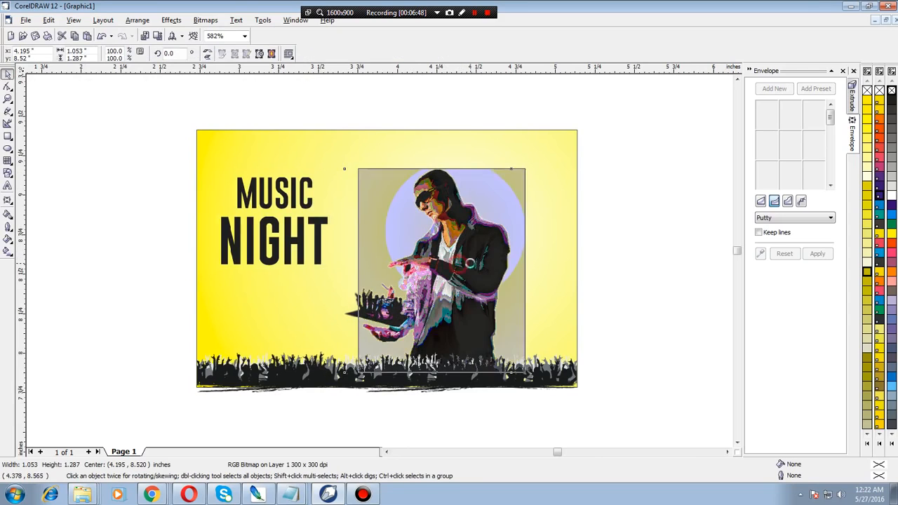
pyautogui.click(650, 226)
pyautogui.click(568, 202)
pyautogui.click(151, 114)
pyautogui.moveTo(151, 114); pyautogui.dragTo(587, 379)
pyautogui.press('Delete')
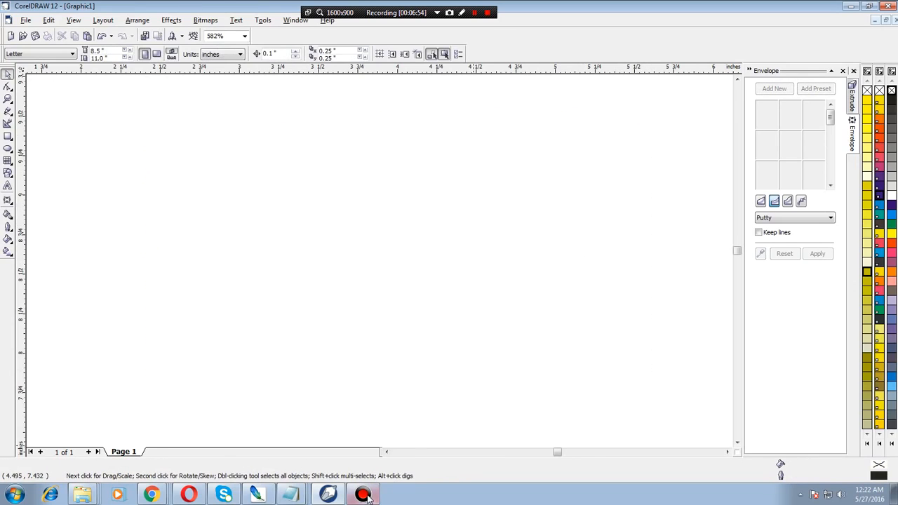
# - Switch to Photoshop and delete the orange gradient background layer, Layer 2 copy 2
pyautogui.click(255, 494)
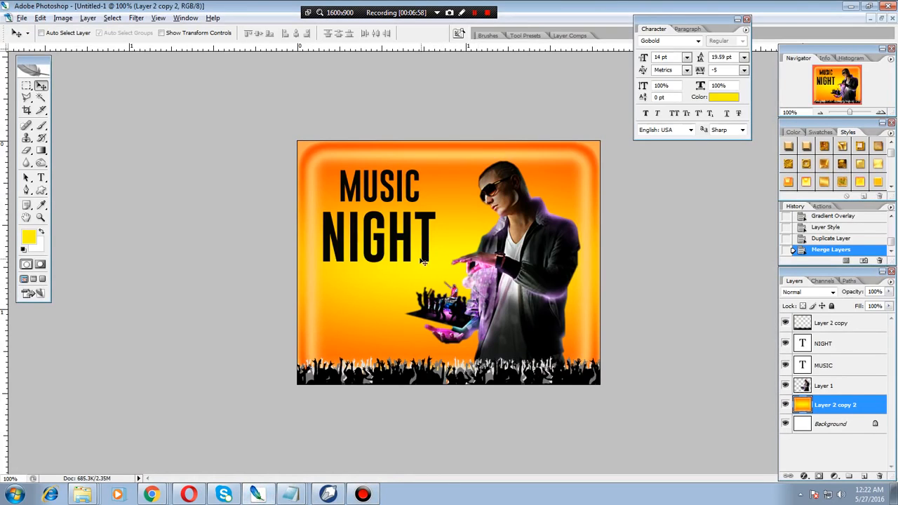
pyautogui.click(785, 404)
pyautogui.click(785, 405)
pyautogui.press('Delete')
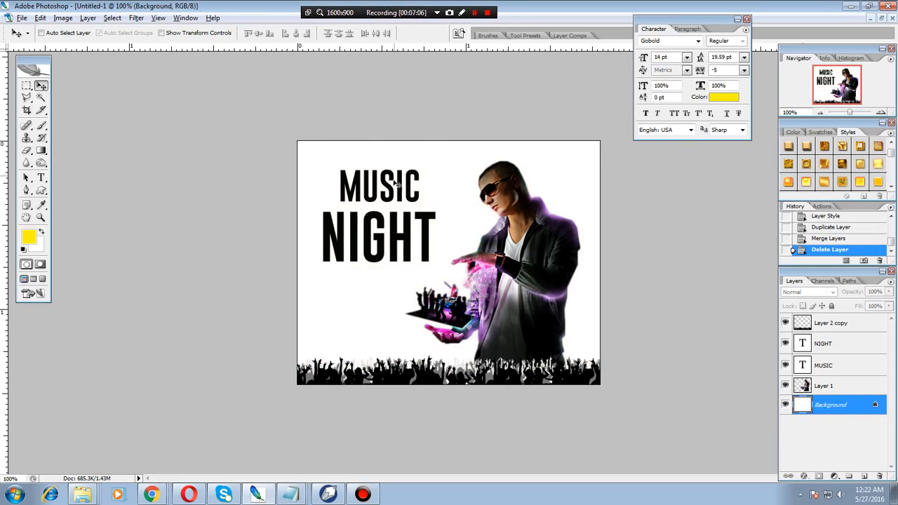
# - Add a gradient overlay with the Yellow, Magenta, Teal preset to the MUSIC text layer
pyautogui.doubleClick(848, 367)
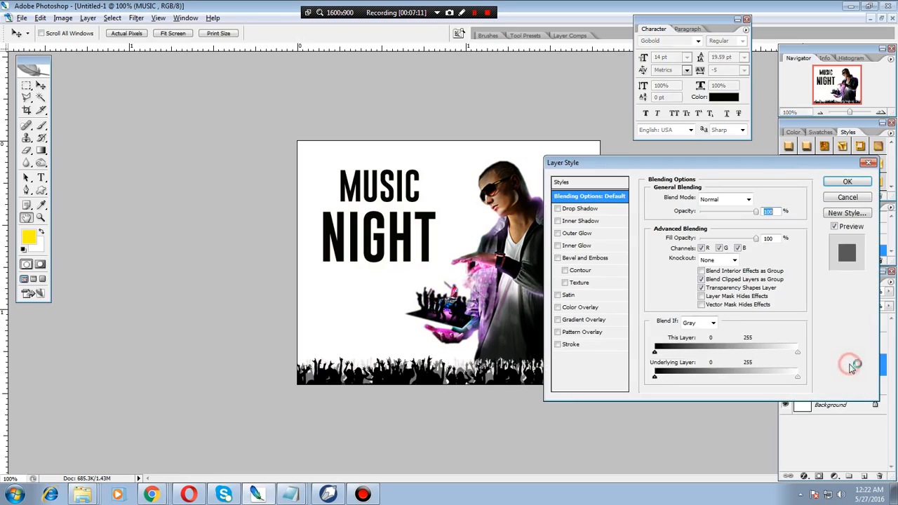
pyautogui.click(616, 320)
pyautogui.click(712, 223)
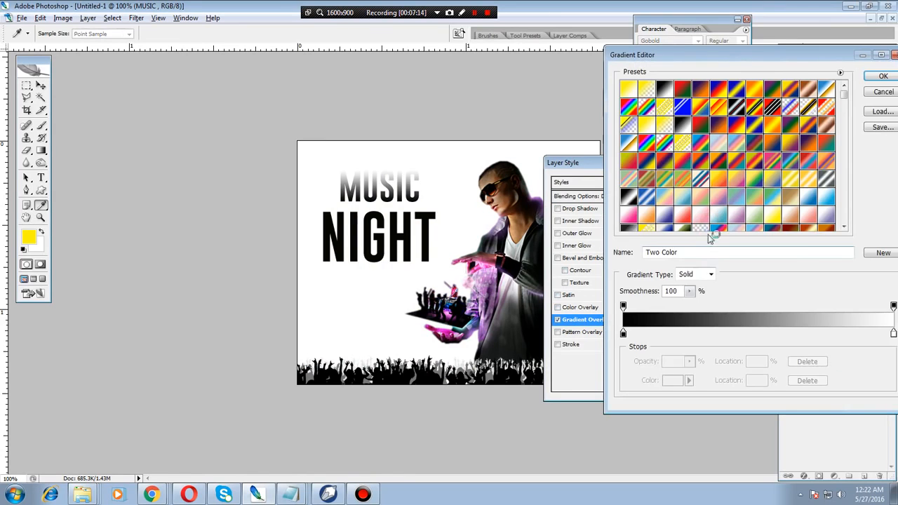
pyautogui.click(695, 161)
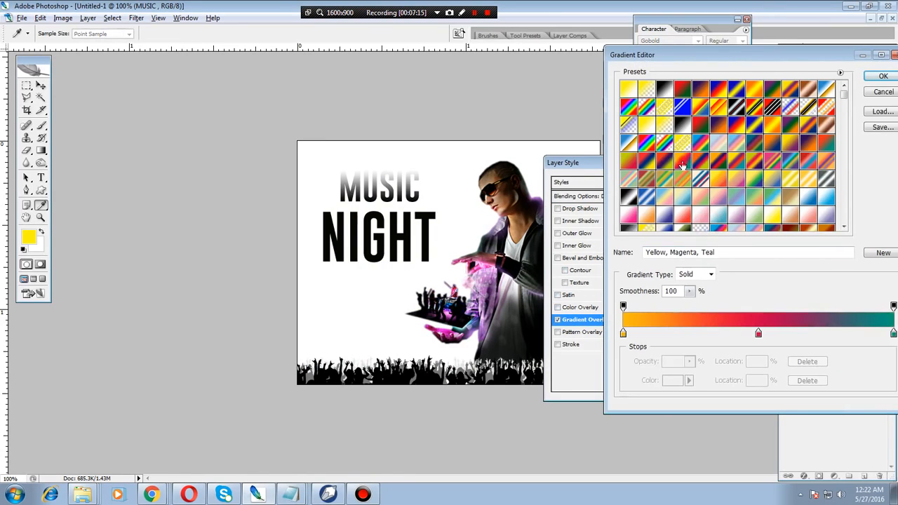
pyautogui.click(883, 76)
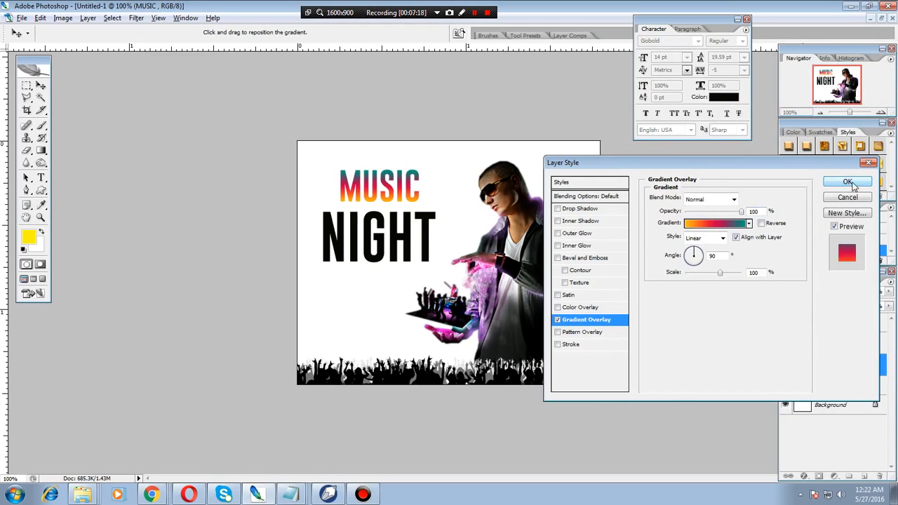
# - Add a white 3 px outside stroke to the MUSIC text layer's style
pyautogui.click(590, 343)
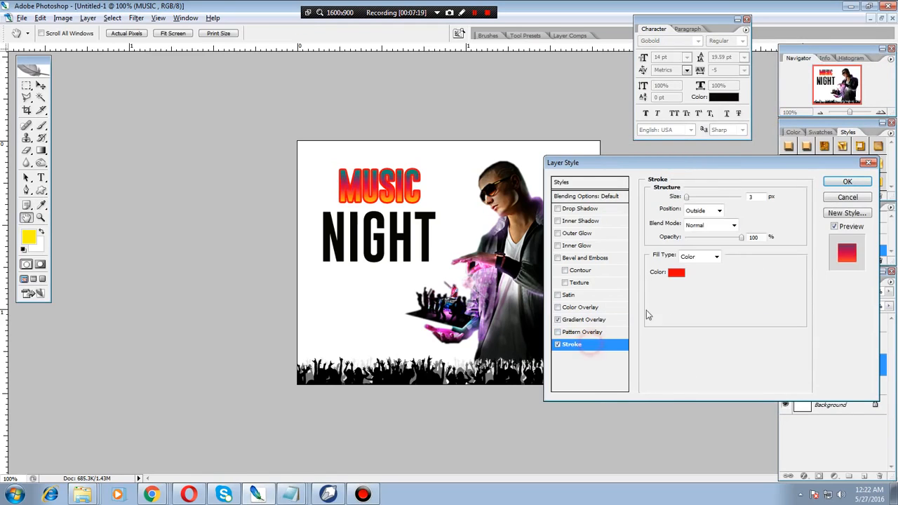
pyautogui.click(677, 281)
pyautogui.click(439, 275)
pyautogui.click(813, 199)
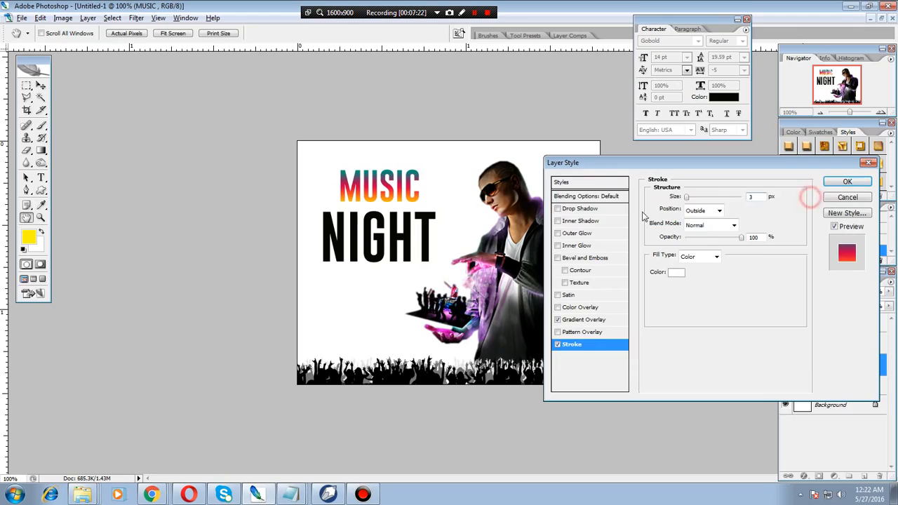
# - Add a drop shadow and a reduced-depth Bevel and Emboss to the MUSIC text, and apply the layer style
pyautogui.click(615, 214)
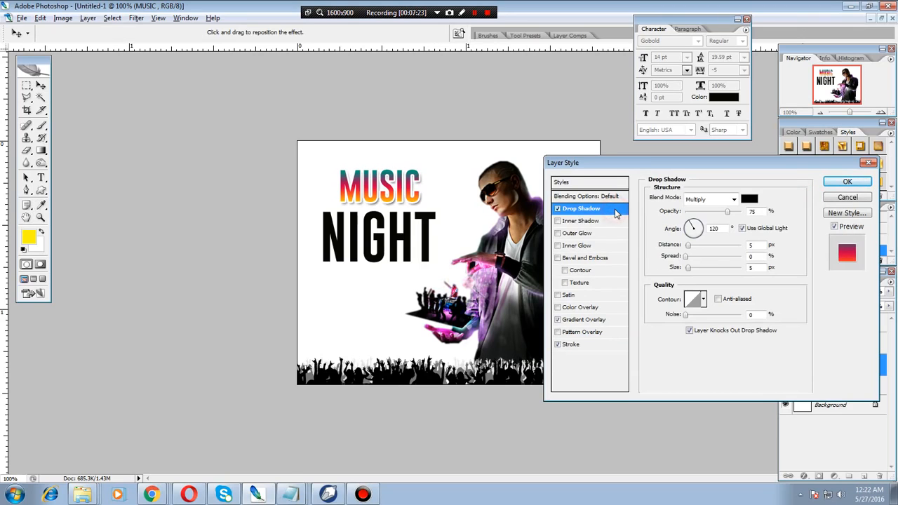
pyautogui.click(620, 259)
pyautogui.moveTo(700, 226); pyautogui.dragTo(695, 227)
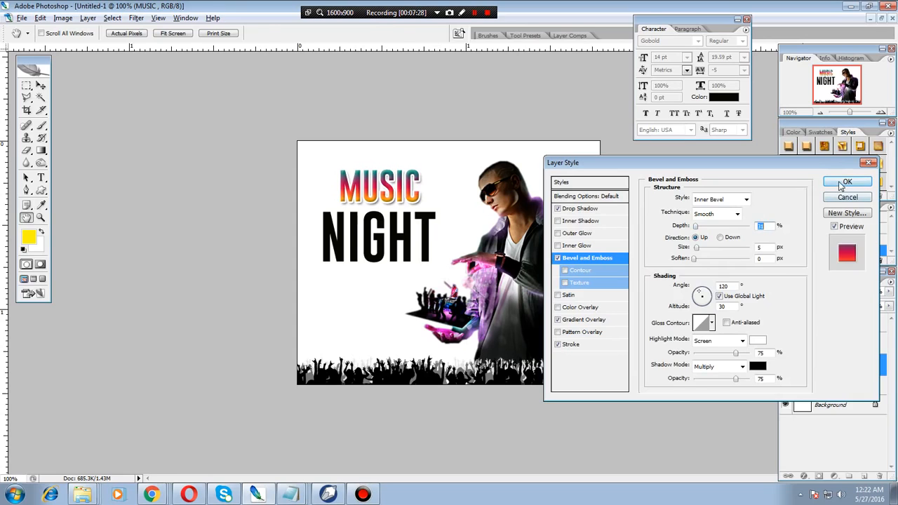
pyautogui.click(843, 182)
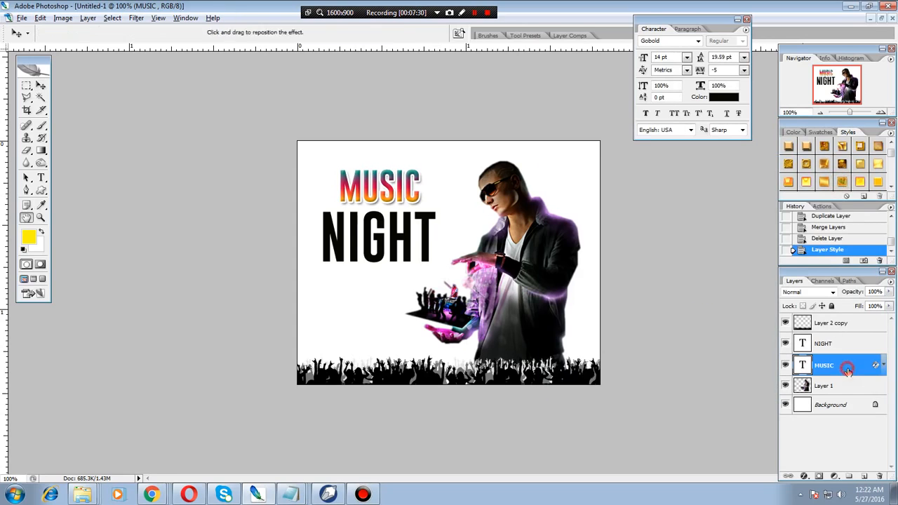
# - Save the MUSIC layer's effects as a new reusable style named Style 183
pyautogui.doubleClick(845, 365)
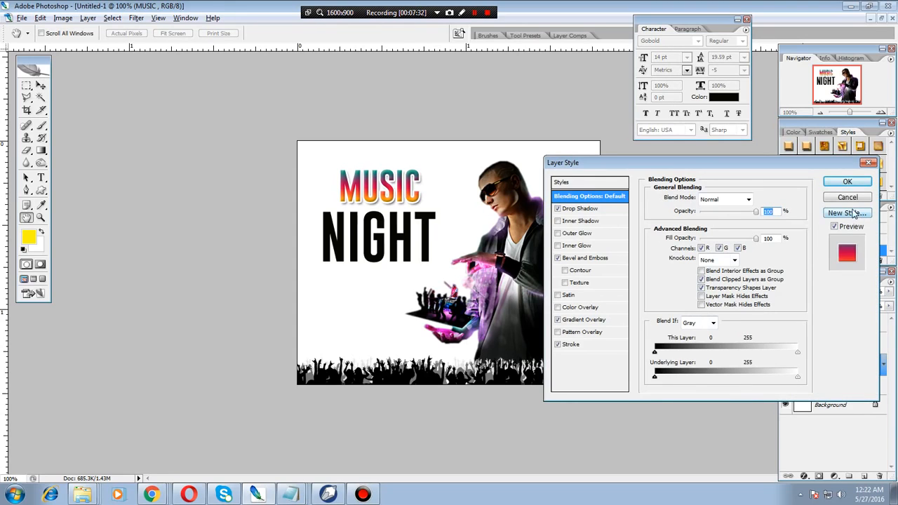
pyautogui.click(848, 213)
pyautogui.click(552, 171)
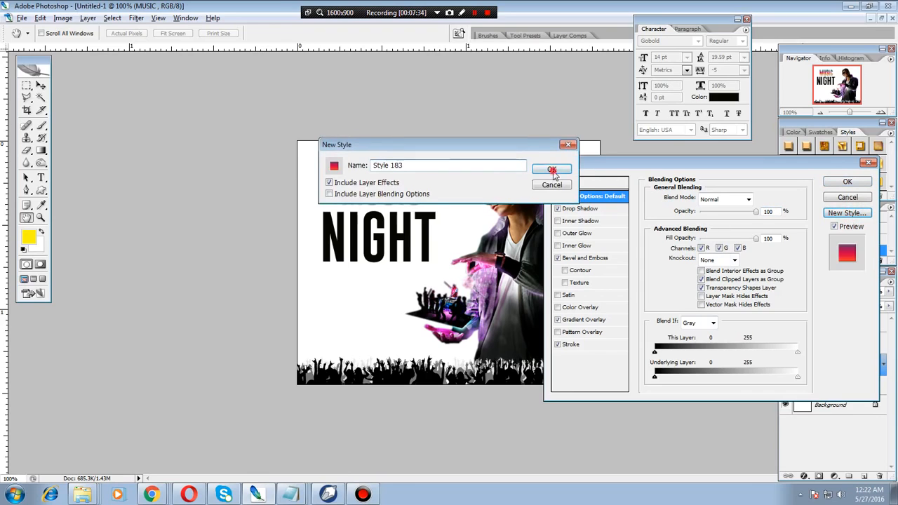
pyautogui.click(847, 182)
# - Select the NIGHT text layer and apply the newly saved gradient style to it
pyautogui.press('v')
pyautogui.rightClick(428, 256)
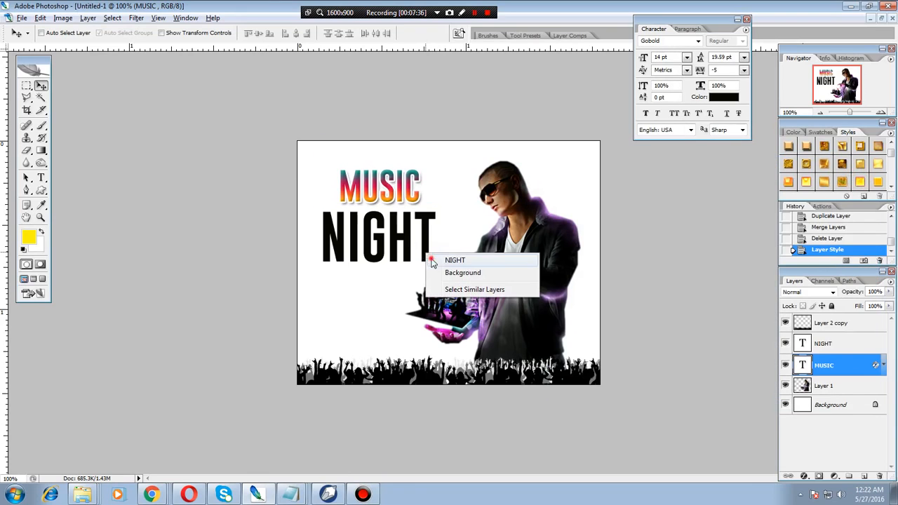
pyautogui.click(433, 261)
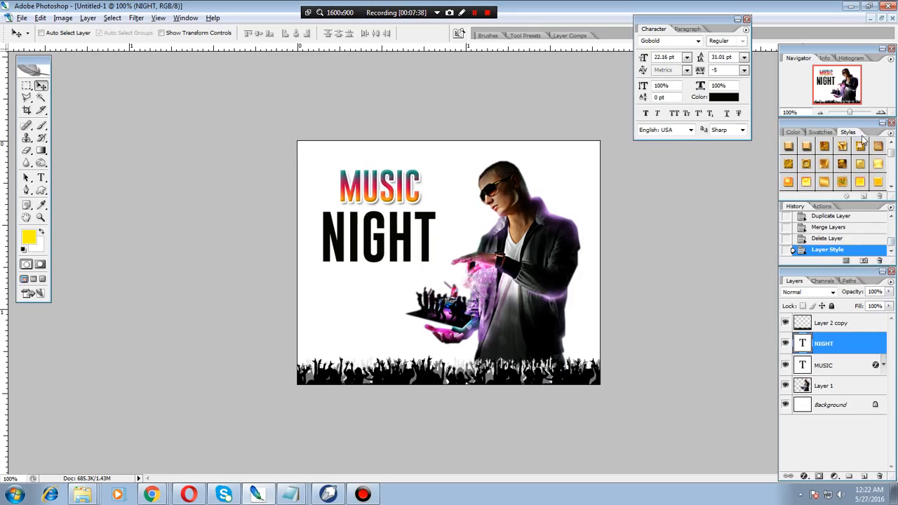
pyautogui.click(890, 184)
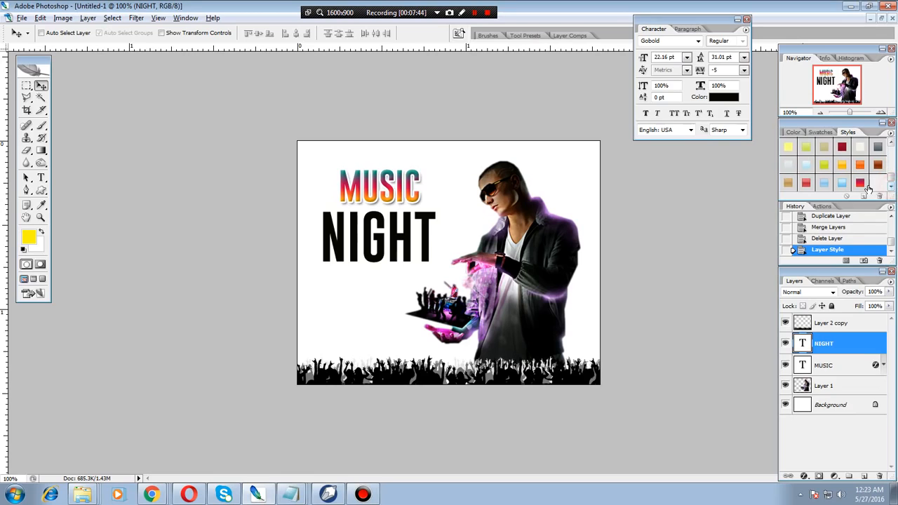
pyautogui.click(861, 183)
pyautogui.rightClick(398, 232)
pyautogui.click(433, 237)
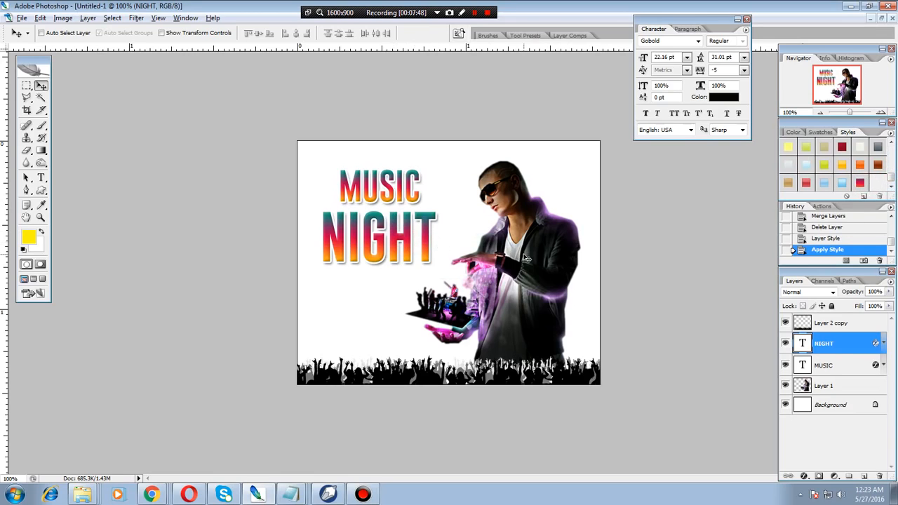
# - Save the poster as psd4 in Photoshop format with its layers kept and compatibility maximized
pyautogui.hotkey('ctrl', 's')
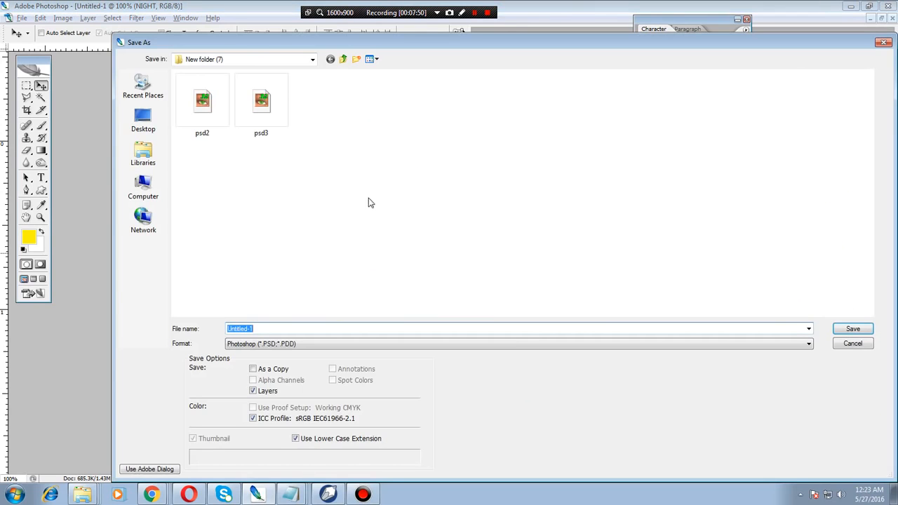
pyautogui.write('ps')
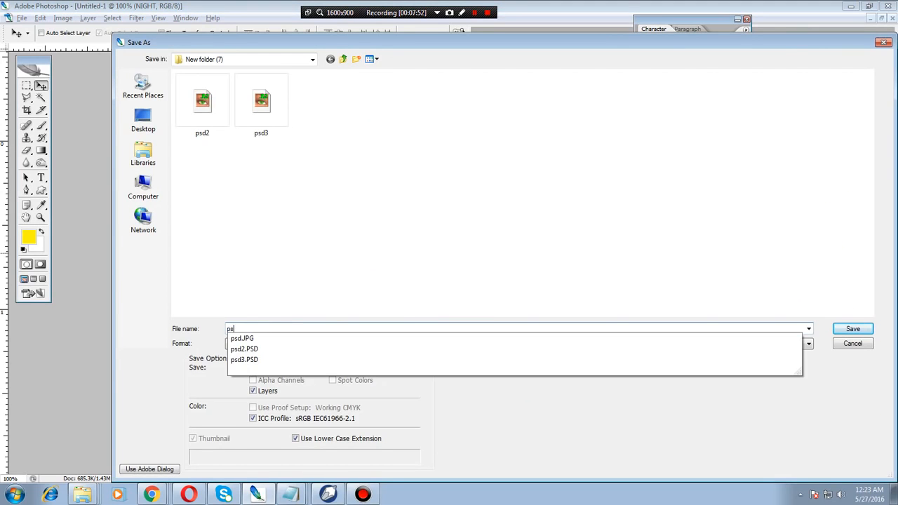
pyautogui.write('d4')
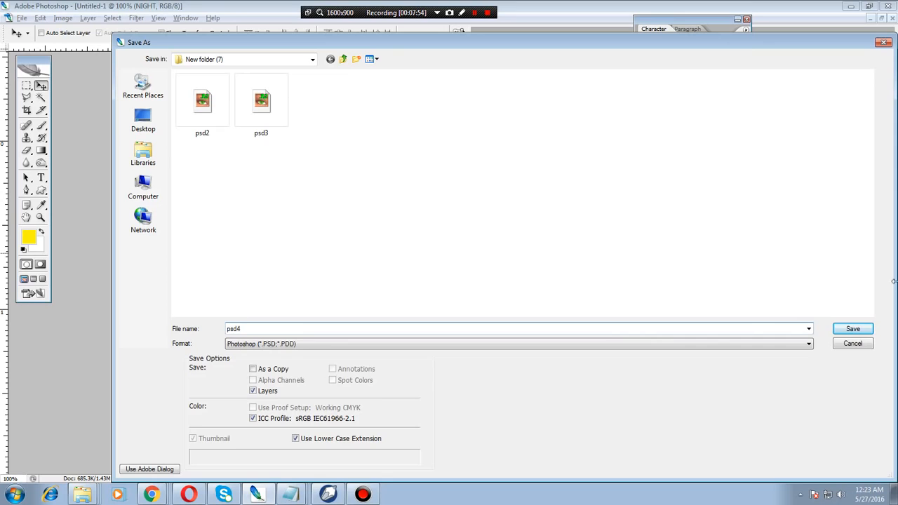
pyautogui.click(853, 328)
pyautogui.click(576, 160)
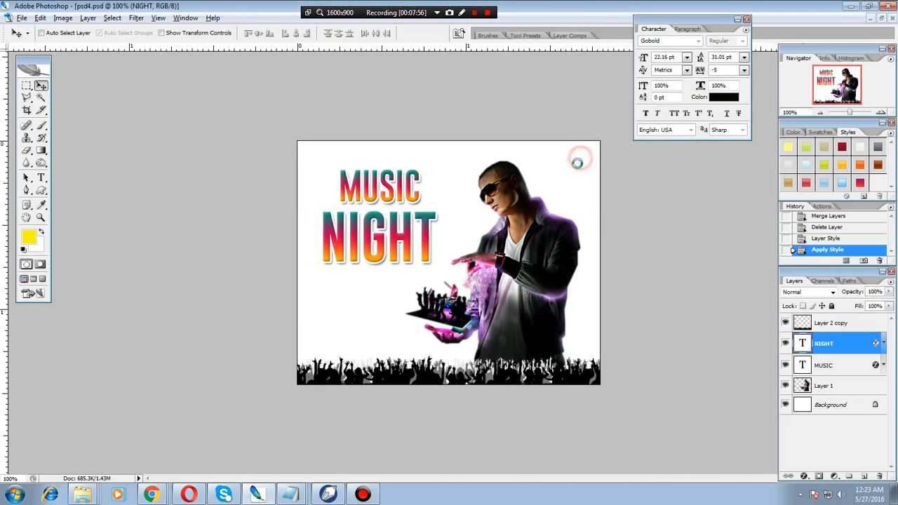
# - Switch to CorelDRAW, import psd4.psd onto the page to check the text effects, and delete the imported group
pyautogui.hotkey('alt', 'Tab')
pyautogui.hotkey('ctrl', 'i')
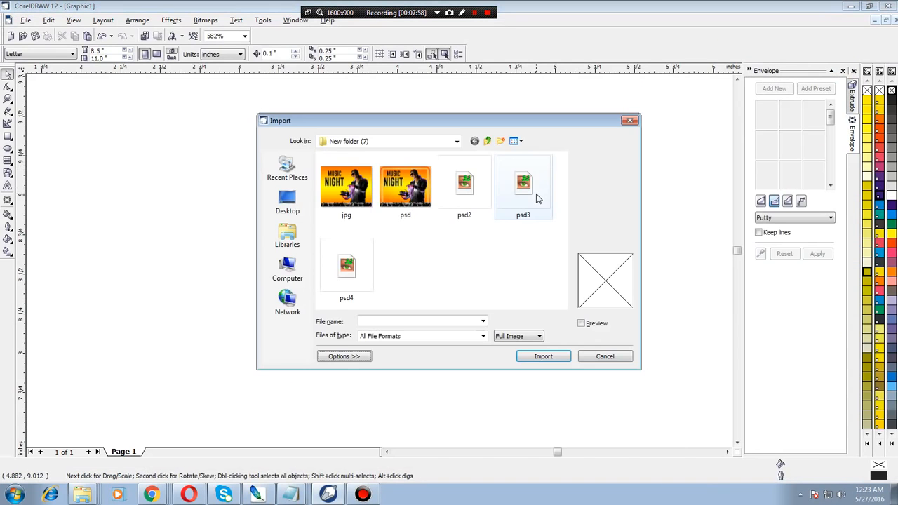
pyautogui.doubleClick(344, 270)
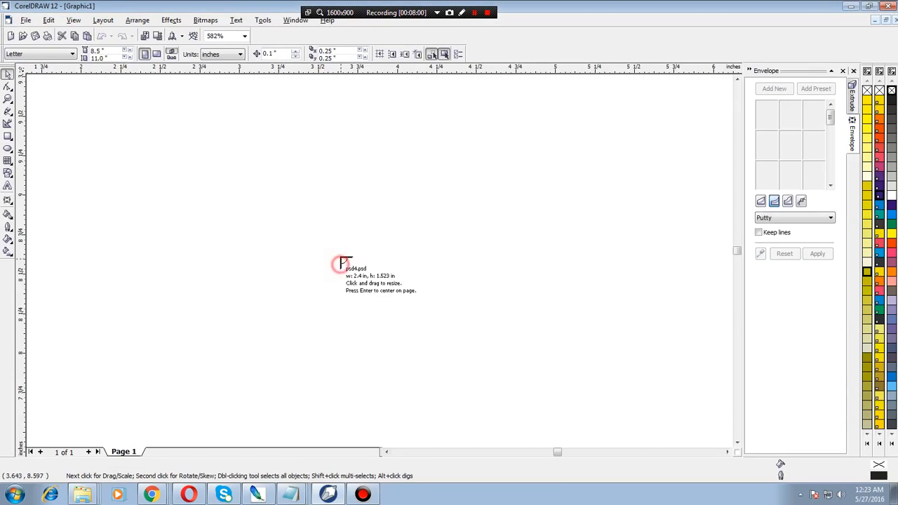
pyautogui.click(324, 215)
pyautogui.moveTo(533, 316); pyautogui.dragTo(412, 231)
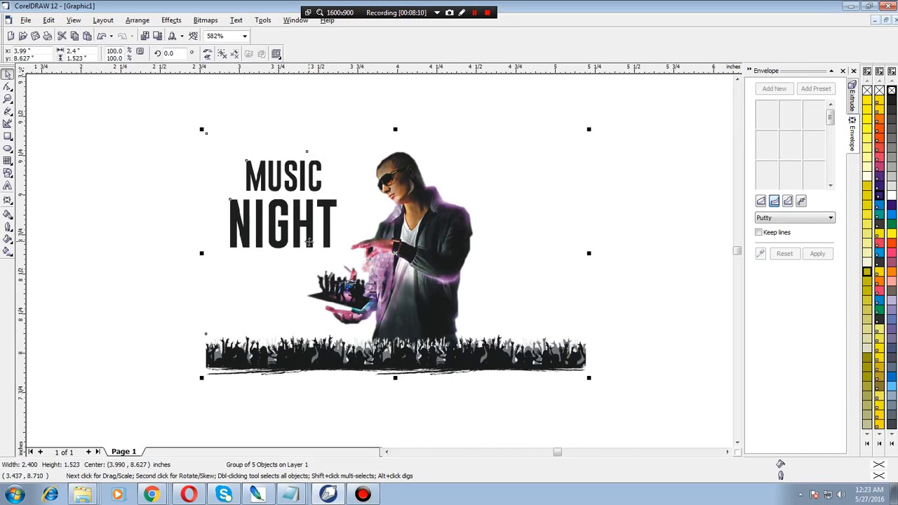
pyautogui.click(279, 170)
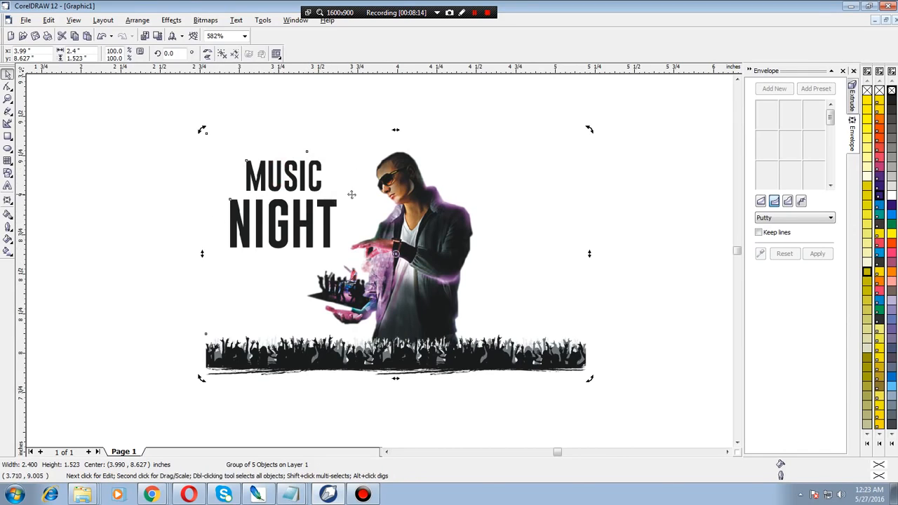
pyautogui.press('Delete')
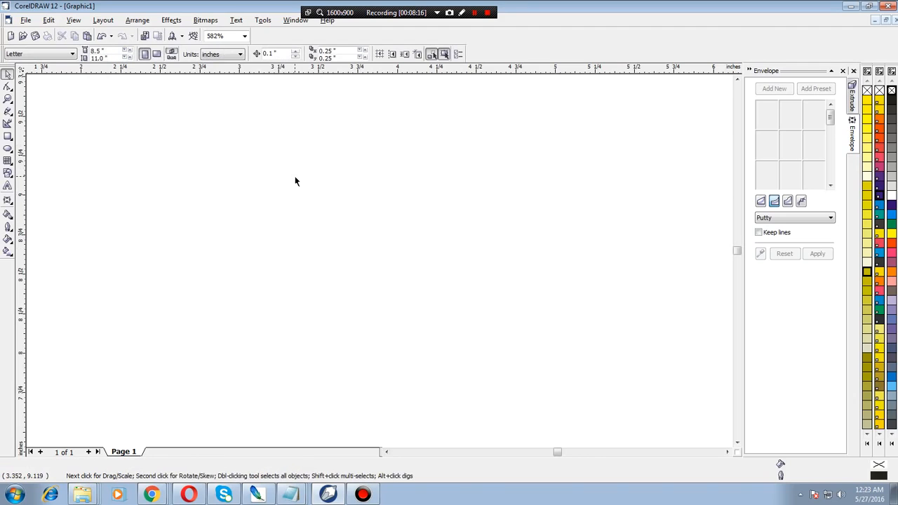
# - Switch to Photoshop, merge the MUSIC and NIGHT text layers into one, and move the merged text slightly down and right
pyautogui.hotkey('alt', 'Tab')
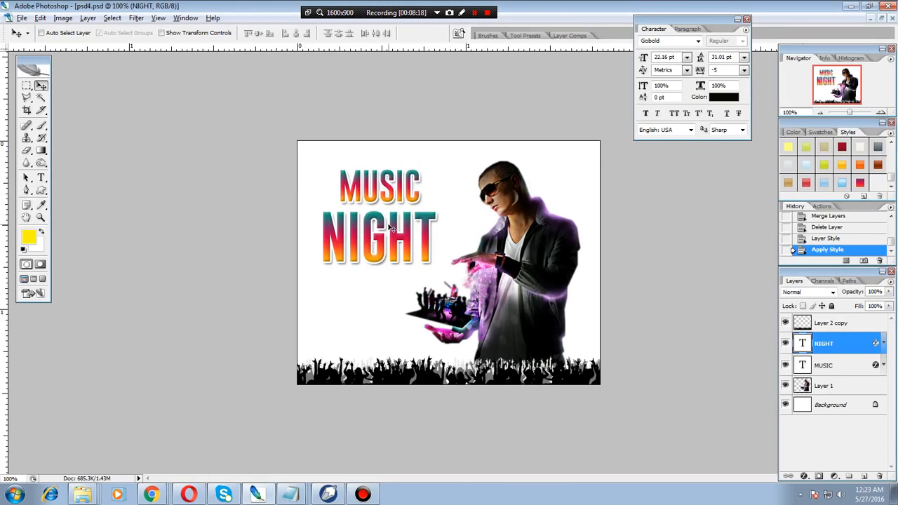
pyautogui.keyDown('shift'); pyautogui.click(837, 366); pyautogui.keyUp('shift')
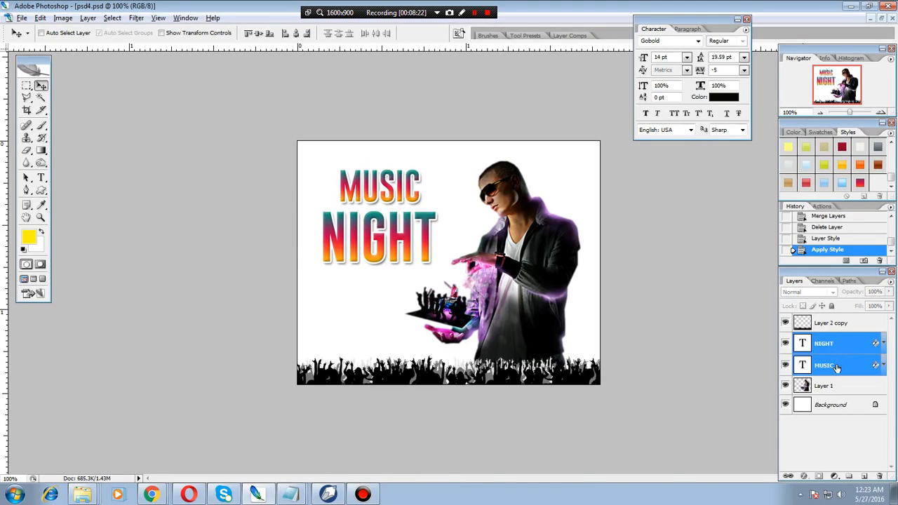
pyautogui.hotkey('ctrl', 'e')
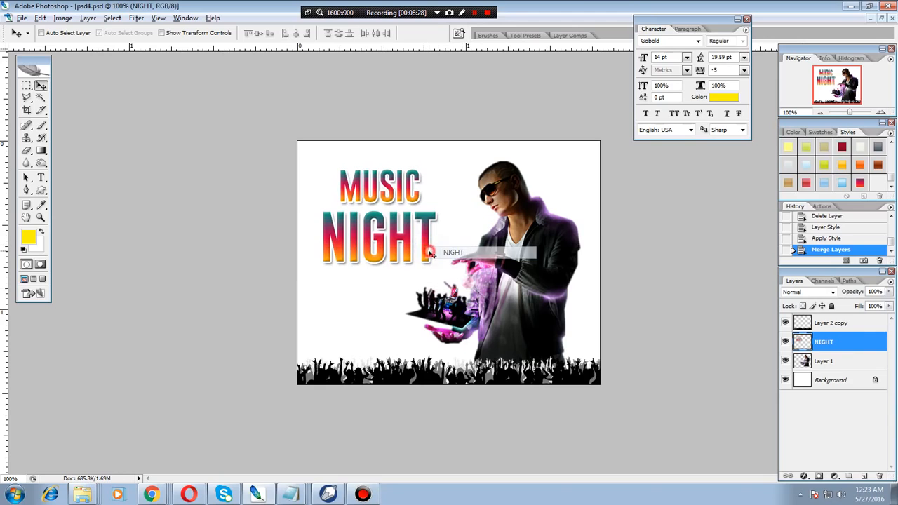
pyautogui.moveTo(426, 248); pyautogui.dragTo(436, 254)
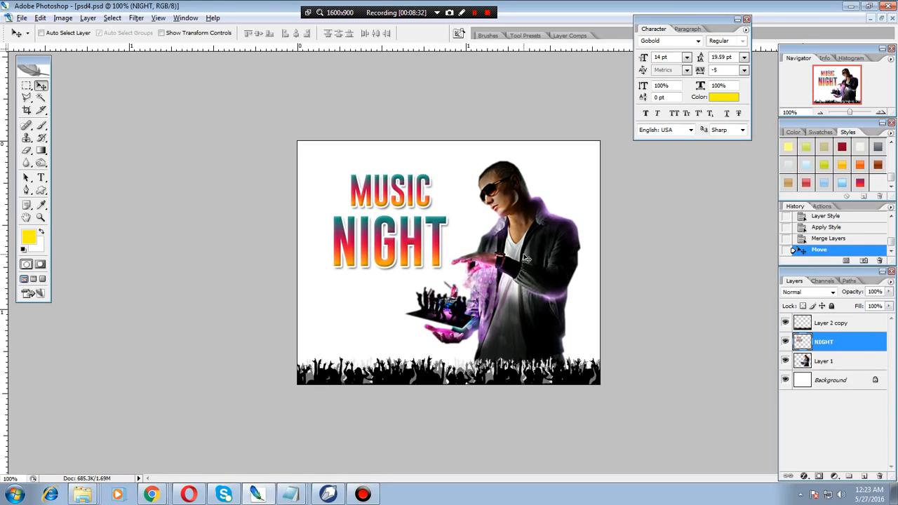
# - Save the poster under the new name psd5 as a layered PSD with maximized compatibility, and switch to CorelDRAW
pyautogui.hotkey('alt', 'f')
pyautogui.write('a')
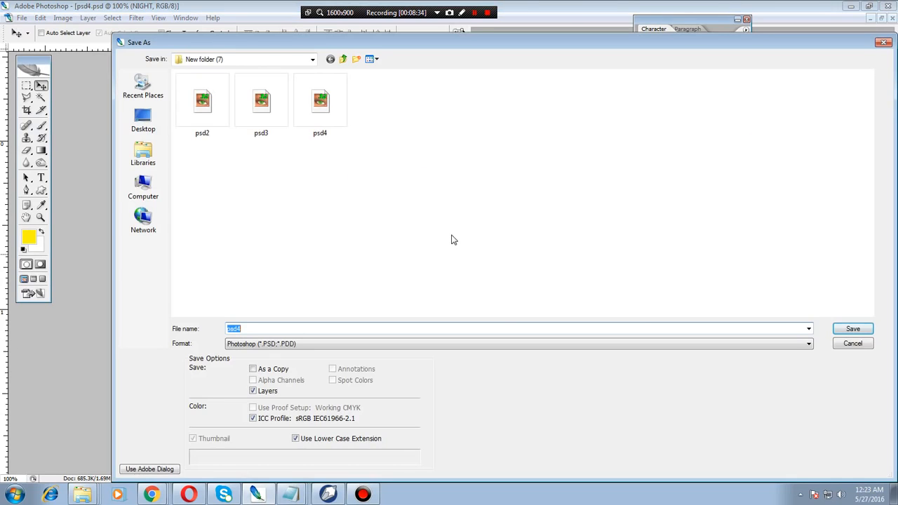
pyautogui.write('psd5')
pyautogui.click(853, 328)
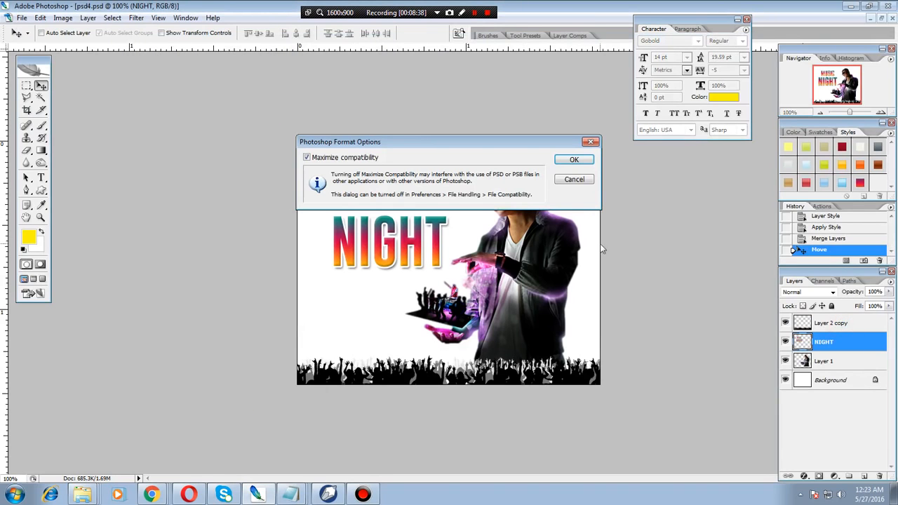
pyautogui.click(576, 160)
pyautogui.hotkey('alt', 'Tab')
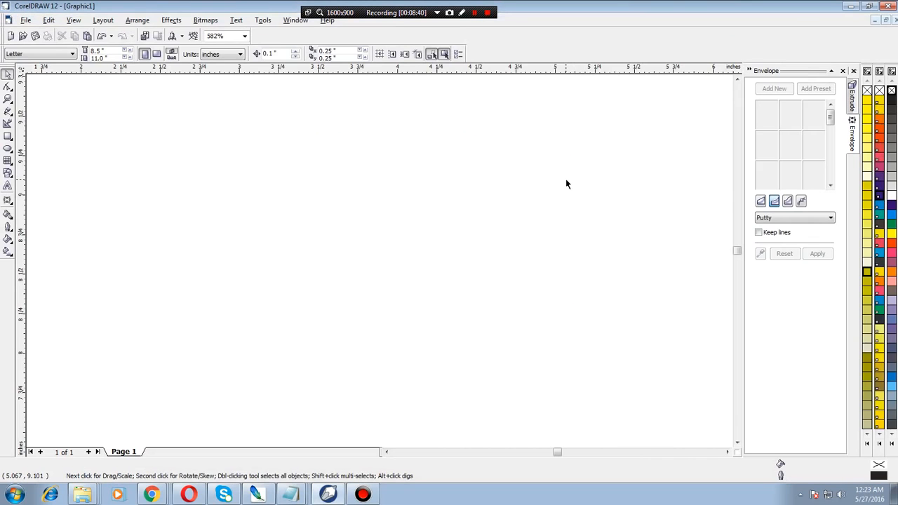
# - Import psd5 onto the page and move the placed group up and to the left
pyautogui.hotkey('ctrl', 'i')
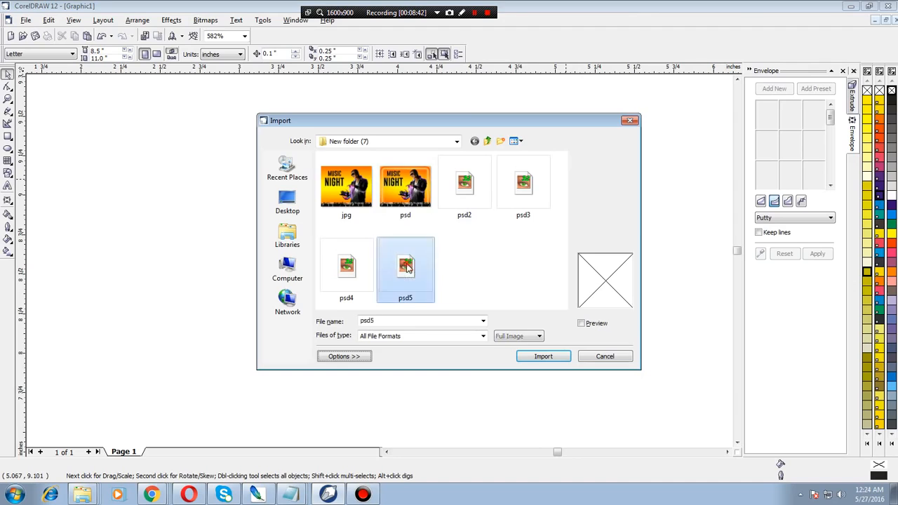
pyautogui.doubleClick(407, 266)
pyautogui.click(306, 175)
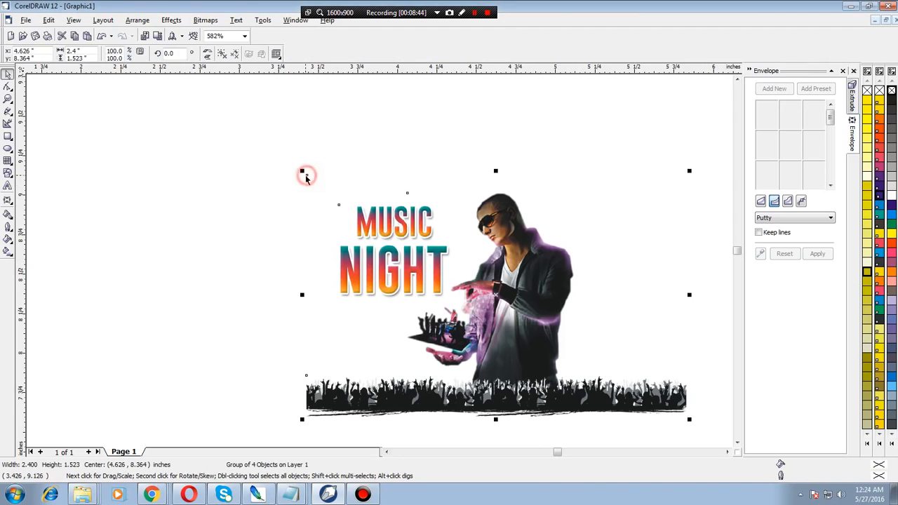
pyautogui.moveTo(505, 281); pyautogui.dragTo(396, 255)
pyautogui.click(591, 214)
# - Ungroup all objects of the imported poster and clear the selection
pyautogui.click(434, 256)
pyautogui.click(139, 21)
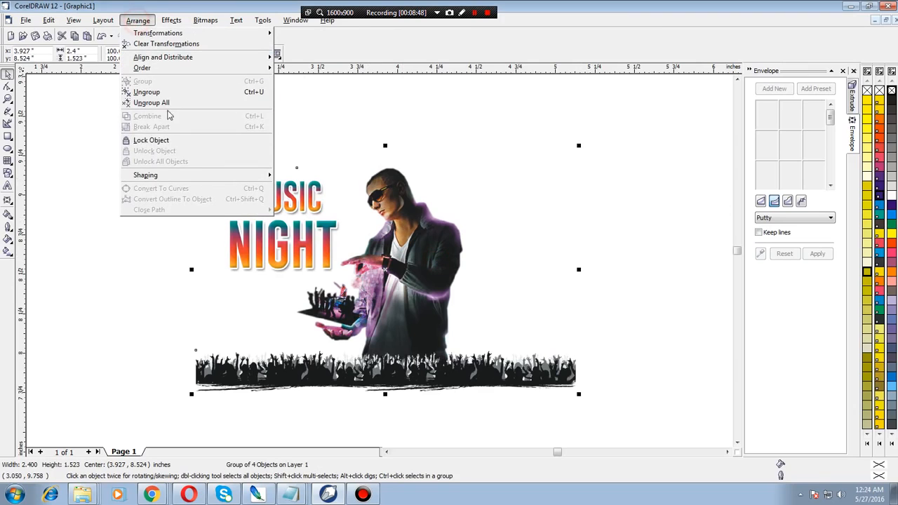
pyautogui.click(161, 103)
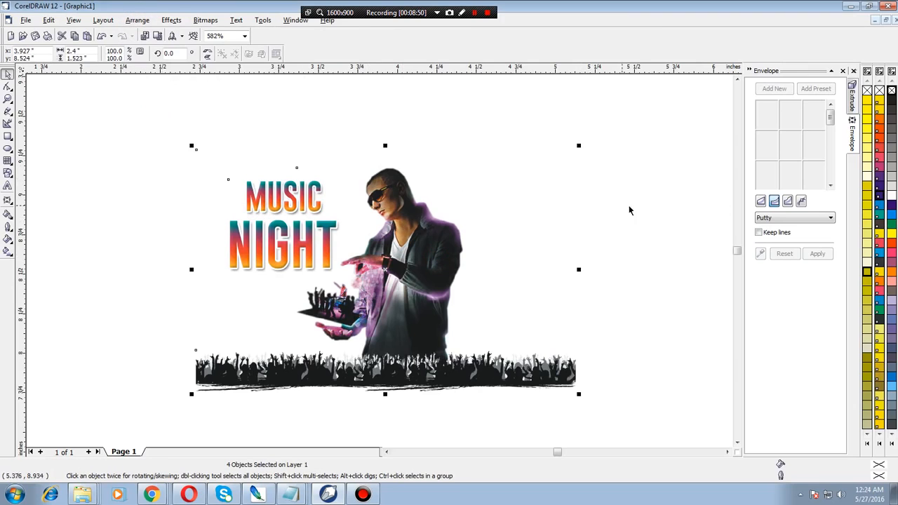
pyautogui.click(656, 204)
# - Move the MUSIC NIGHT text bitmap slightly to the right and shift the man's bitmap about 0.3 inch to the right
pyautogui.rightClick(328, 243)
pyautogui.click(384, 169)
pyautogui.moveTo(332, 234)
pyautogui.mouseDown()
pyautogui.moveTo(331, 222)
pyautogui.moveTo(330, 245)
pyautogui.mouseUp()
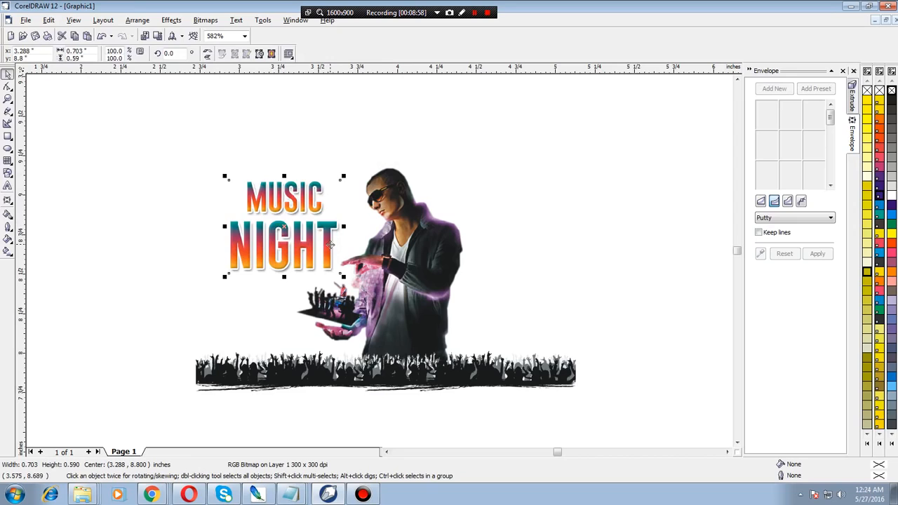
pyautogui.moveTo(331, 243); pyautogui.dragTo(335, 242)
pyautogui.click(567, 196)
pyautogui.click(423, 261)
pyautogui.moveTo(423, 261); pyautogui.dragTo(473, 260)
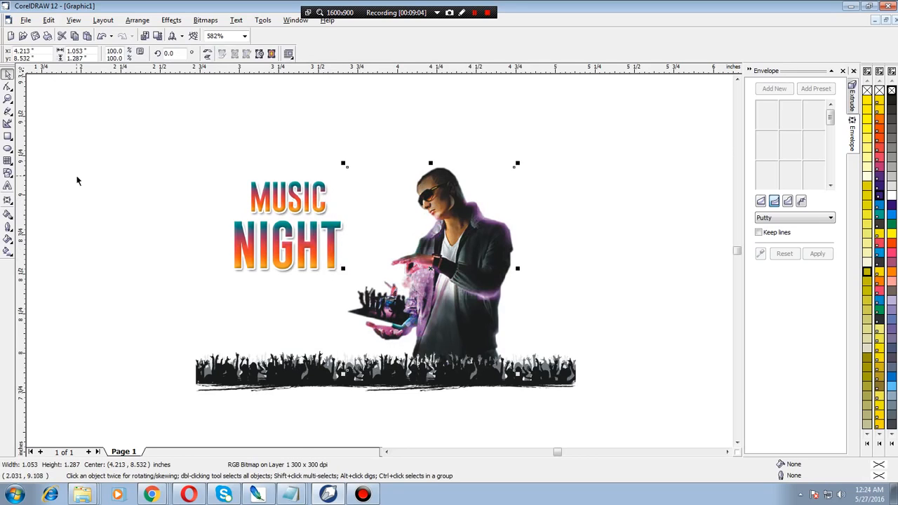
# - Draw a rectangle about 2.38 by 1.58 inches over the poster area
pyautogui.click(8, 137)
pyautogui.moveTo(571, 383); pyautogui.dragTo(190, 130)
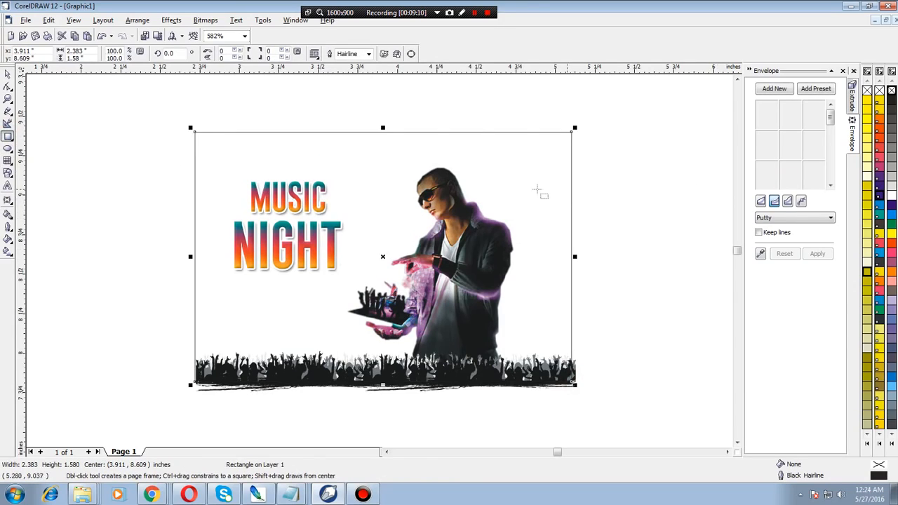
# - Give the rectangle a fountain fill using the Cylinder - 22 preset
pyautogui.click(7, 240)
pyautogui.click(41, 245)
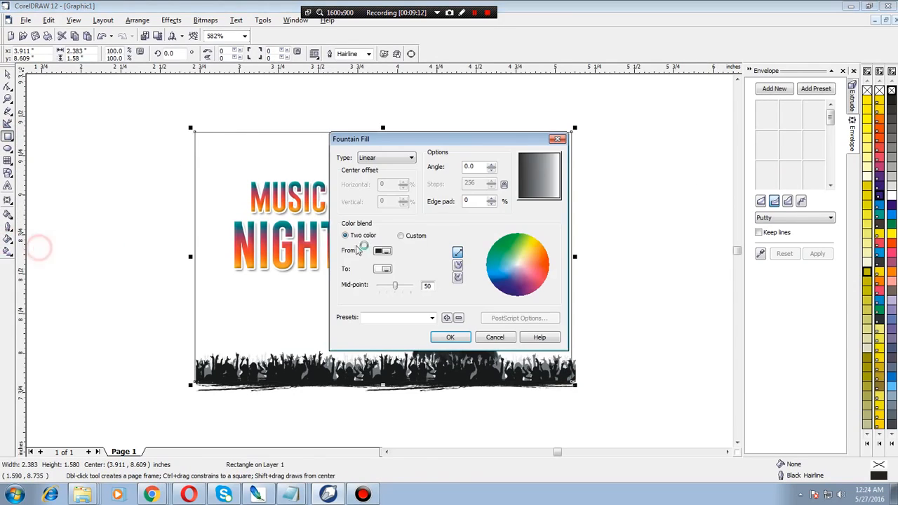
pyautogui.click(427, 317)
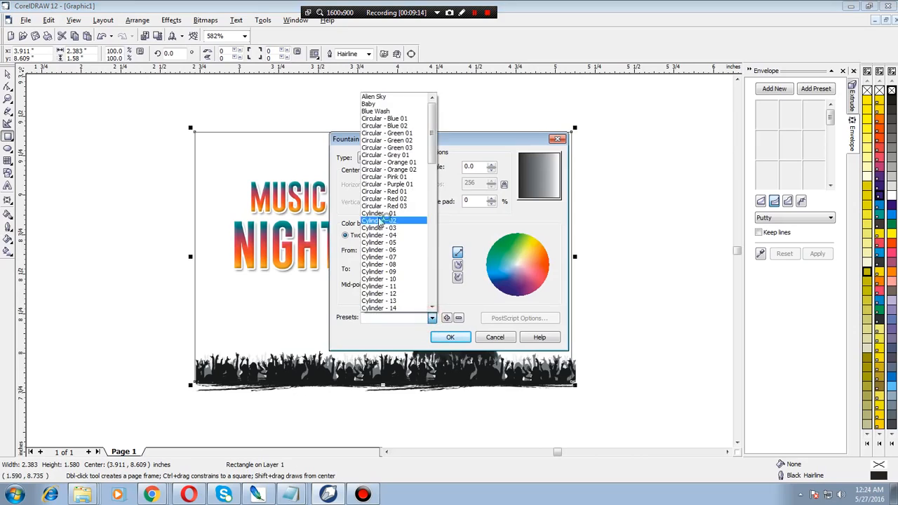
pyautogui.click(379, 222)
pyautogui.press('Down')
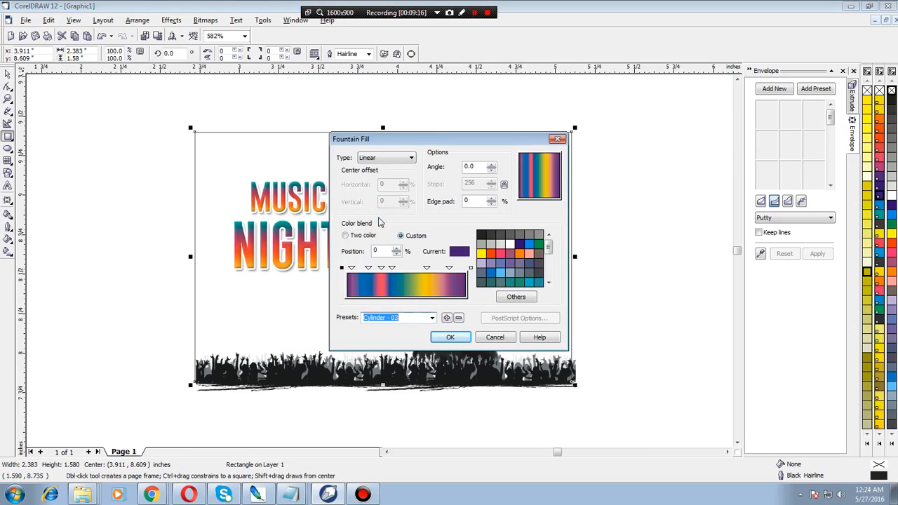
pyautogui.press('Down')
pyautogui.press('Down')
pyautogui.press('Down')
pyautogui.press('Down')
pyautogui.press('Down')
pyautogui.press('Down')
pyautogui.press('Down')
pyautogui.press('Down')
pyautogui.press('Down')
pyautogui.press('Down')
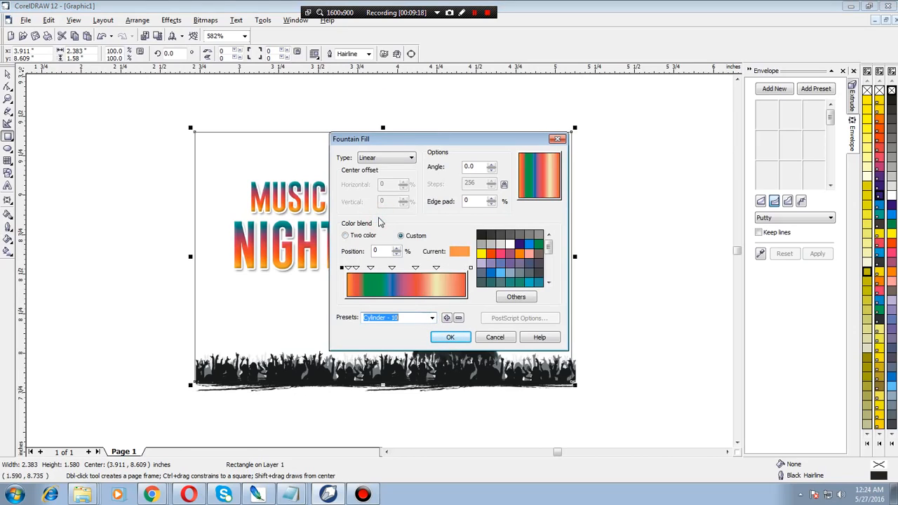
pyautogui.press('Down')
pyautogui.press('Down')
pyautogui.press('Down')
pyautogui.press('Down')
pyautogui.press('Down')
pyautogui.press('Down')
pyautogui.press('Down')
pyautogui.press('Down')
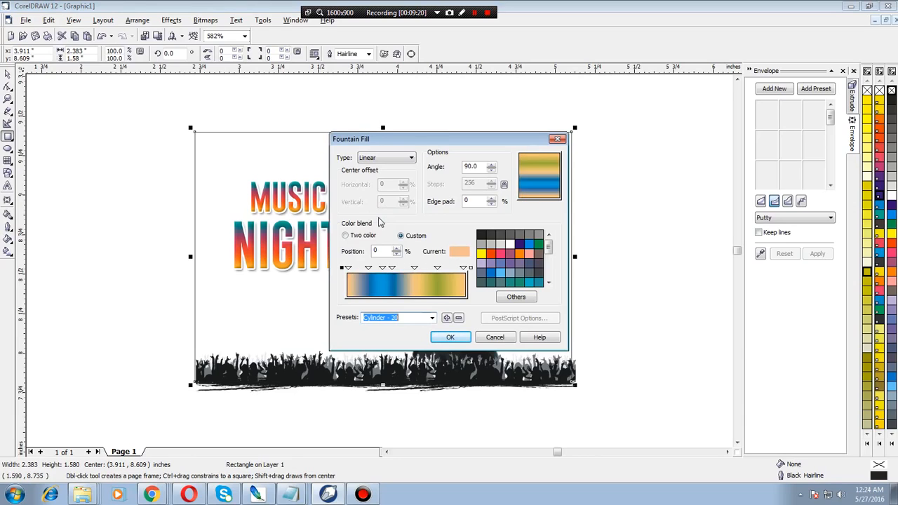
pyautogui.press('Down')
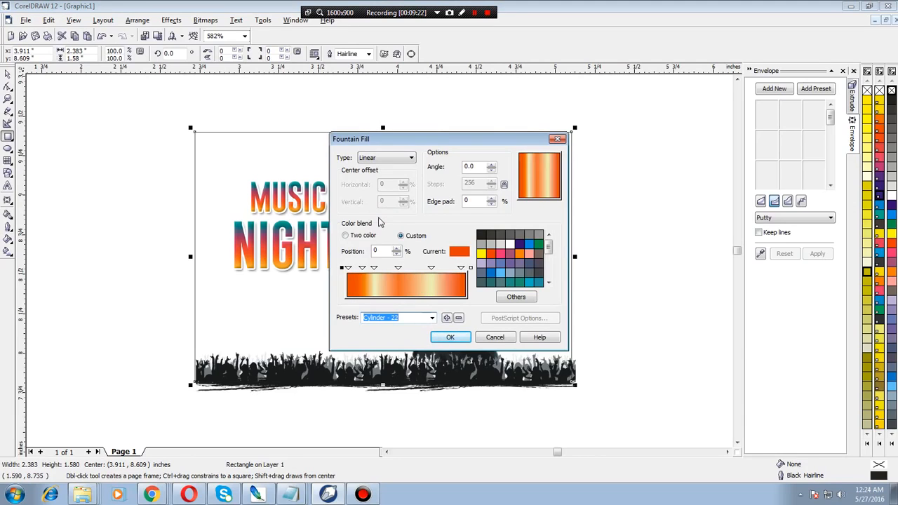
pyautogui.press('Return')
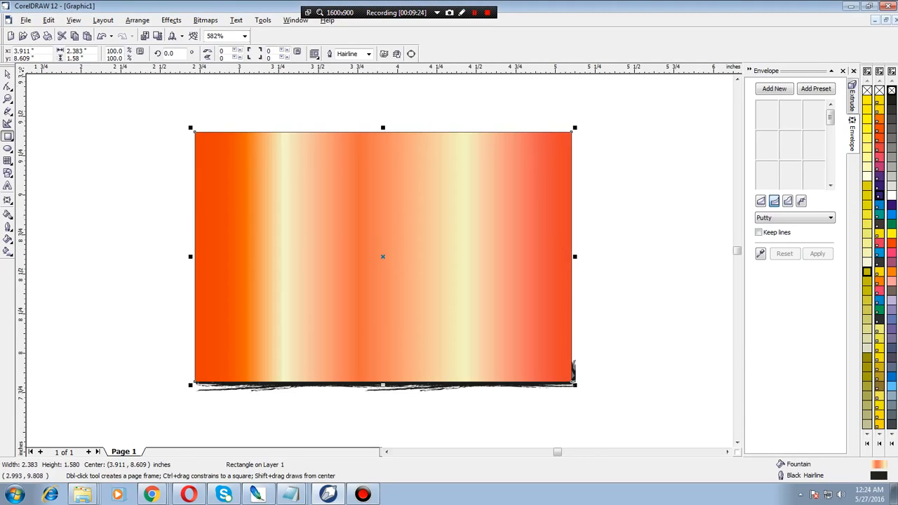
# - Send the rectangle to the back and delete the white background bitmap covering it
pyautogui.click(138, 20)
pyautogui.moveTo(155, 70)
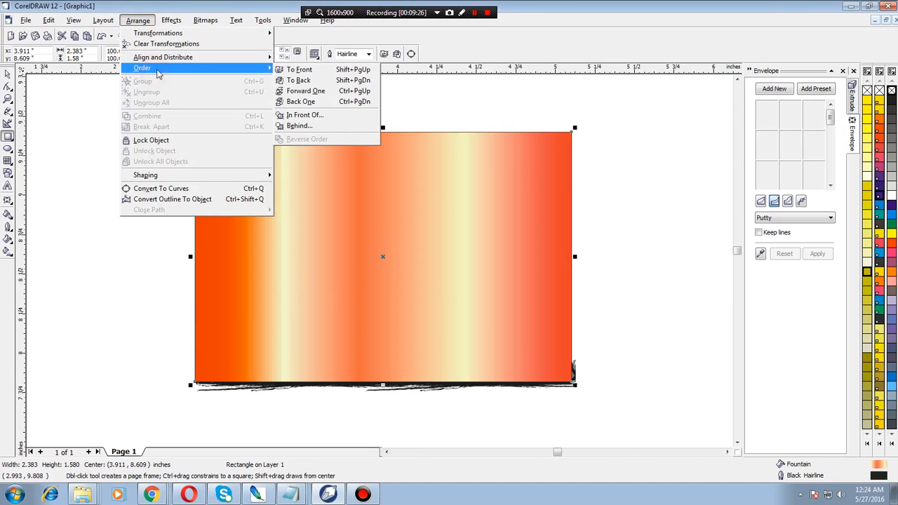
pyautogui.click(306, 83)
pyautogui.click(675, 222)
pyautogui.click(7, 71)
pyautogui.click(327, 169)
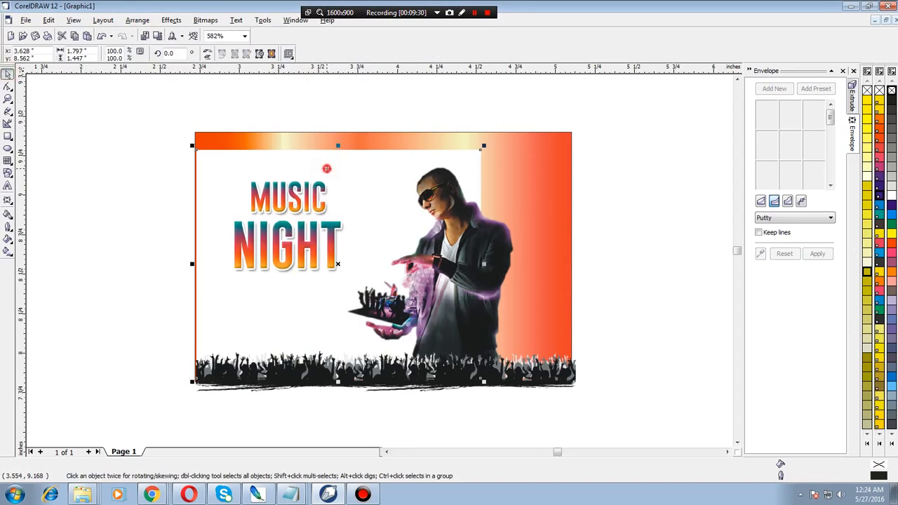
pyautogui.press('Delete')
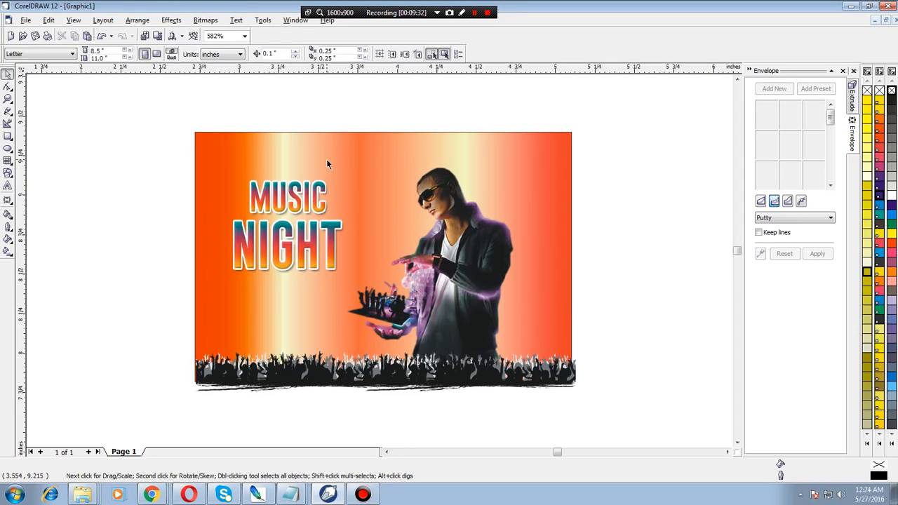
# - Stretch the background rectangle downward and slightly to the right, to about 2.41 by 1.64 inches
pyautogui.click(554, 308)
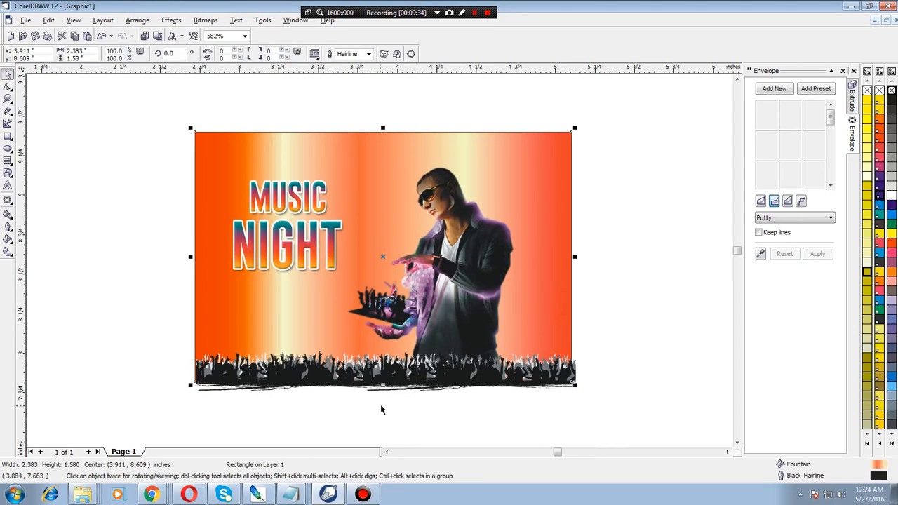
pyautogui.moveTo(382, 385); pyautogui.dragTo(383, 396)
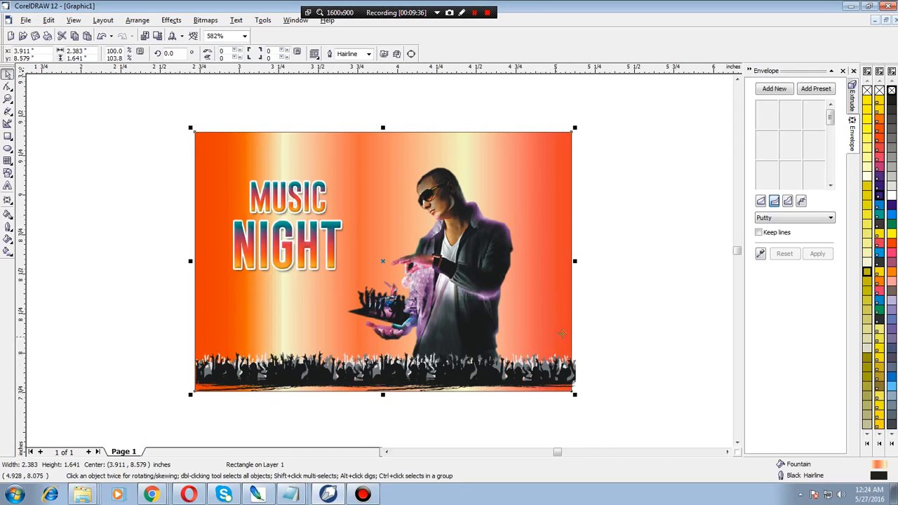
pyautogui.moveTo(575, 261); pyautogui.dragTo(578, 262)
pyautogui.click(643, 270)
# - Enlarge the man's bitmap proportionally to about 1.175 by 1.436 inches
pyautogui.click(467, 286)
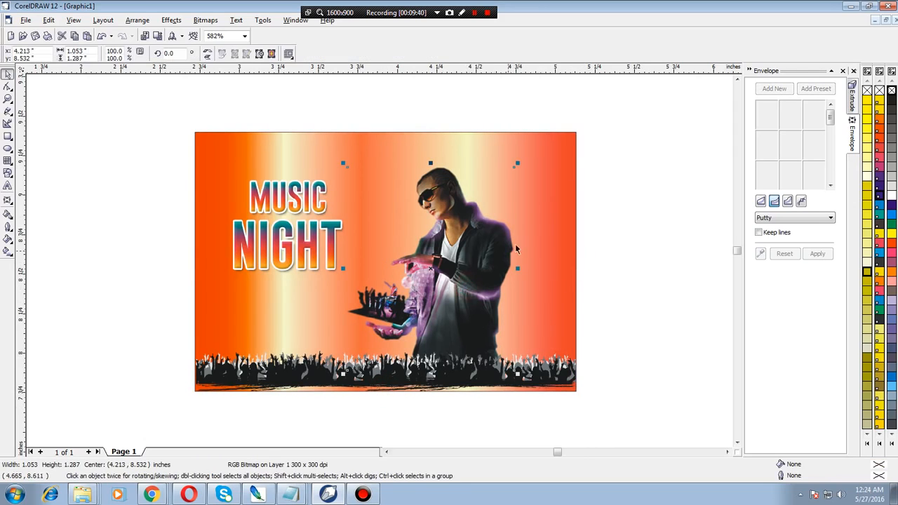
pyautogui.moveTo(517, 163); pyautogui.dragTo(538, 141)
pyautogui.click(650, 156)
# - Enlarge the MUSIC NIGHT text bitmap and shift it slightly to the right
pyautogui.click(334, 259)
pyautogui.moveTo(344, 276); pyautogui.dragTo(372, 296)
pyautogui.moveTo(329, 270); pyautogui.dragTo(337, 270)
pyautogui.click(653, 225)
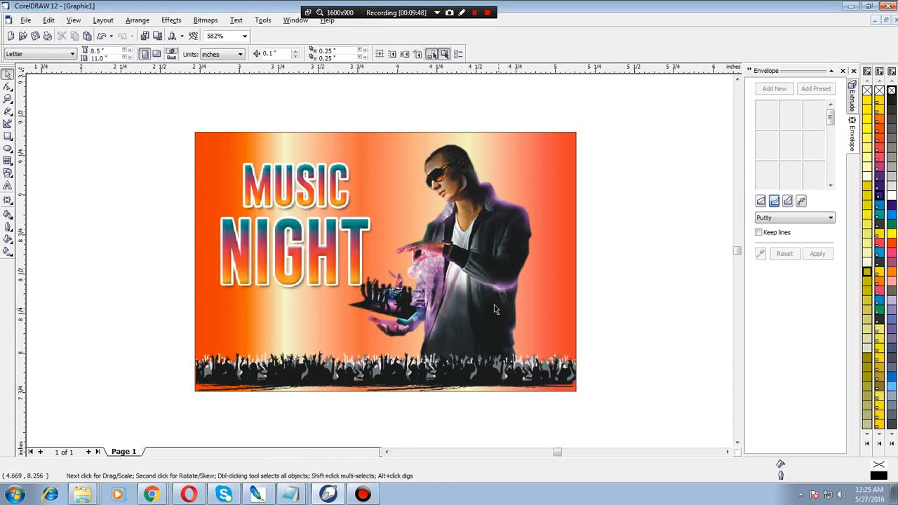
# - Move the enlarged man's bitmap toward the right edge of the background rectangle
pyautogui.click(465, 280)
pyautogui.moveTo(465, 281); pyautogui.dragTo(493, 278)
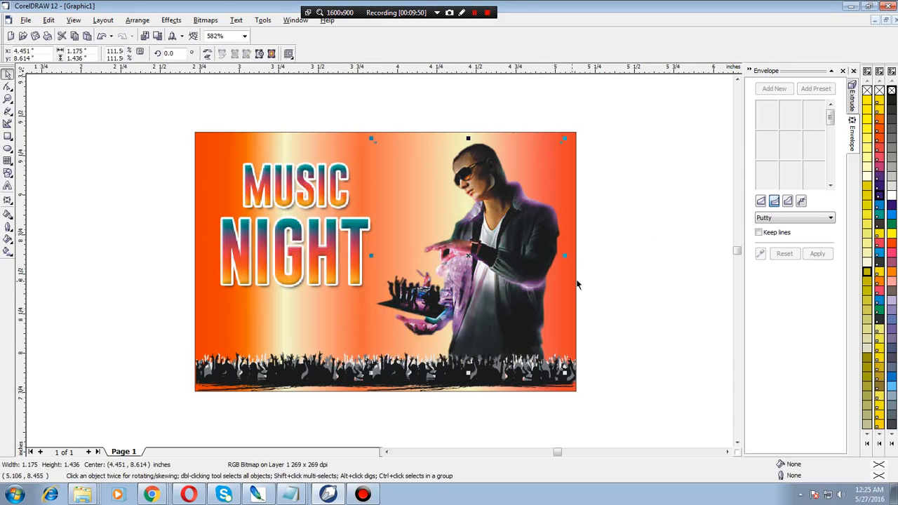
pyautogui.click(626, 264)
# - Fill the background rectangle with a uniform pale yellow from the color palette
pyautogui.click(564, 190)
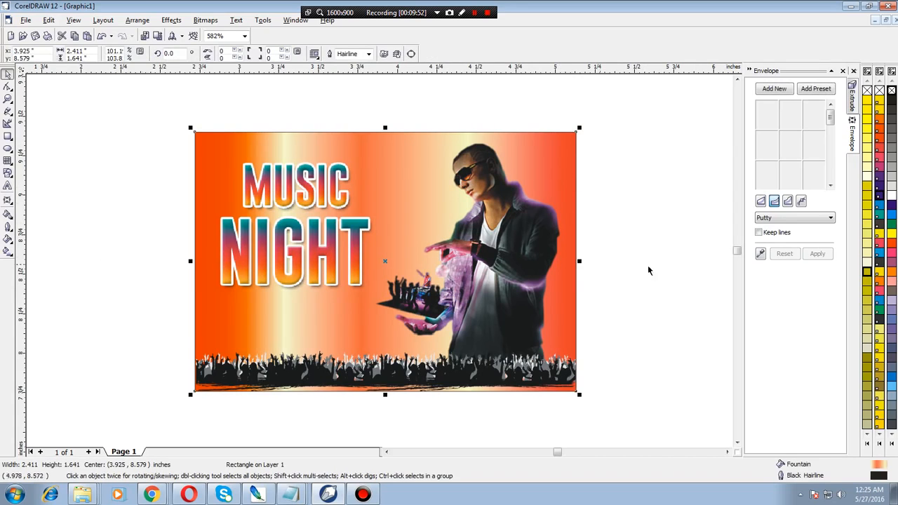
pyautogui.click(866, 243)
pyautogui.click(681, 224)
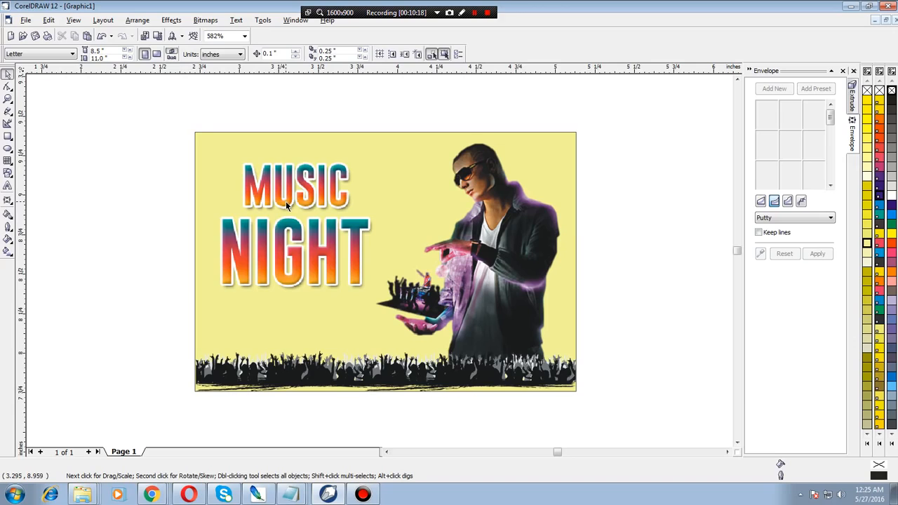
pyautogui.click(488, 14)
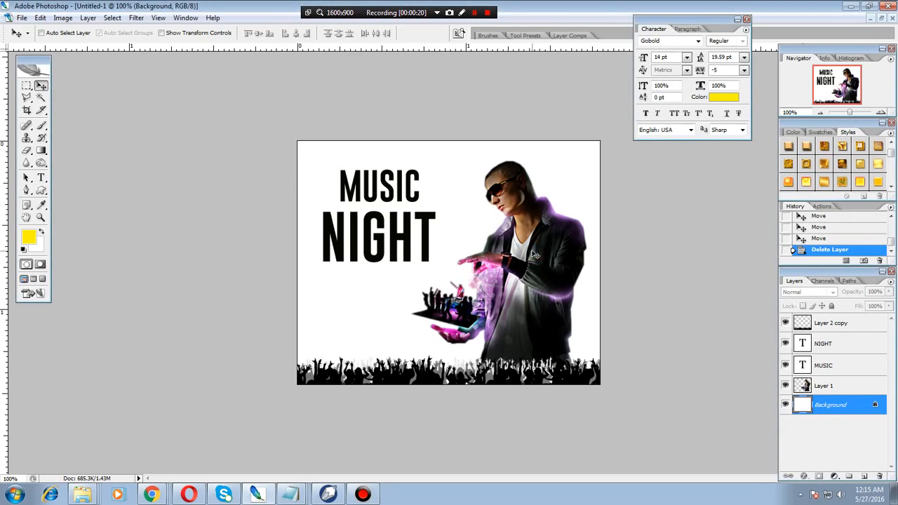
# - Move the man on Layer 1 of the Photoshop poster slightly to the left
pyautogui.moveTo(539, 253); pyautogui.dragTo(545, 261)
pyautogui.click(443, 188)
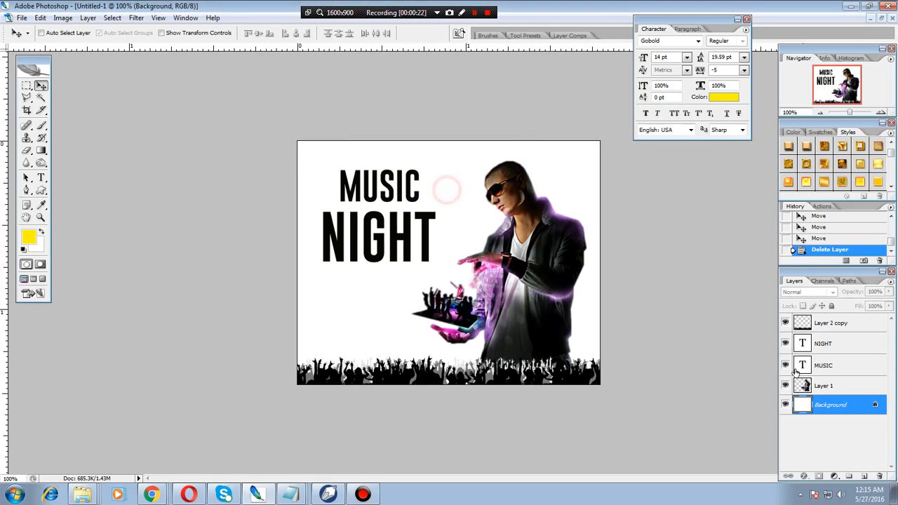
pyautogui.click(852, 387)
pyautogui.moveTo(562, 278)
pyautogui.mouseDown()
pyautogui.moveTo(574, 246)
pyautogui.moveTo(576, 279)
pyautogui.mouseUp()
pyautogui.moveTo(528, 264); pyautogui.dragTo(521, 263)
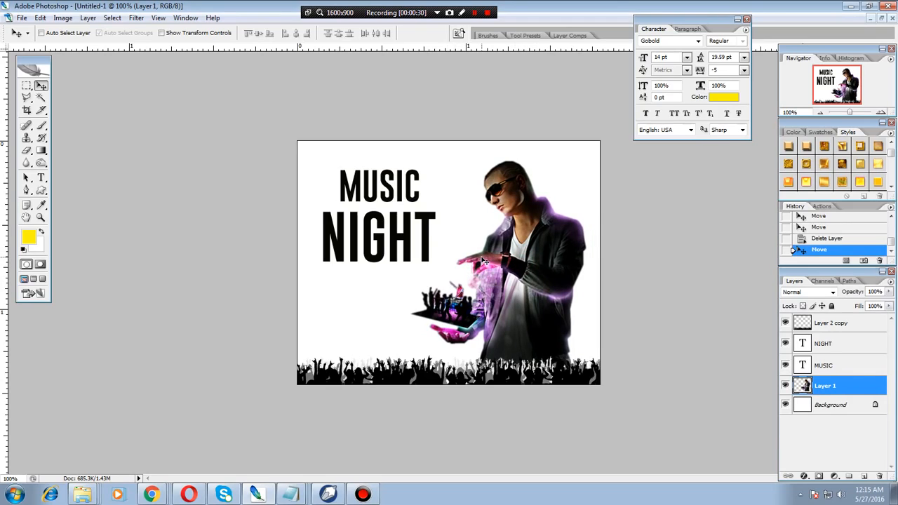
pyautogui.moveTo(508, 266)
pyautogui.mouseDown()
pyautogui.moveTo(514, 260)
pyautogui.moveTo(518, 268)
pyautogui.moveTo(493, 268)
pyautogui.moveTo(505, 270)
pyautogui.mouseUp()
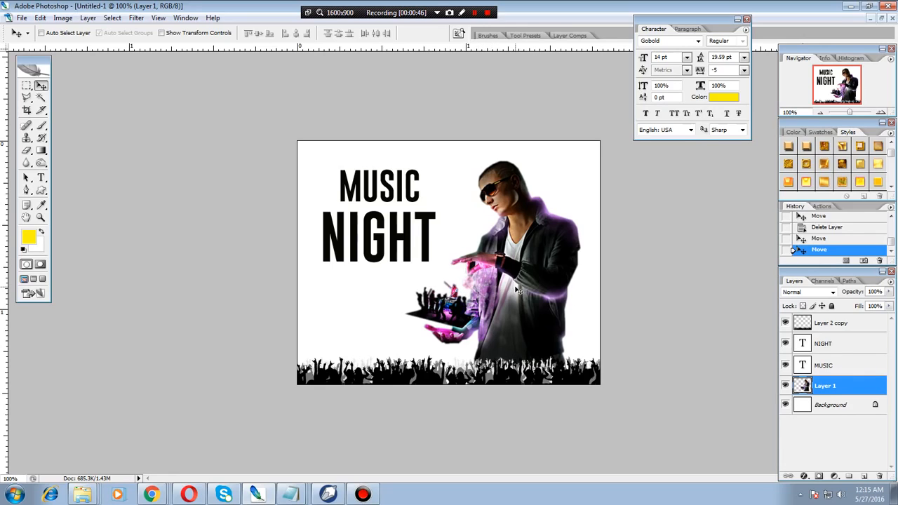
# - Flatten the layered poster into a single layer and undo the flattening
pyautogui.hotkey('alt', 'l')
pyautogui.press('f')
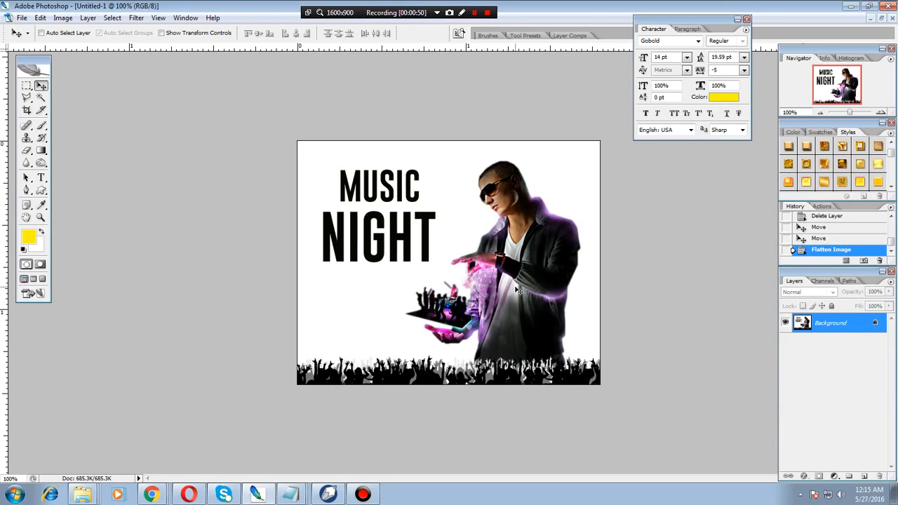
pyautogui.hotkey('ctrl', 'z')
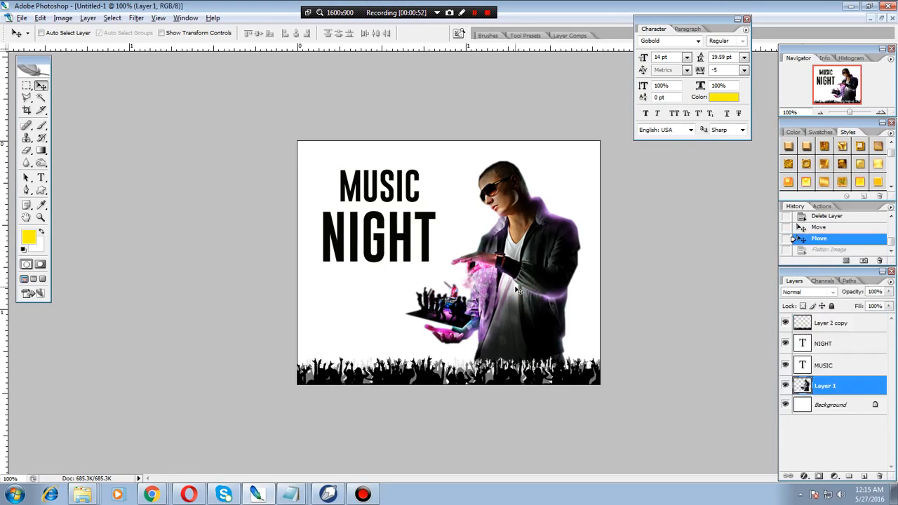
# - Add a new layer directly above Background and fill it with the yellow foreground color
pyautogui.click(848, 404)
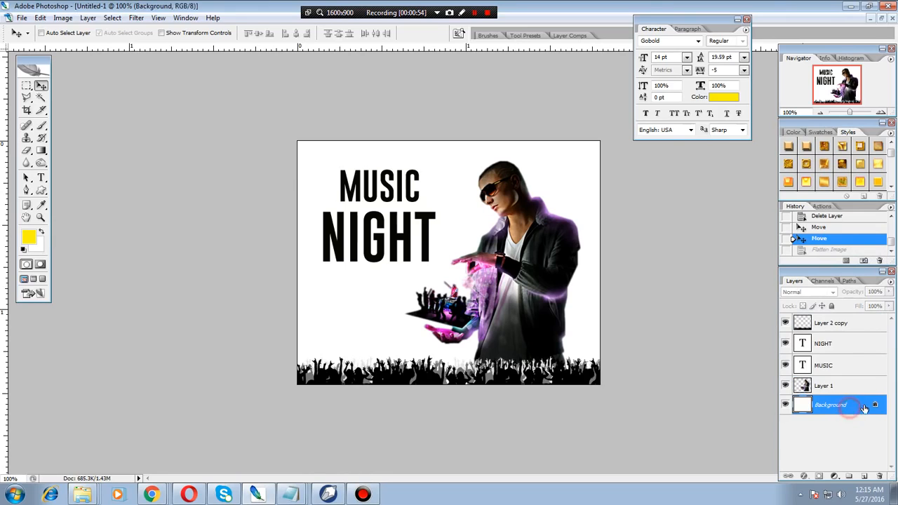
pyautogui.click(863, 477)
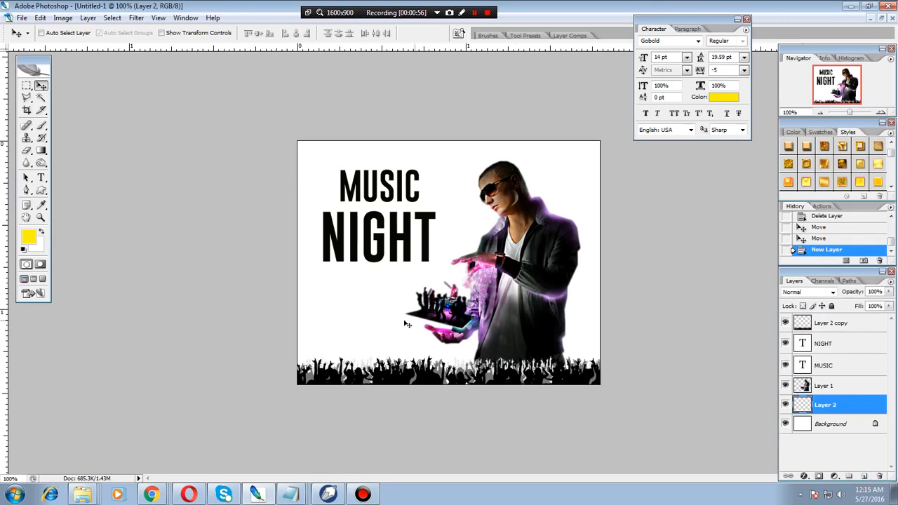
pyautogui.hotkey('alt', 'BackSpace')
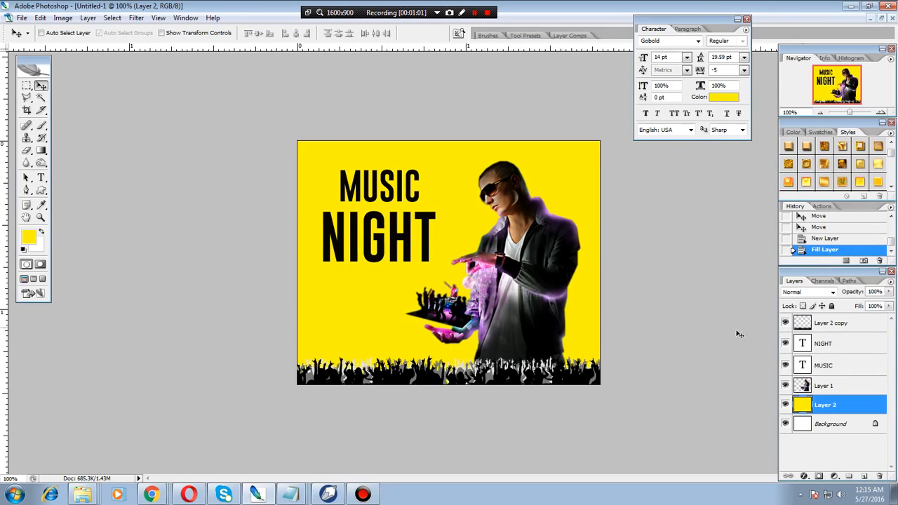
# - Add a Gradient Overlay using the Orange, Yellow, Orange preset to the yellow Layer 2
pyautogui.doubleClick(848, 404)
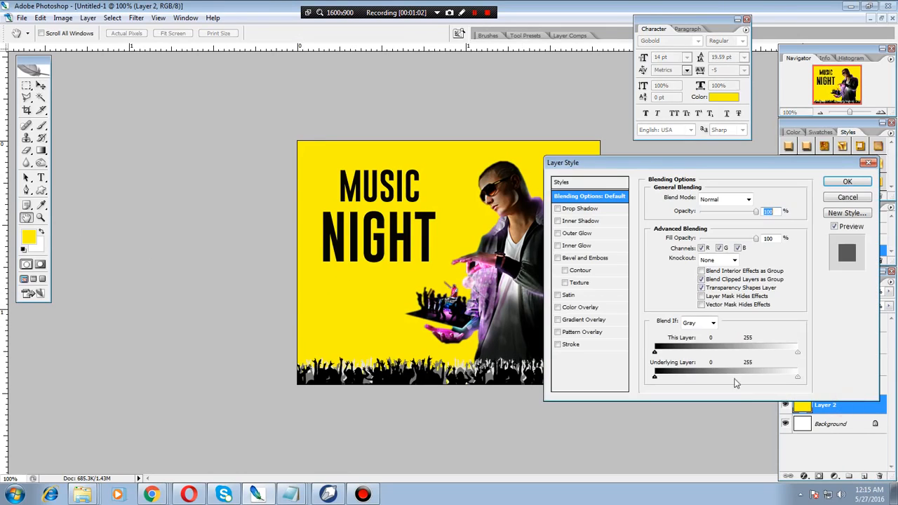
pyautogui.click(615, 319)
pyautogui.click(725, 223)
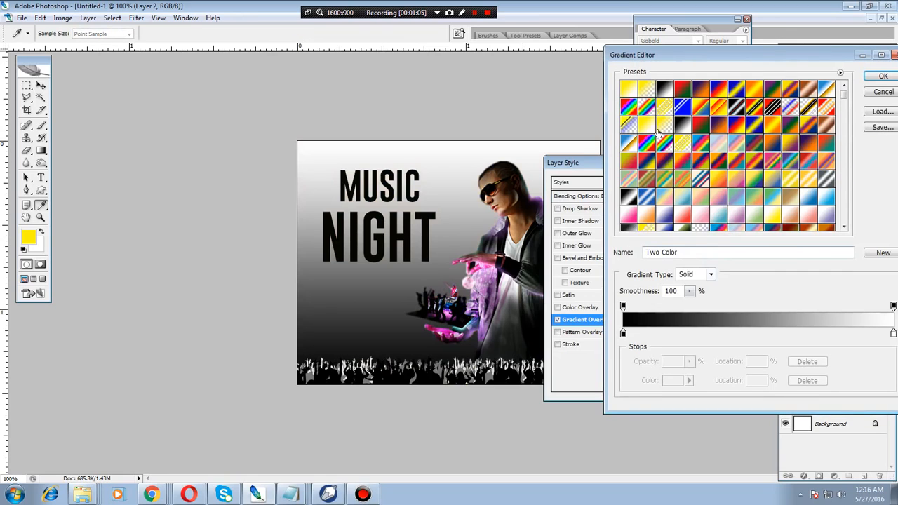
pyautogui.click(755, 89)
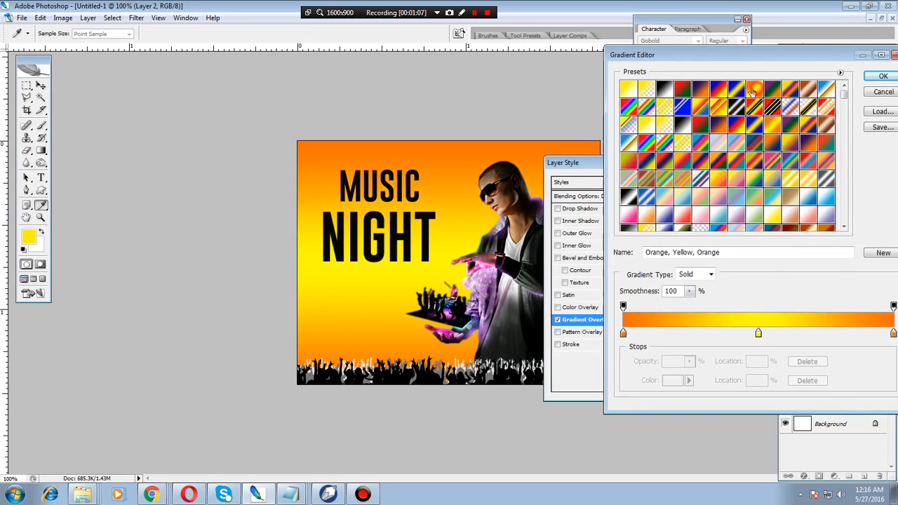
pyautogui.click(882, 76)
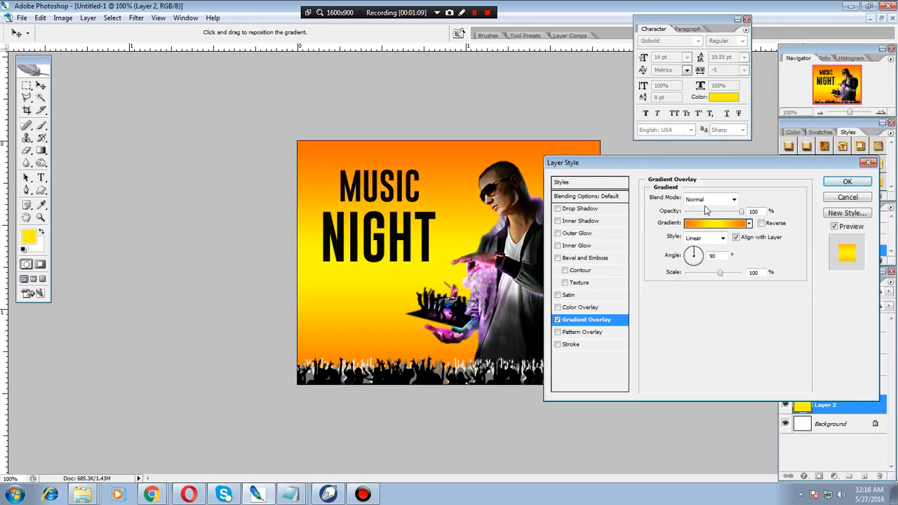
pyautogui.click(849, 181)
# - Flatten the poster and save it as a maximum-quality JPEG named jpg in New folder (7), created on the desktop
pyautogui.hotkey('alt', 'l')
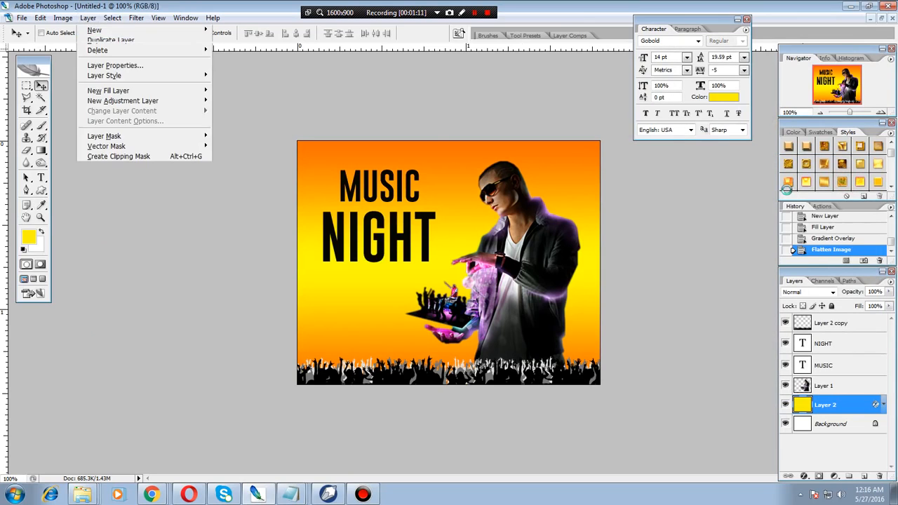
pyautogui.press('f')
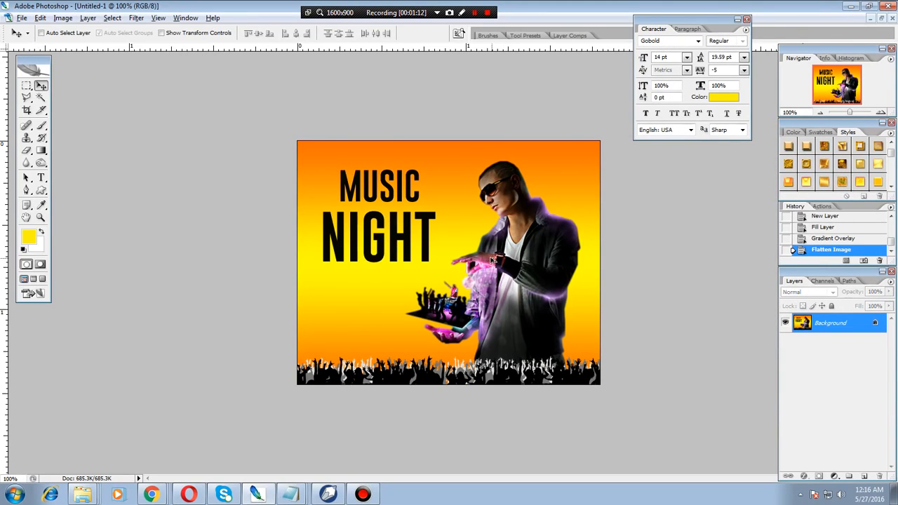
pyautogui.hotkey('alt', 'f')
pyautogui.press('a')
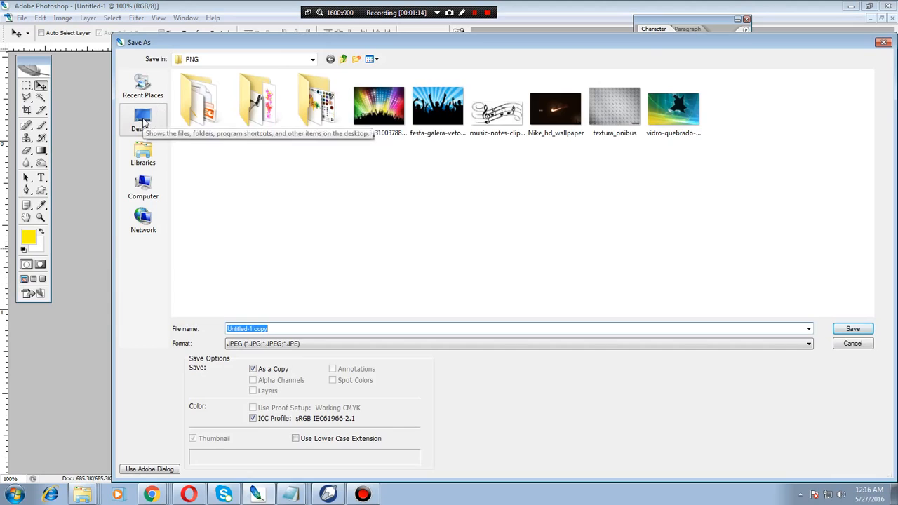
pyautogui.click(144, 120)
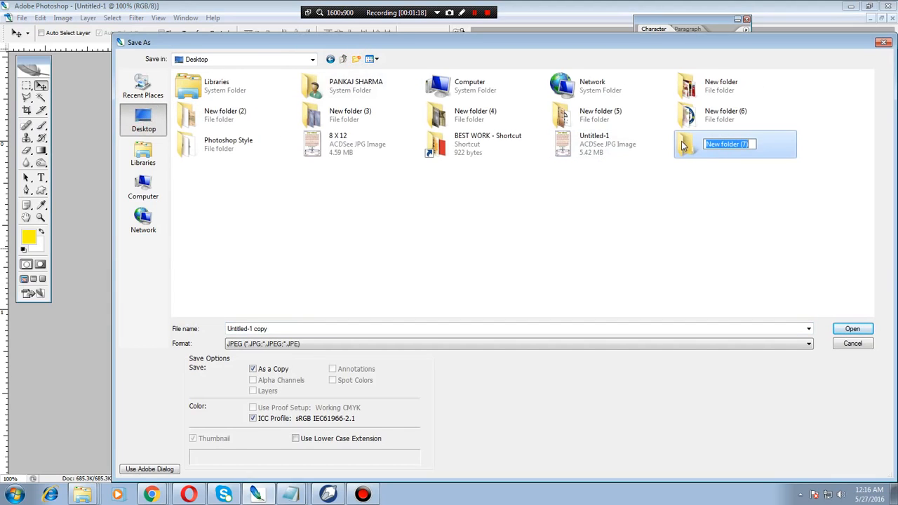
pyautogui.click(683, 143)
pyautogui.doubleClick(682, 144)
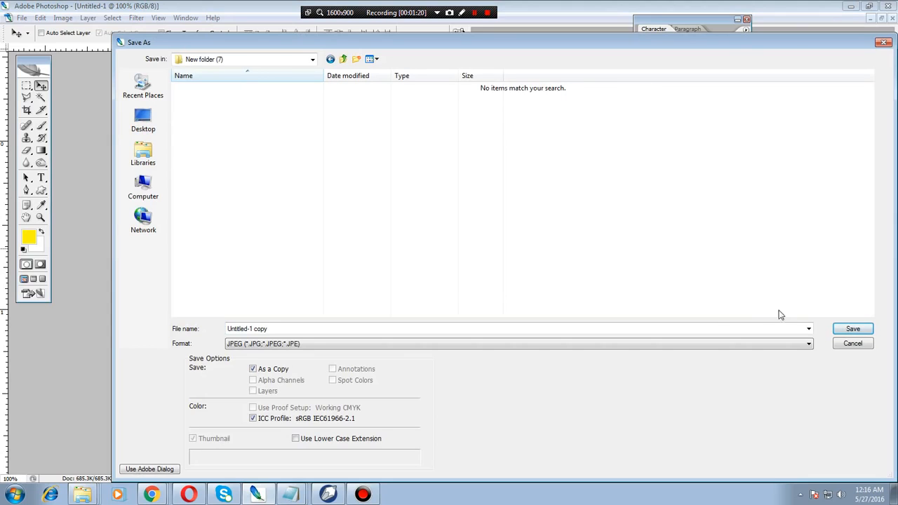
pyautogui.click(323, 328)
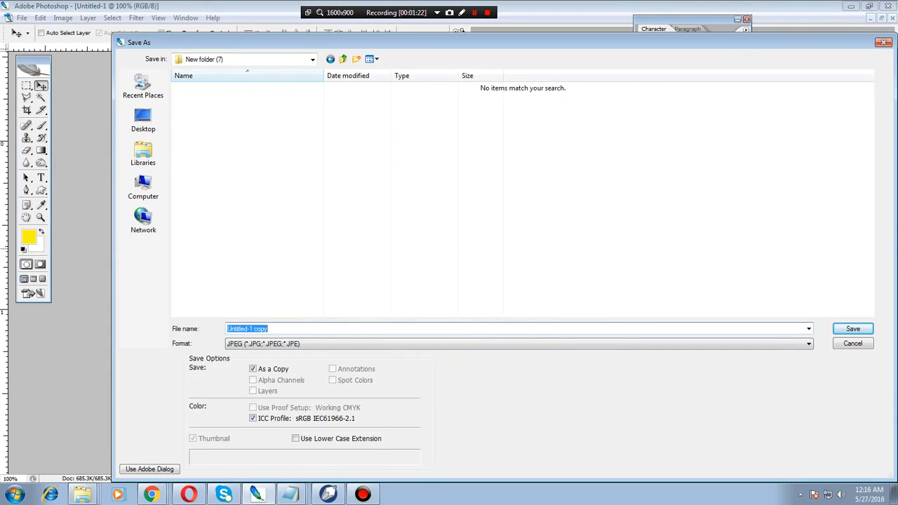
pyautogui.write('ps')
pyautogui.click(853, 328)
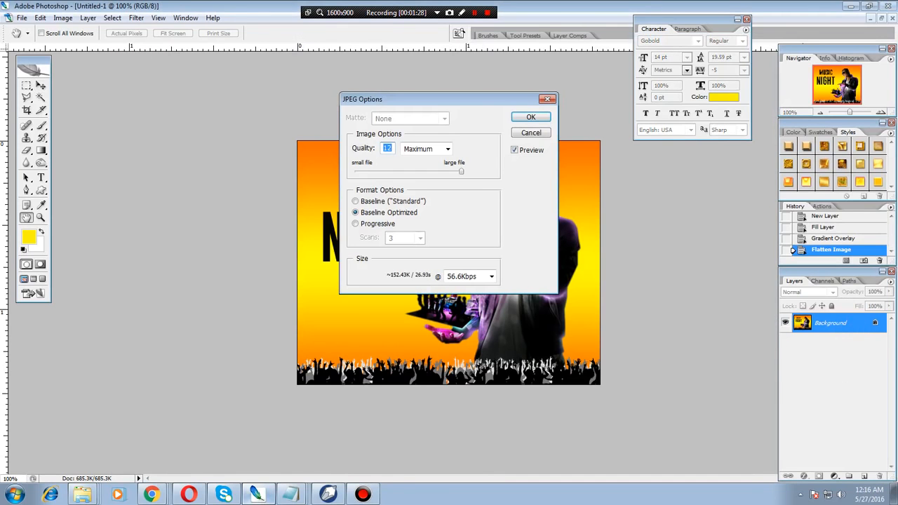
pyautogui.click(531, 117)
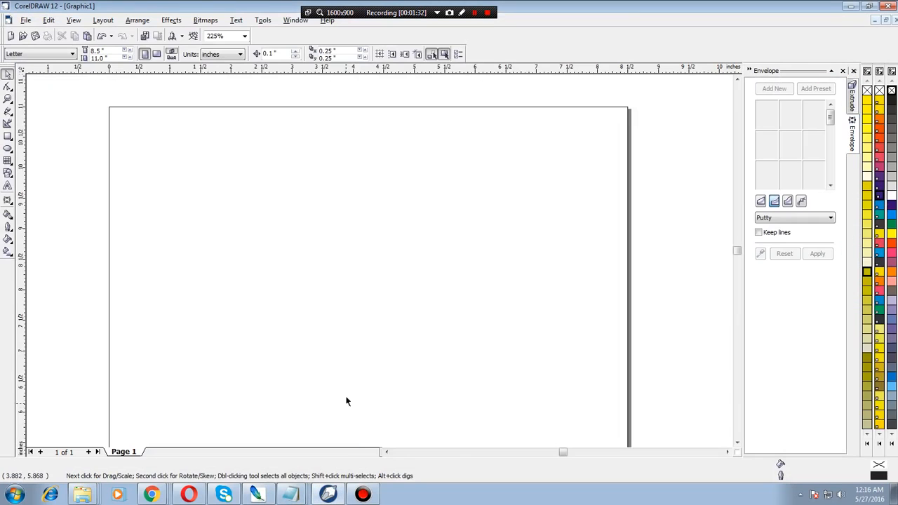
# - Switch to CorelDRAW and start importing an image, browsing to the desktop
pyautogui.click(329, 282)
pyautogui.click(26, 20)
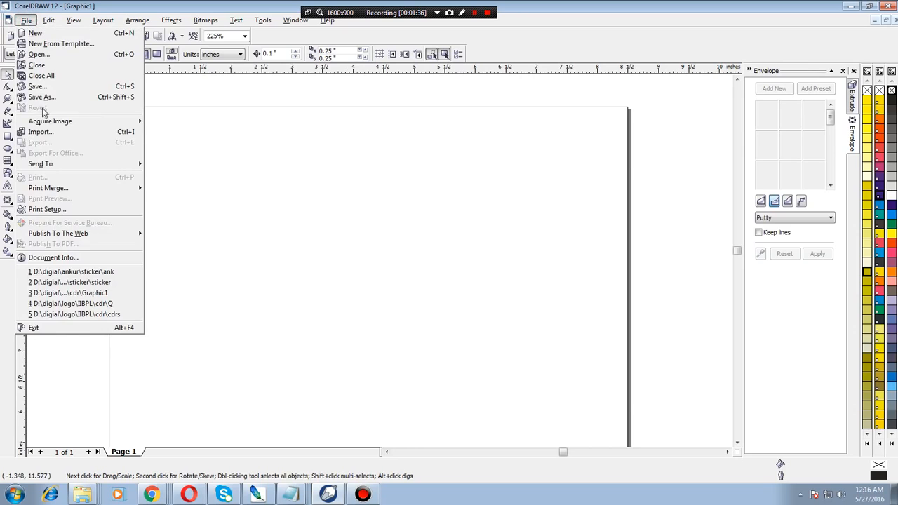
pyautogui.click(44, 133)
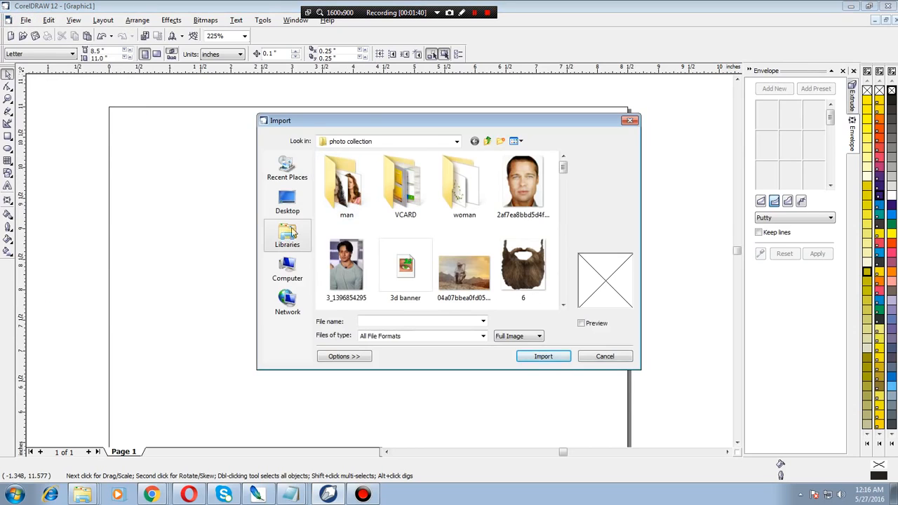
pyautogui.click(287, 204)
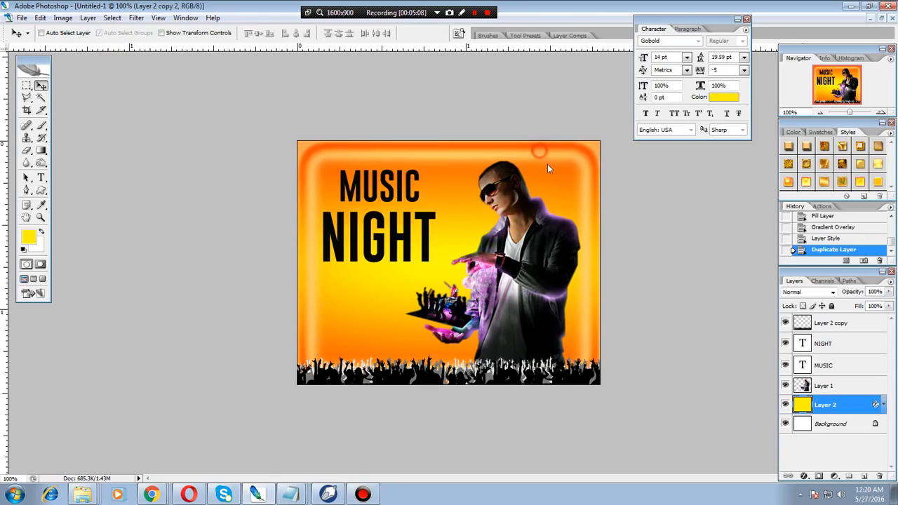
# - In Photoshop, duplicate Layer 2 and merge the copy with the original into a single background layer
pyautogui.hotkey('ctrl', 'j')
pyautogui.keyDown('shift'); pyautogui.click(841, 426); pyautogui.keyUp('shift')
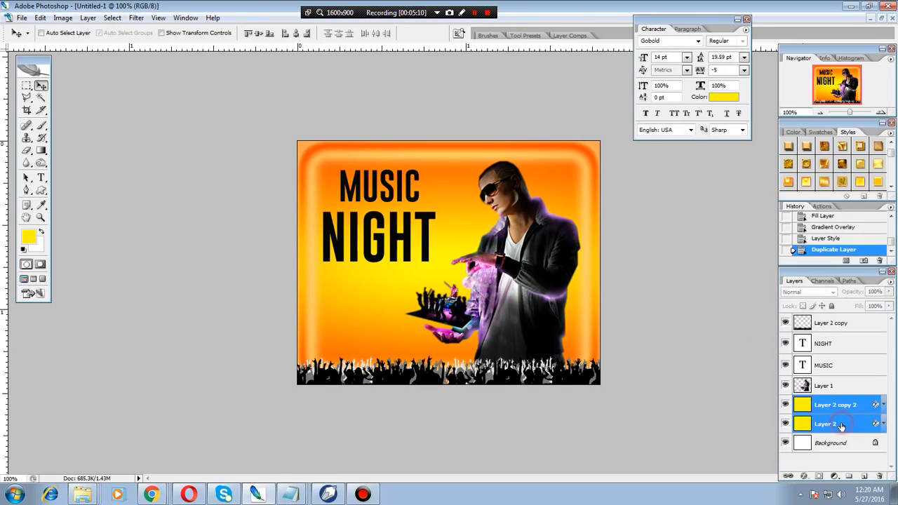
pyautogui.hotkey('ctrl', 'e')
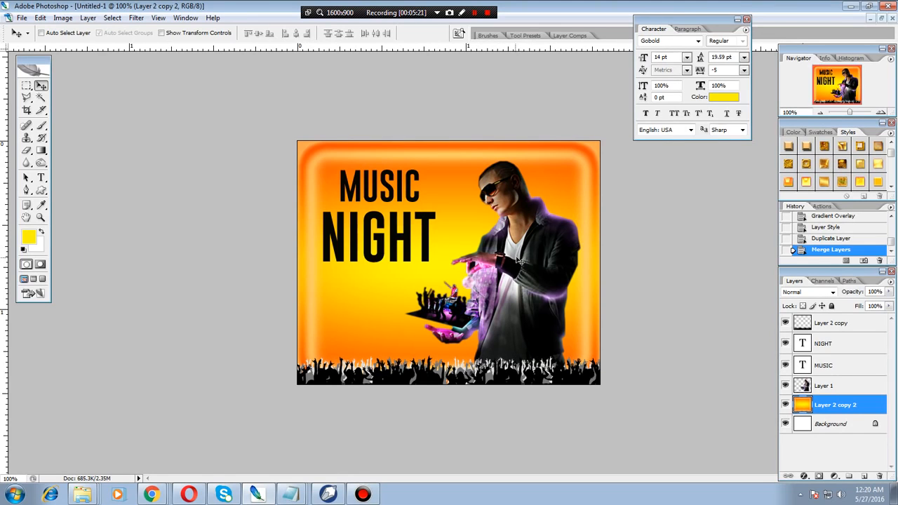
# - Save the layered poster as psd3 in Photoshop PSD format in New folder (7), with Maximize compatibility on
pyautogui.hotkey('ctrl', 'shift', 's')
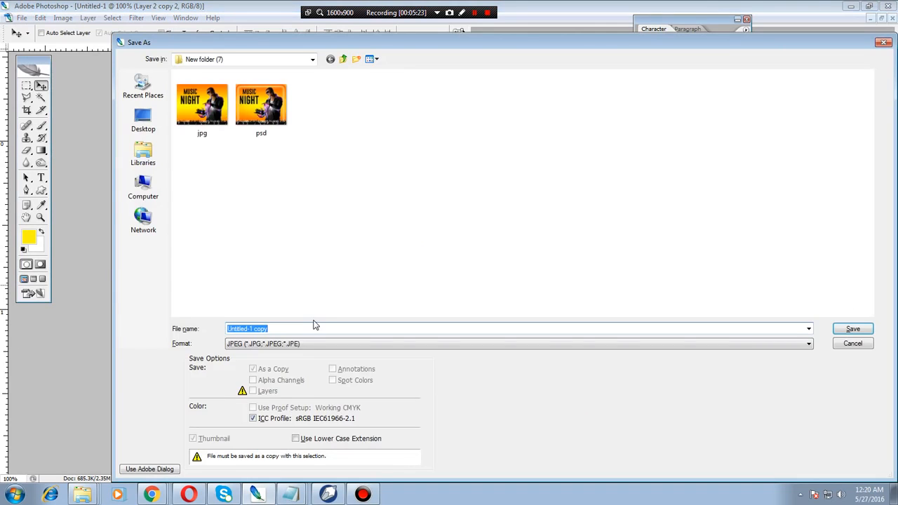
pyautogui.write('psd')
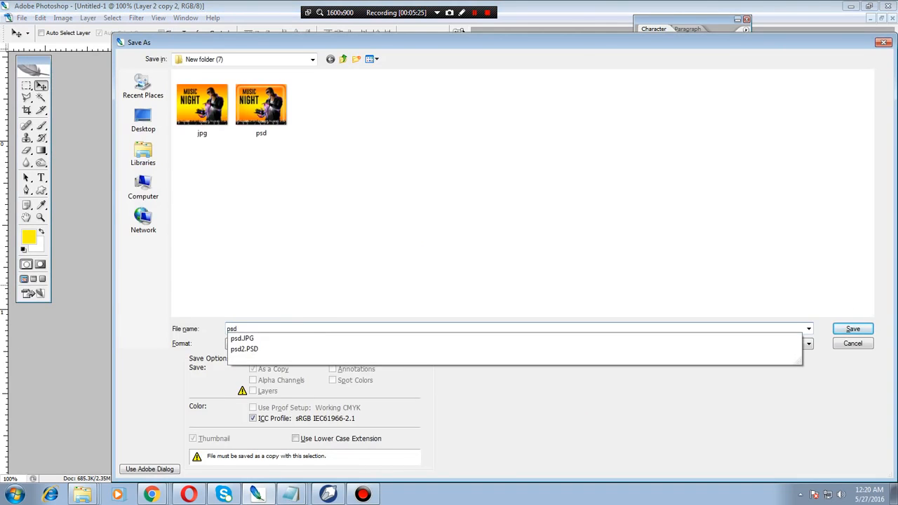
pyautogui.write('3')
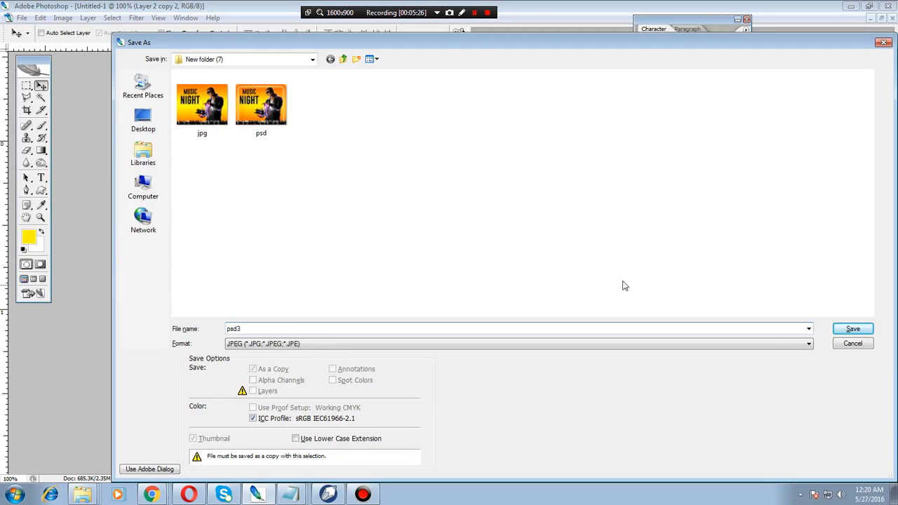
pyautogui.click(809, 344)
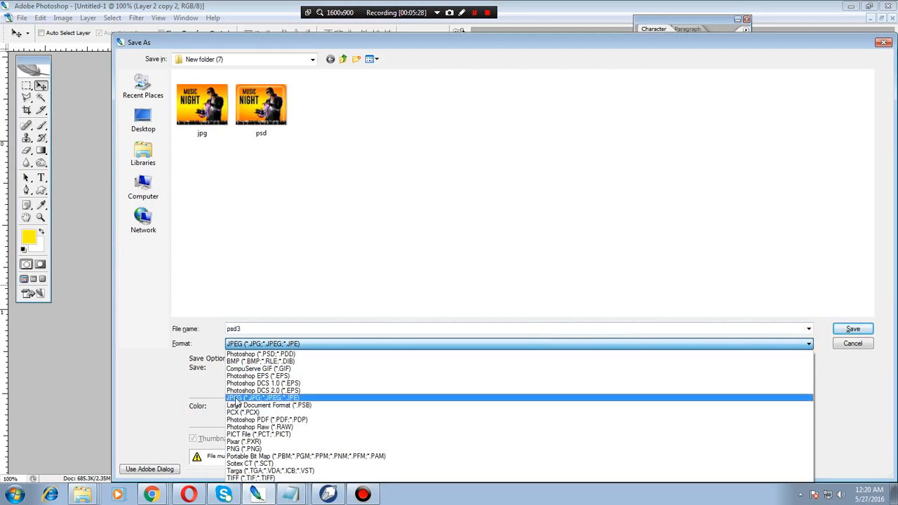
pyautogui.click(259, 354)
pyautogui.click(852, 329)
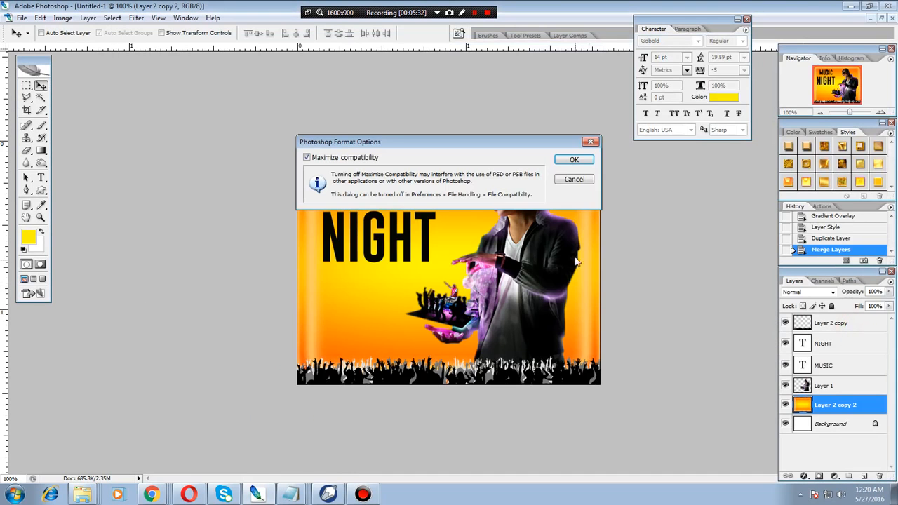
pyautogui.click(574, 159)
# - Switch to CorelDRAW and import the psd3 poster onto the page
pyautogui.hotkey('alt', 'Tab')
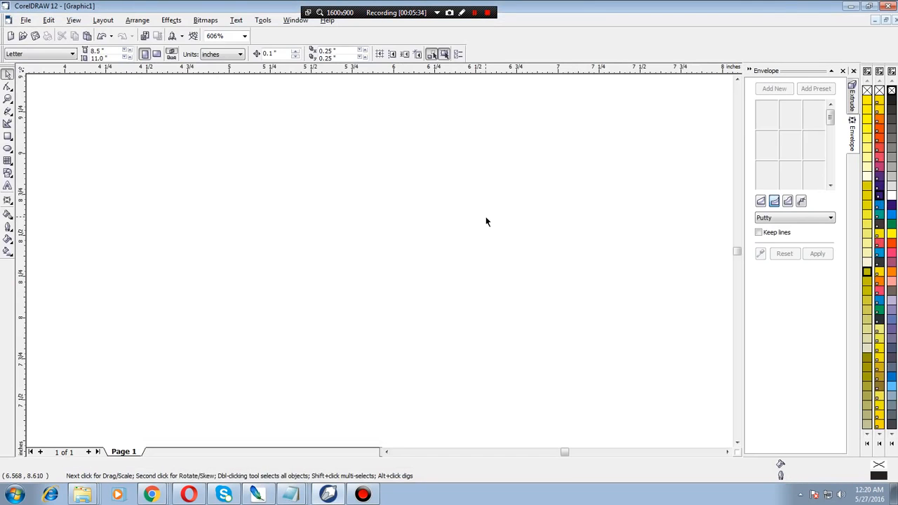
pyautogui.hotkey('ctrl', 'i')
pyautogui.doubleClick(523, 184)
pyautogui.click(348, 168)
pyautogui.click(661, 173)
pyautogui.click(609, 195)
pyautogui.click(419, 135)
pyautogui.click(488, 196)
pyautogui.click(674, 265)
pyautogui.click(641, 271)
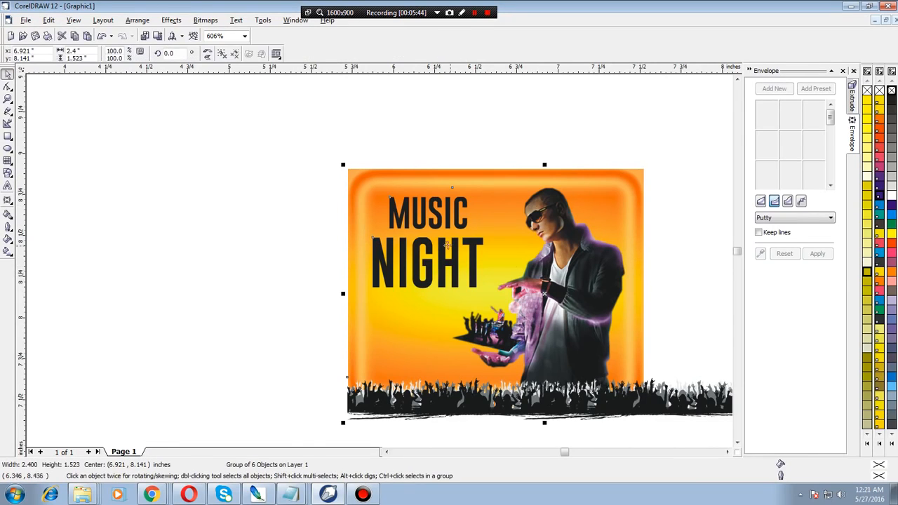
# - Move the imported poster group about 3 inches to the left on the page
pyautogui.press('F3')
pyautogui.moveTo(416, 204); pyautogui.dragTo(627, 351)
pyautogui.moveTo(574, 321); pyautogui.dragTo(391, 298)
pyautogui.click(537, 278)
pyautogui.press('z')
pyautogui.moveTo(253, 186); pyautogui.dragTo(443, 326)
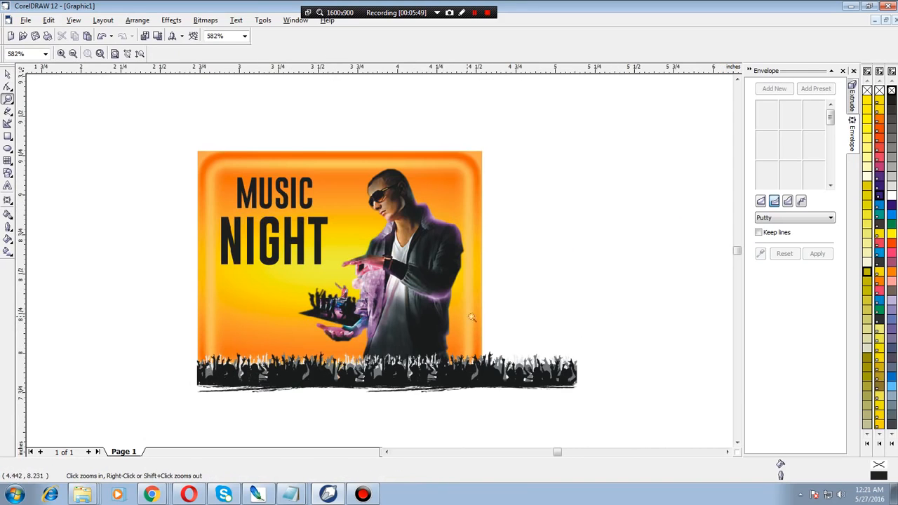
# - Ungroup the imported poster into its separate objects and clear the selection
pyautogui.click(7, 73)
pyautogui.click(280, 169)
pyautogui.click(137, 19)
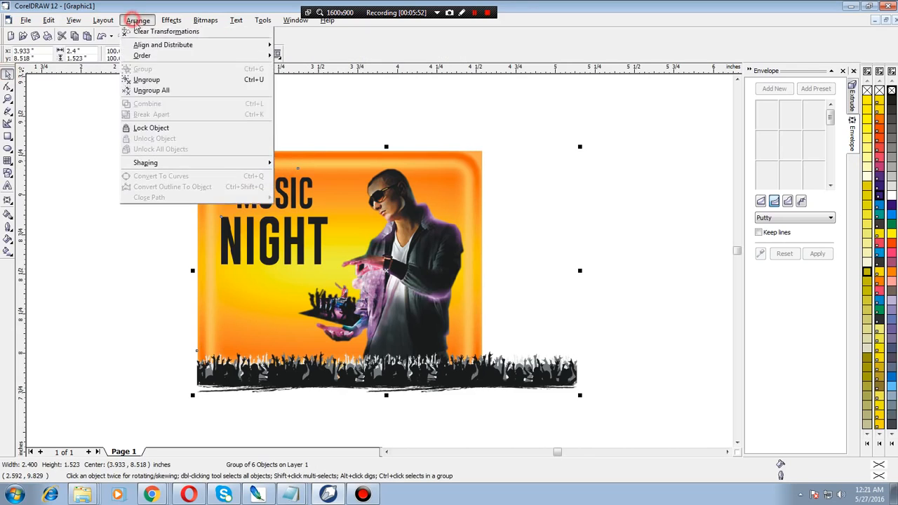
pyautogui.click(143, 106)
pyautogui.click(515, 130)
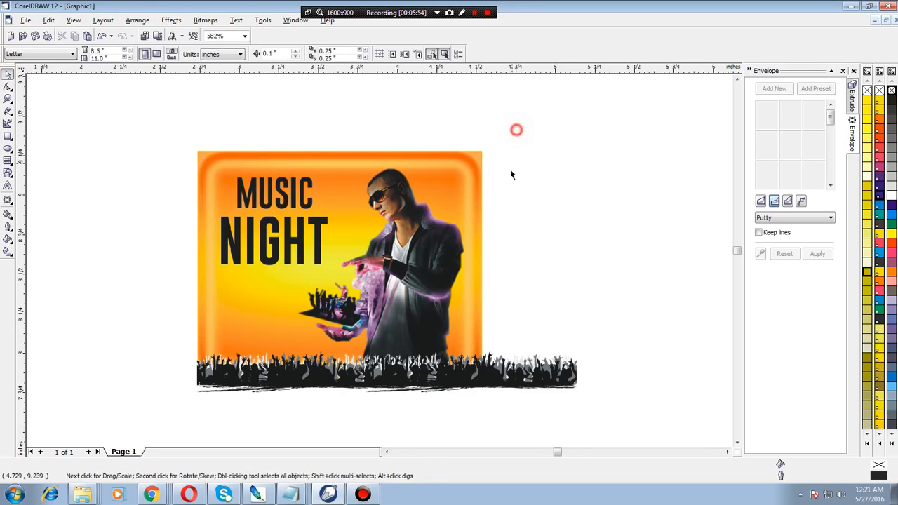
# - Stretch the orange background bitmap horizontally to about 2.4 inches so it spans the whole crowd strip
pyautogui.click(469, 201)
pyautogui.moveTo(485, 265); pyautogui.dragTo(581, 286)
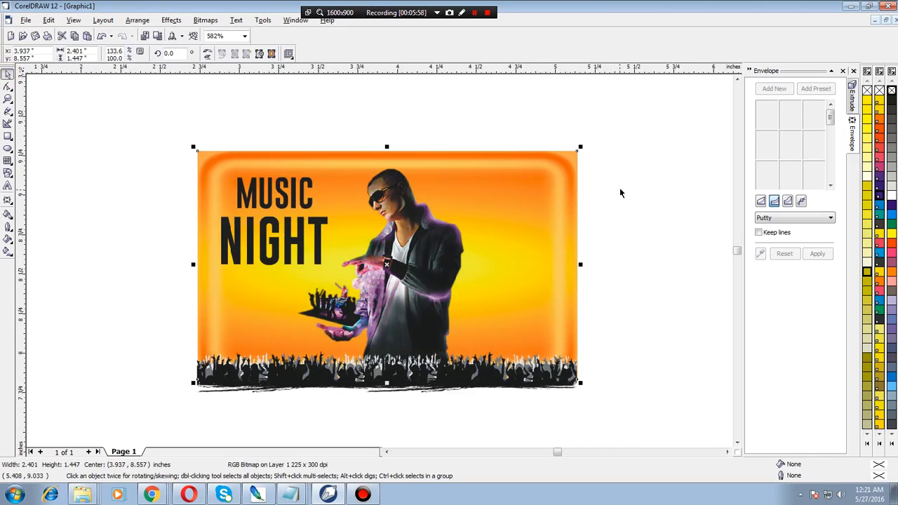
pyautogui.click(617, 183)
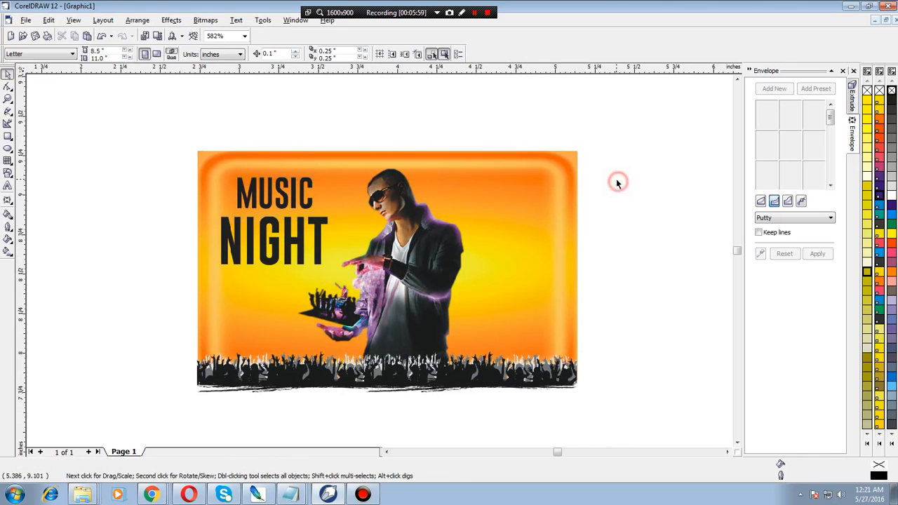
# - Delete the orange background bitmap and draw a rectangle about 2.41 by 1.63 inches around the poster elements
pyautogui.click(489, 202)
pyautogui.press('Delete')
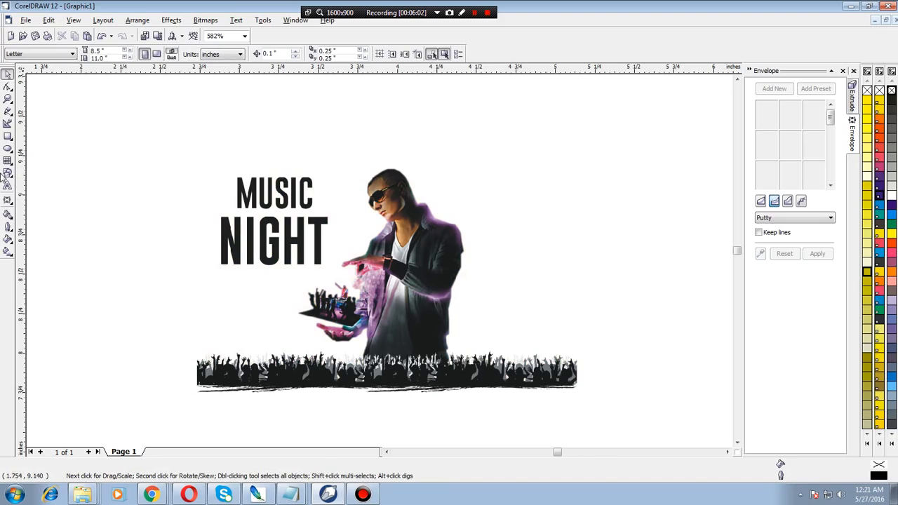
pyautogui.click(8, 136)
pyautogui.moveTo(198, 387); pyautogui.dragTo(577, 129)
# - Give the rectangle a radial fountain fill starting from yellow, with its center offset 18% horizontally and 11% vertically
pyautogui.click(8, 239)
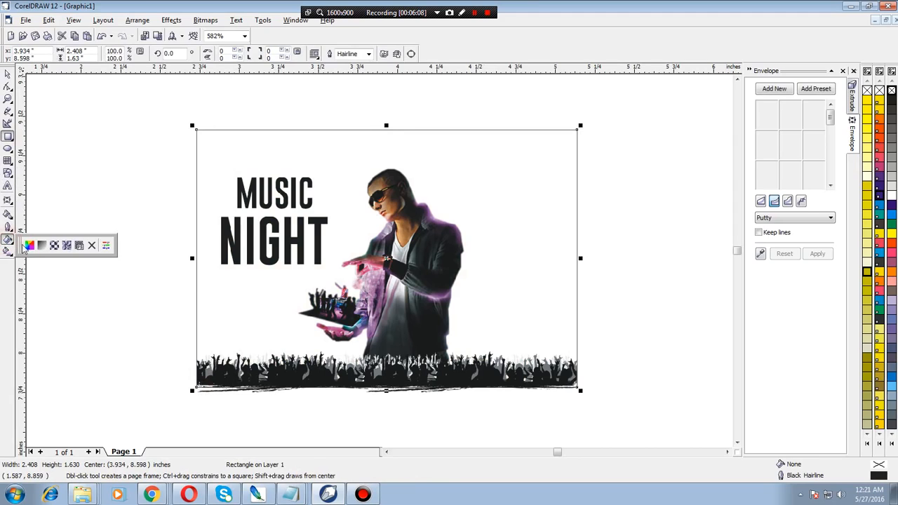
pyautogui.click(41, 244)
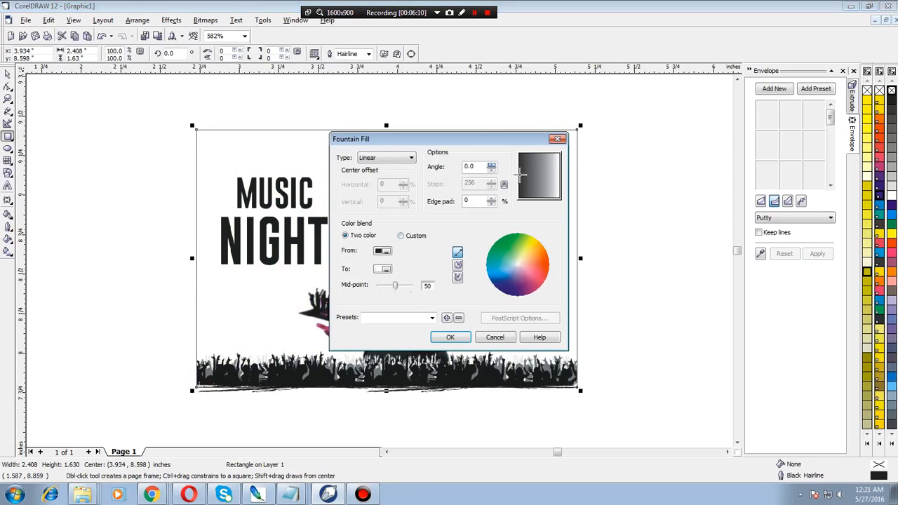
pyautogui.click(411, 158)
pyautogui.click(386, 173)
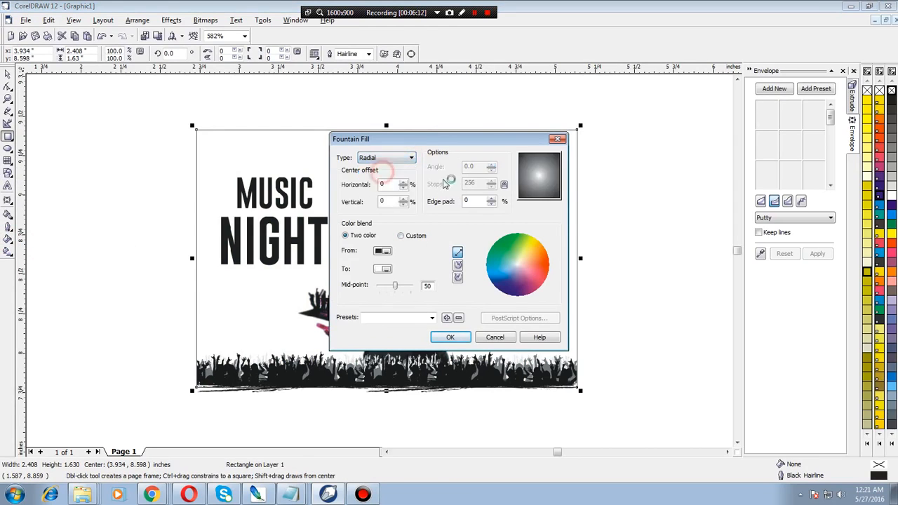
pyautogui.moveTo(538, 175); pyautogui.dragTo(545, 170)
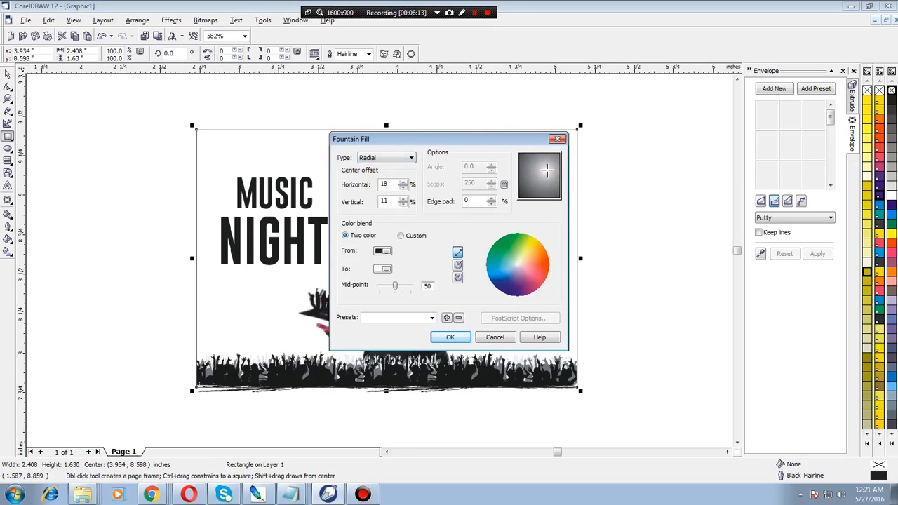
pyautogui.click(382, 253)
pyautogui.click(398, 282)
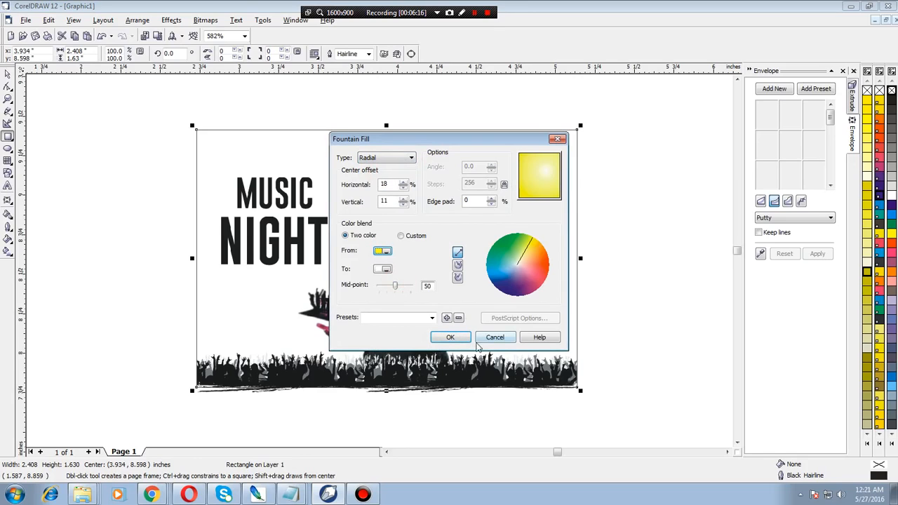
# - Try orange and light yellow as the fill's end color, settle on white and apply the fountain fill
pyautogui.click(383, 270)
pyautogui.click(380, 298)
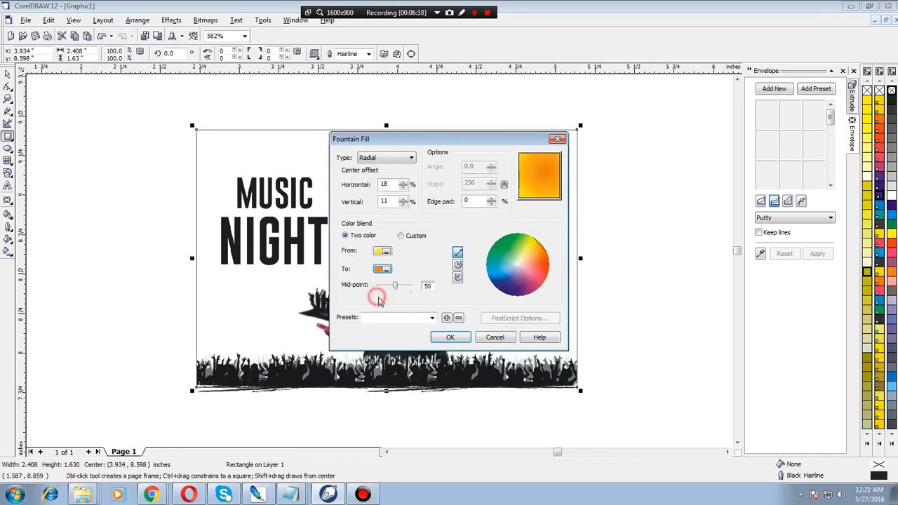
pyautogui.click(382, 269)
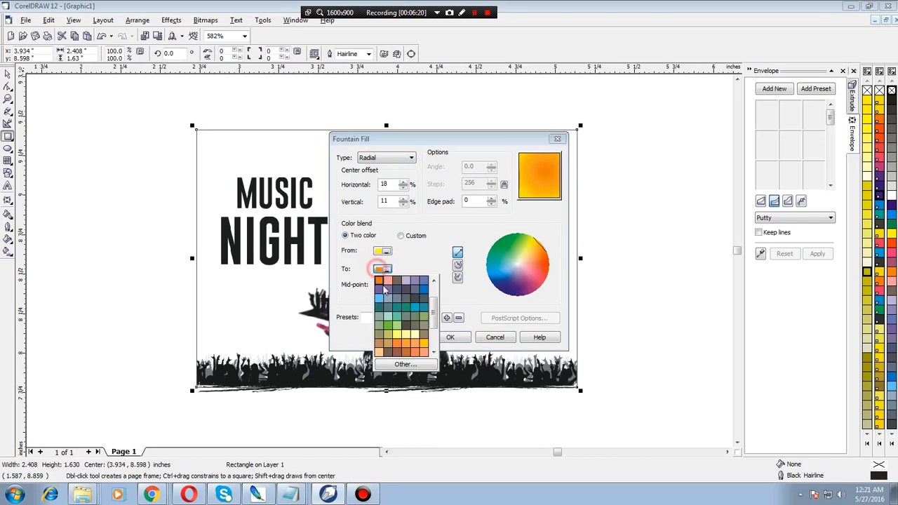
pyautogui.click(397, 334)
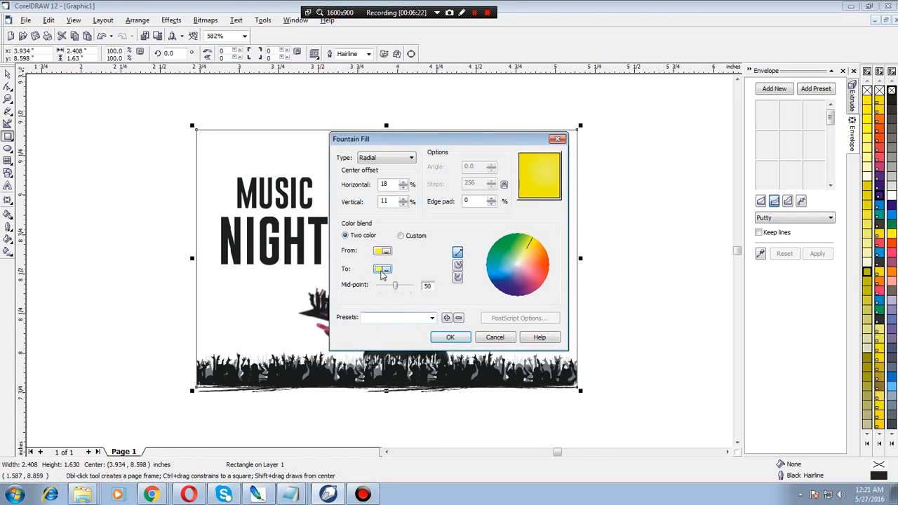
pyautogui.click(382, 270)
pyautogui.scroll(3, 415, 293)
pyautogui.click(416, 289)
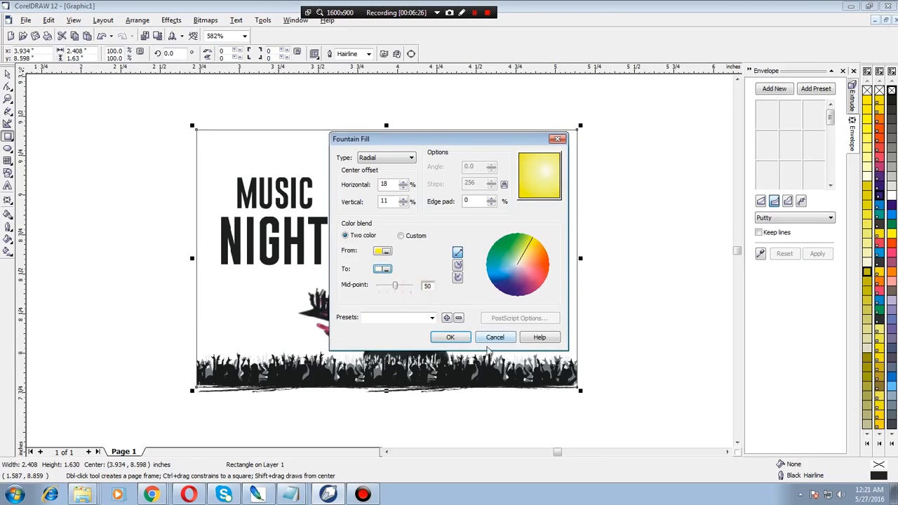
pyautogui.click(451, 336)
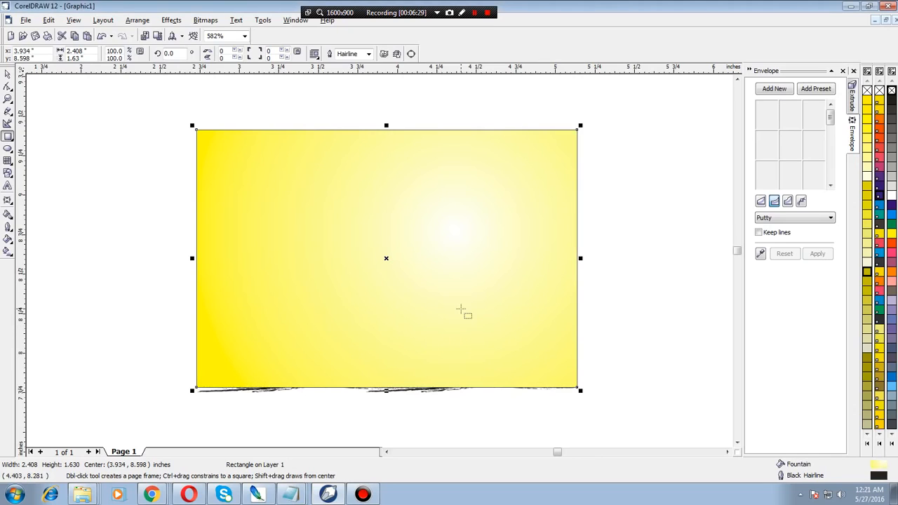
# - Send the gradient rectangle to the back behind all poster elements and clear the selection
pyautogui.click(137, 20)
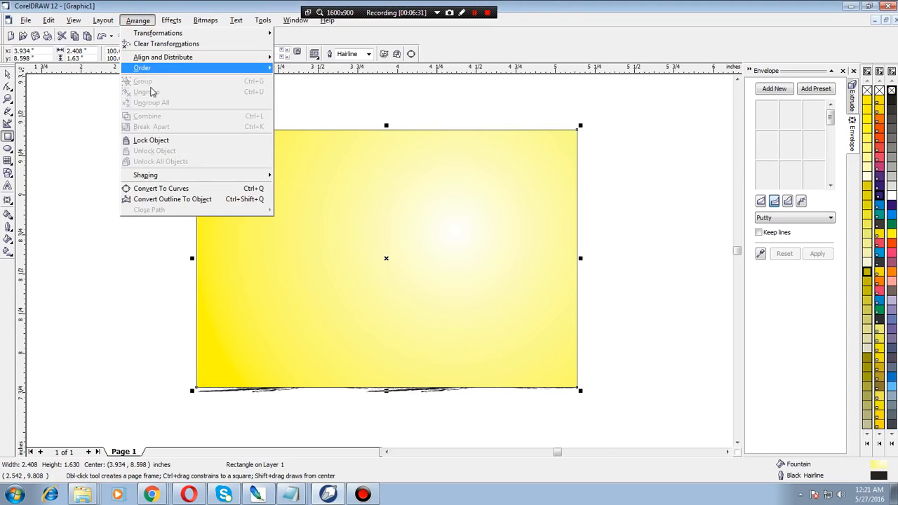
pyautogui.moveTo(157, 69)
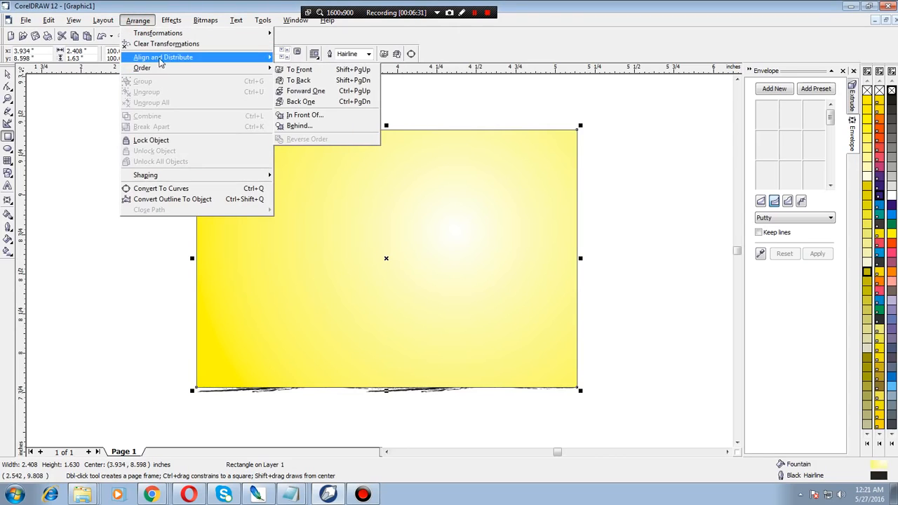
pyautogui.click(309, 101)
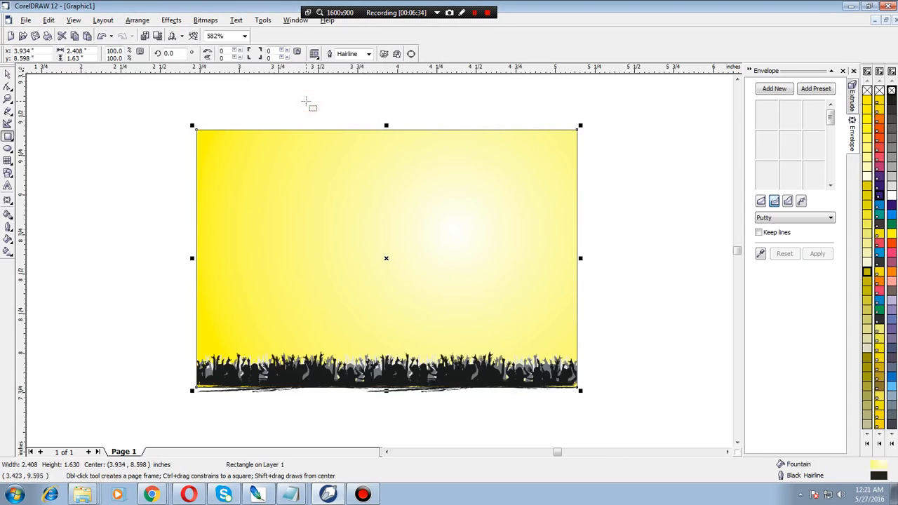
pyautogui.click(136, 20)
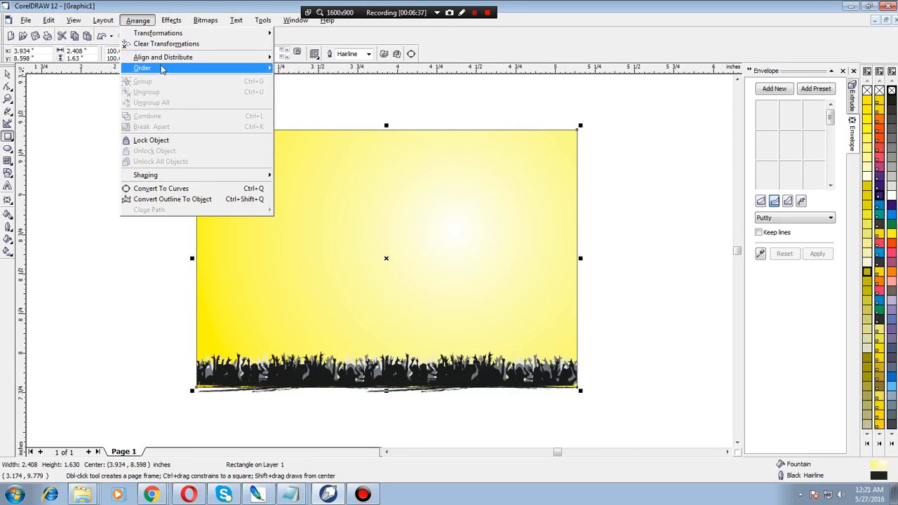
pyautogui.moveTo(161, 68)
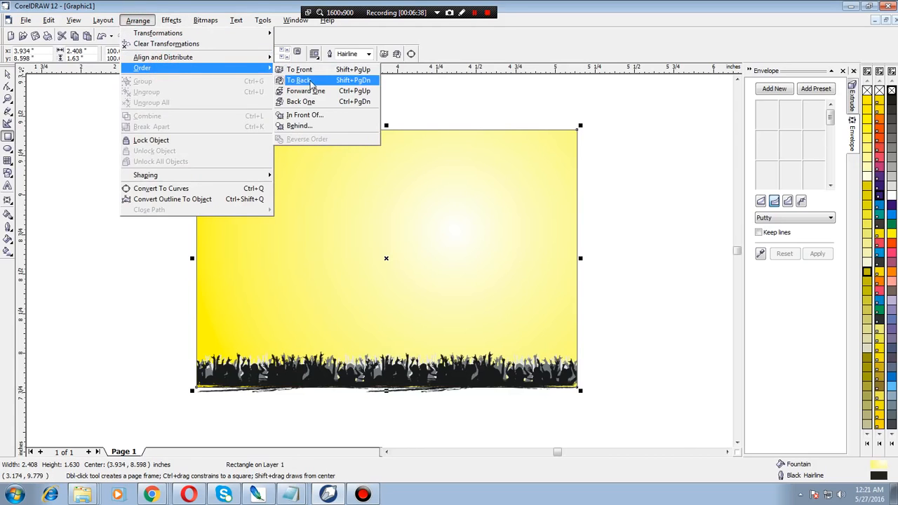
pyautogui.click(311, 80)
pyautogui.click(683, 167)
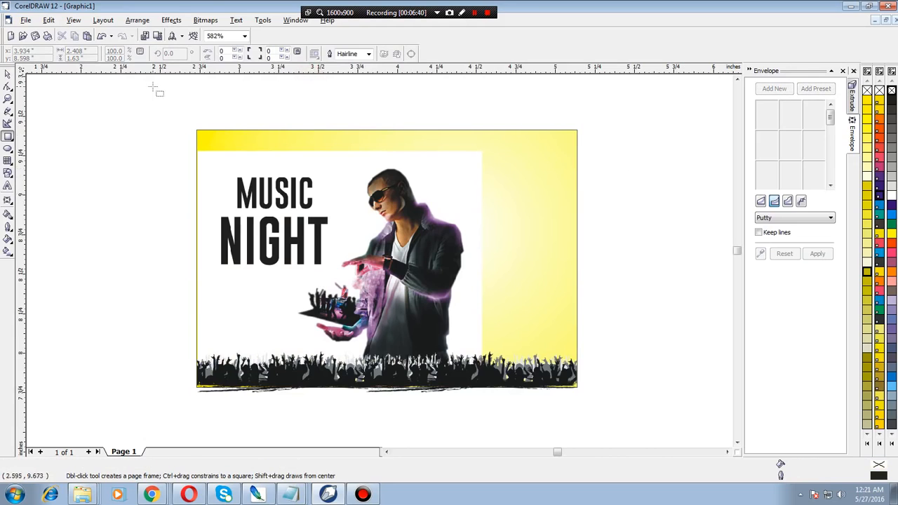
# - Delete the white background bitmap that covers the gradient rectangle behind the poster elements
pyautogui.click(7, 73)
pyautogui.click(84, 94)
pyautogui.click(321, 164)
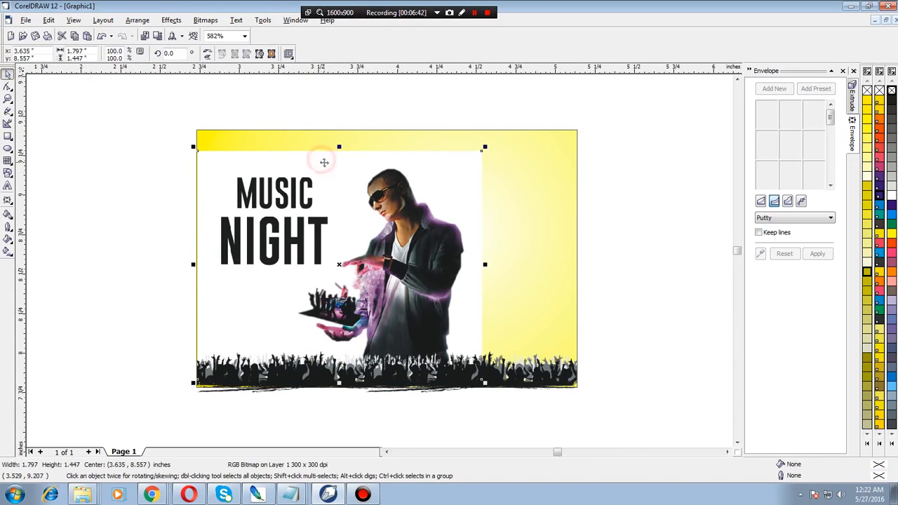
pyautogui.press('Escape')
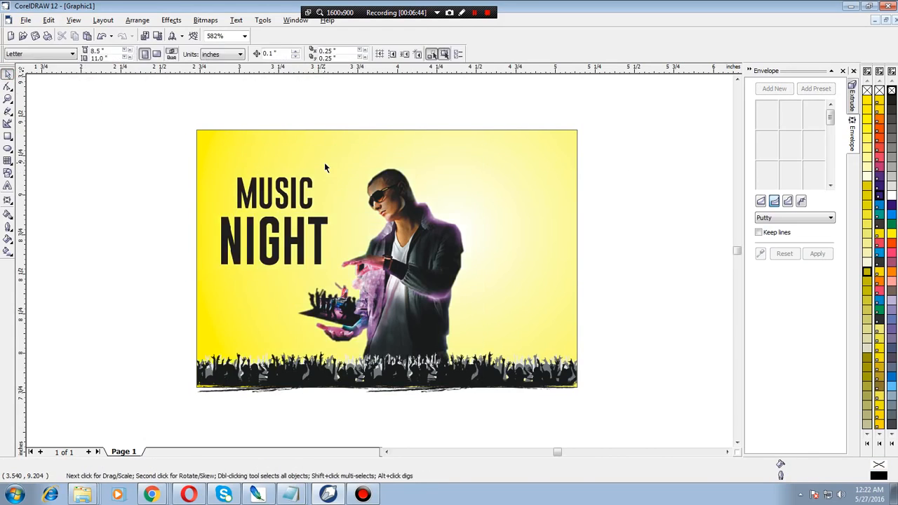
pyautogui.moveTo(415, 255); pyautogui.dragTo(449, 265)
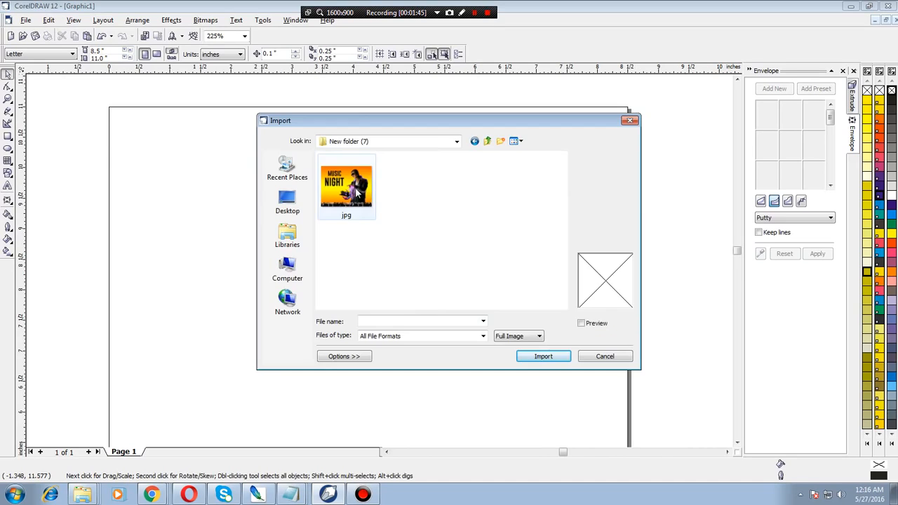
# - Import the poster image jpg from New folder (7) onto the page and move it about 0.4 inch to the left
pyautogui.click(545, 352)
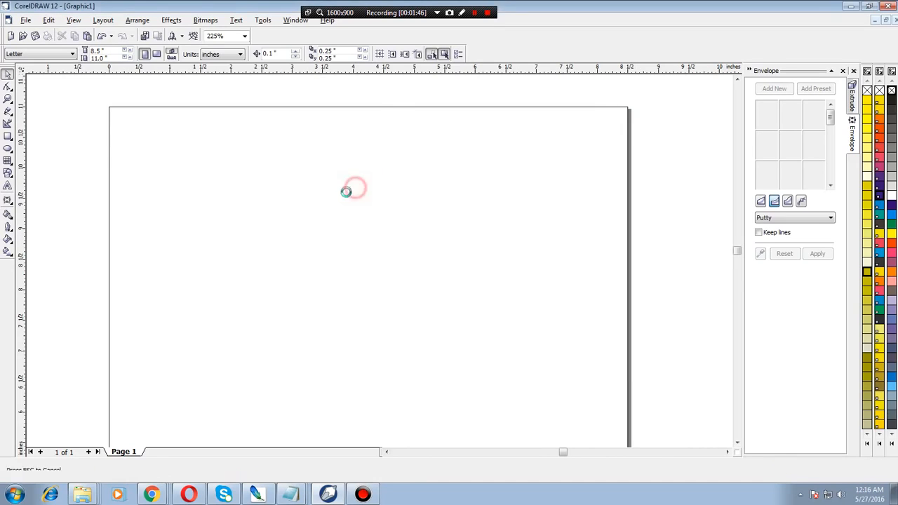
pyautogui.click(298, 194)
pyautogui.press('z')
pyautogui.moveTo(279, 179); pyautogui.dragTo(426, 297)
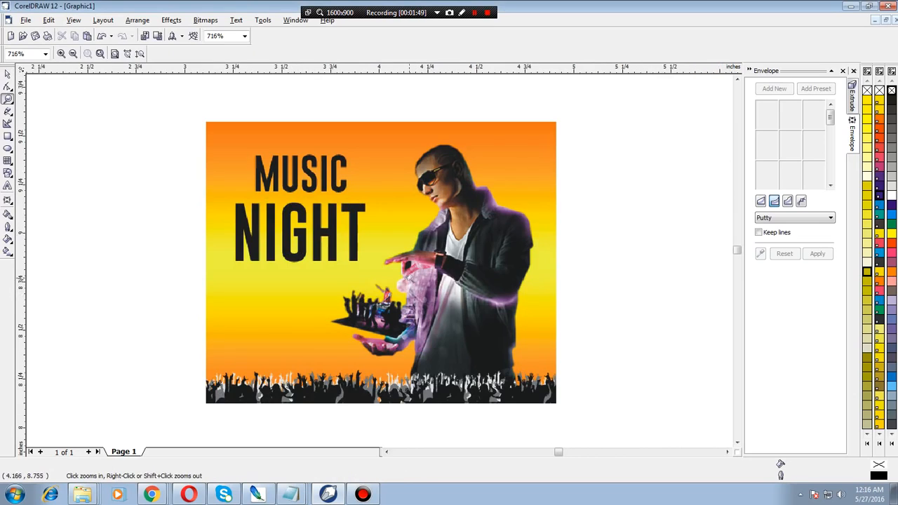
pyautogui.click(7, 73)
pyautogui.moveTo(340, 221); pyautogui.dragTo(309, 229)
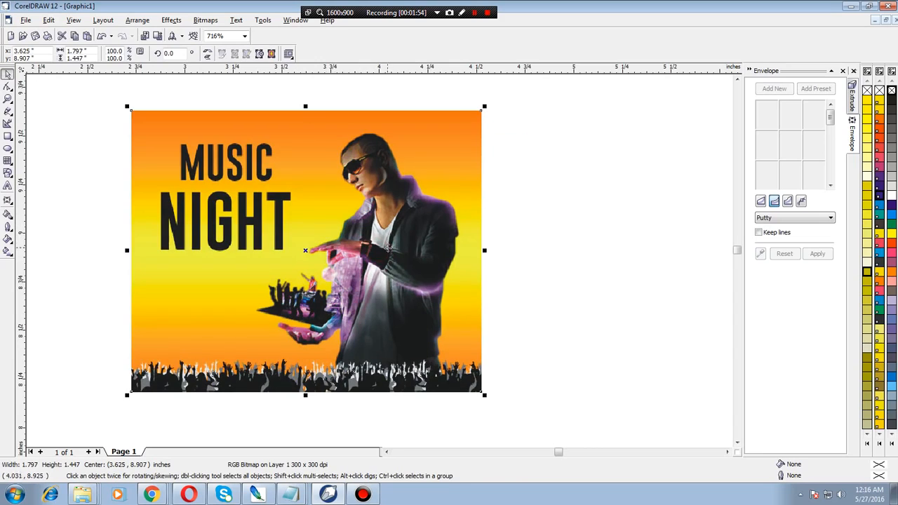
# - Delete the imported flattened poster bitmap from the page
pyautogui.click(582, 216)
pyautogui.click(364, 214)
pyautogui.press('Delete')
# - Switch to Photoshop and undo the flattening of the poster image
pyautogui.hotkey('alt', 'Tab')
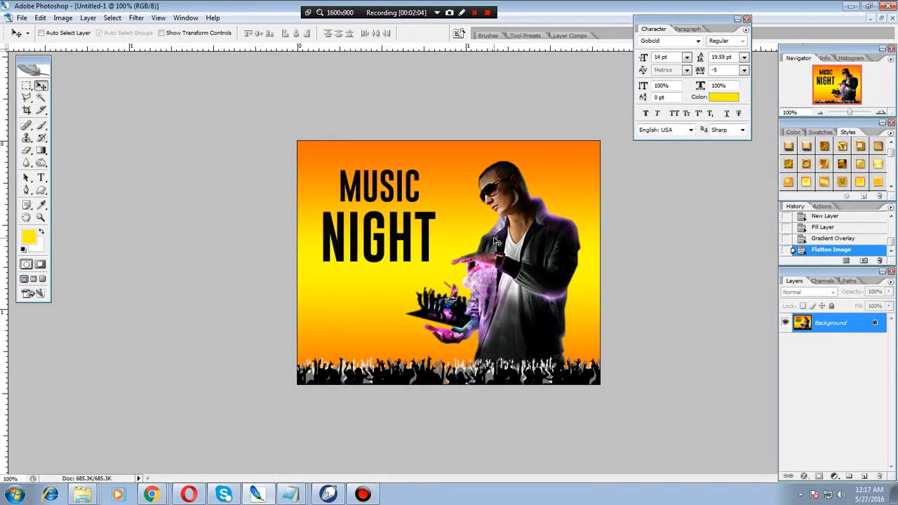
pyautogui.hotkey('ctrl', 'z')
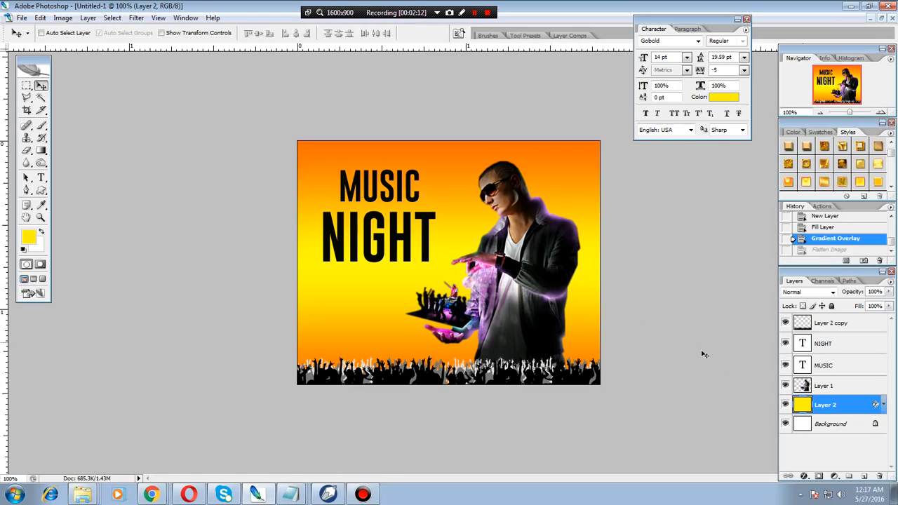
# - Add an inner shadow to Layer 2 with color fb0707, size 250 px and about 48% opacity
pyautogui.doubleClick(852, 401)
pyautogui.click(607, 221)
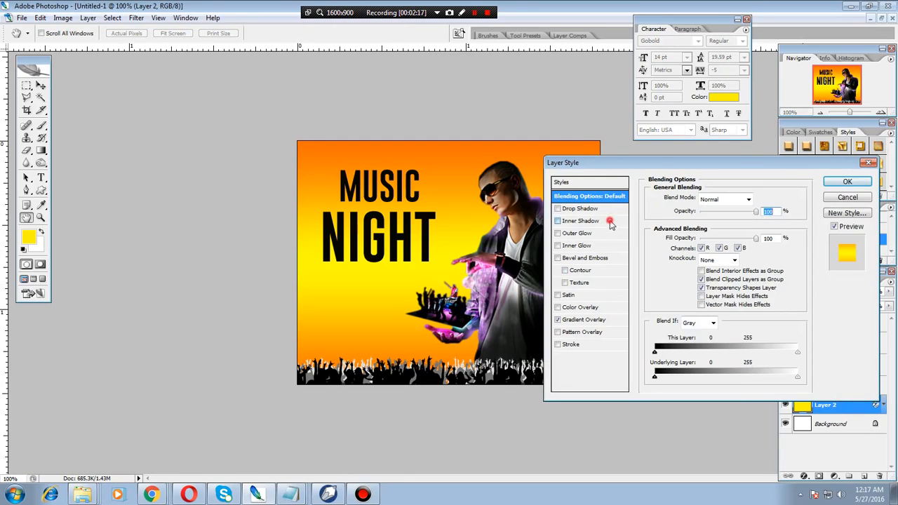
pyautogui.moveTo(687, 271); pyautogui.dragTo(693, 267)
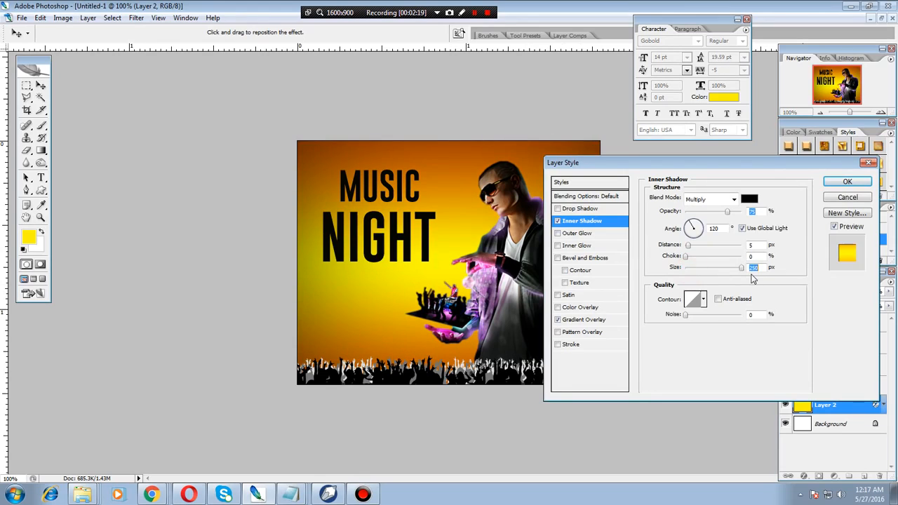
pyautogui.click(749, 199)
pyautogui.click(702, 208)
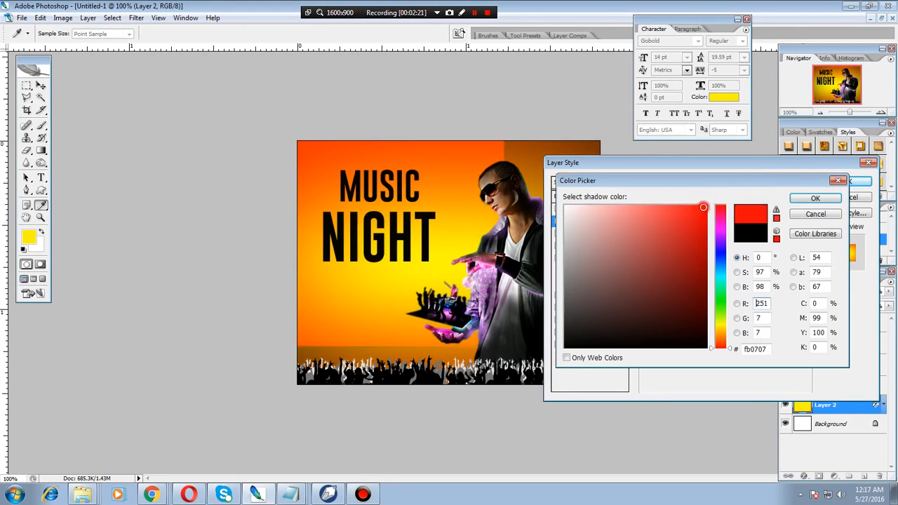
pyautogui.click(816, 198)
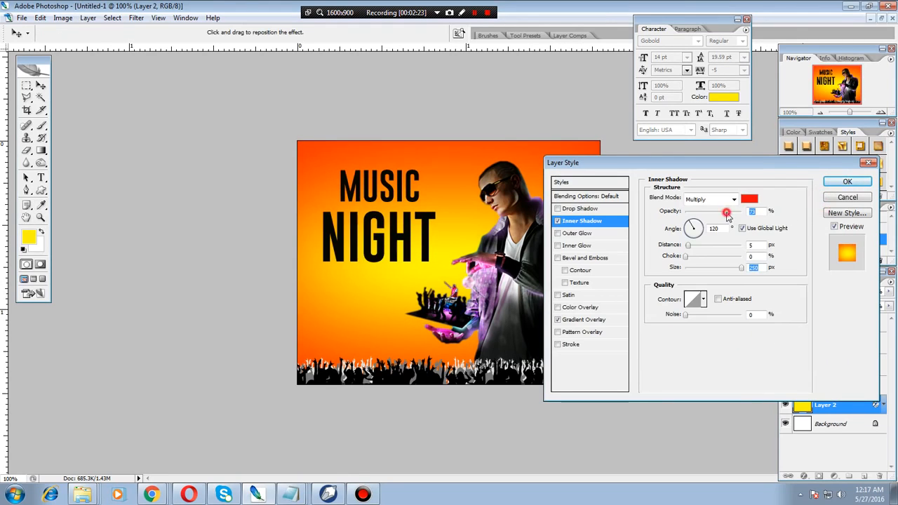
pyautogui.moveTo(726, 211); pyautogui.dragTo(713, 216)
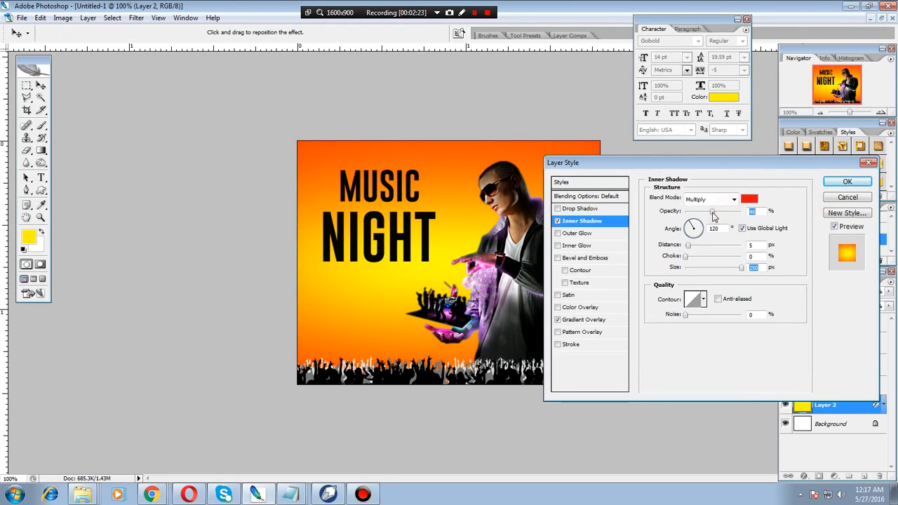
# - Add a Hard Light inner glow to Layer 2 with 100% opacity, 57 px size and a ring-shaped contour, and apply the layer style
pyautogui.click(593, 245)
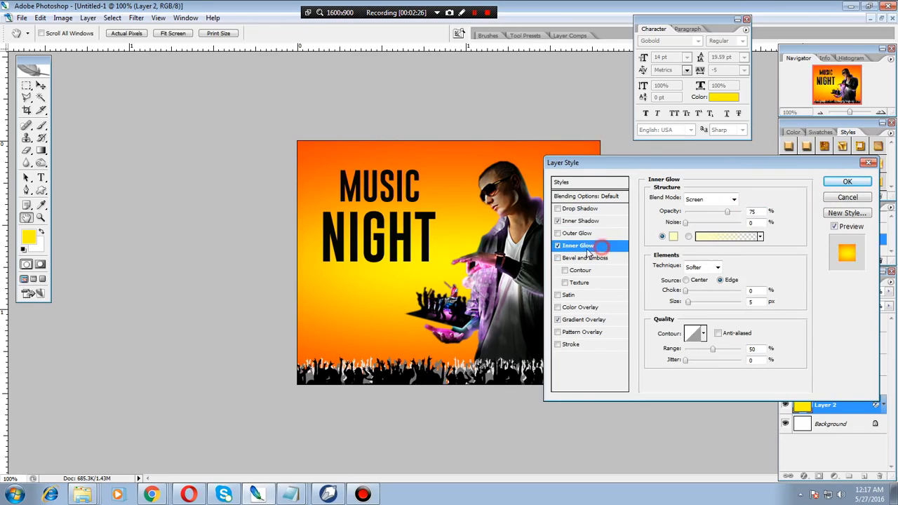
pyautogui.moveTo(688, 302)
pyautogui.mouseDown()
pyautogui.moveTo(710, 302)
pyautogui.moveTo(700, 302)
pyautogui.mouseUp()
pyautogui.moveTo(727, 212); pyautogui.dragTo(744, 211)
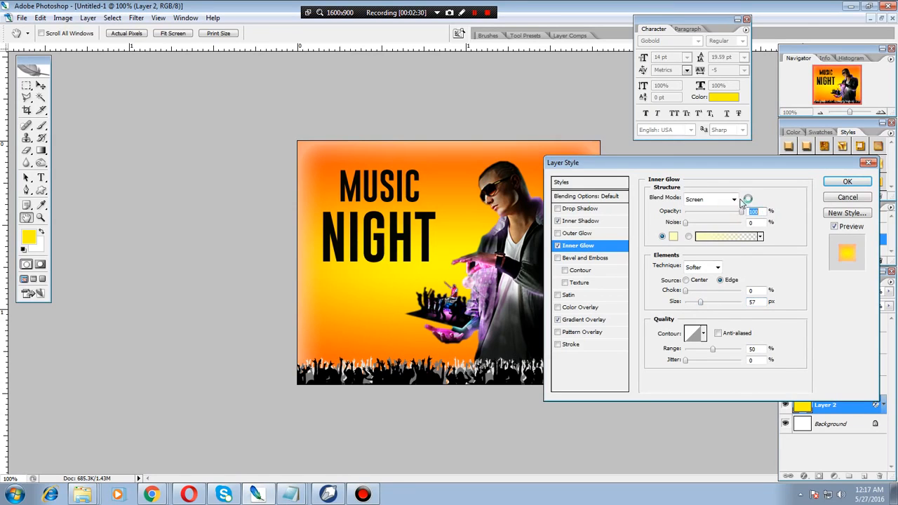
pyautogui.click(733, 199)
pyautogui.click(698, 346)
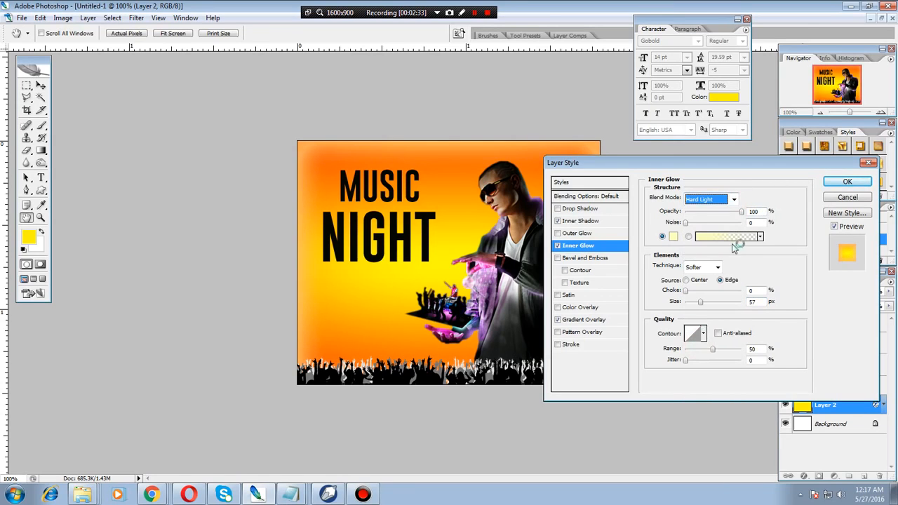
pyautogui.click(703, 334)
pyautogui.click(658, 379)
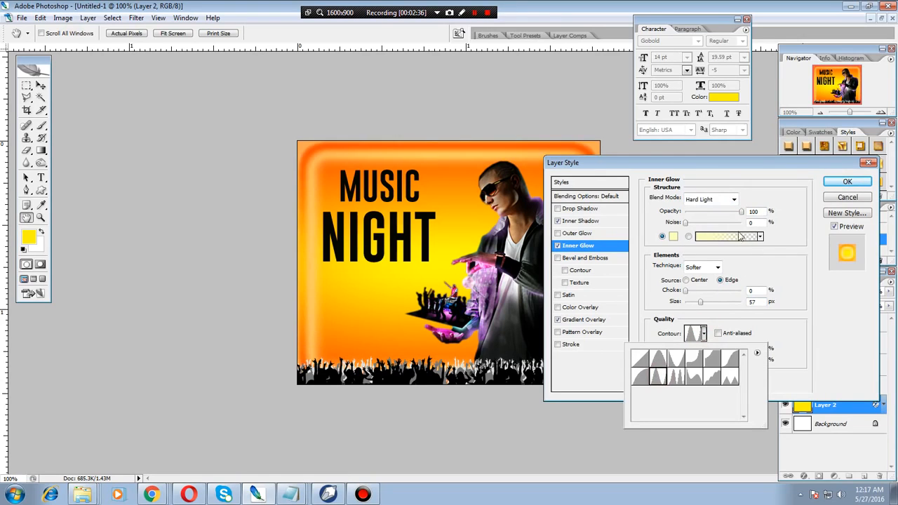
pyautogui.click(846, 182)
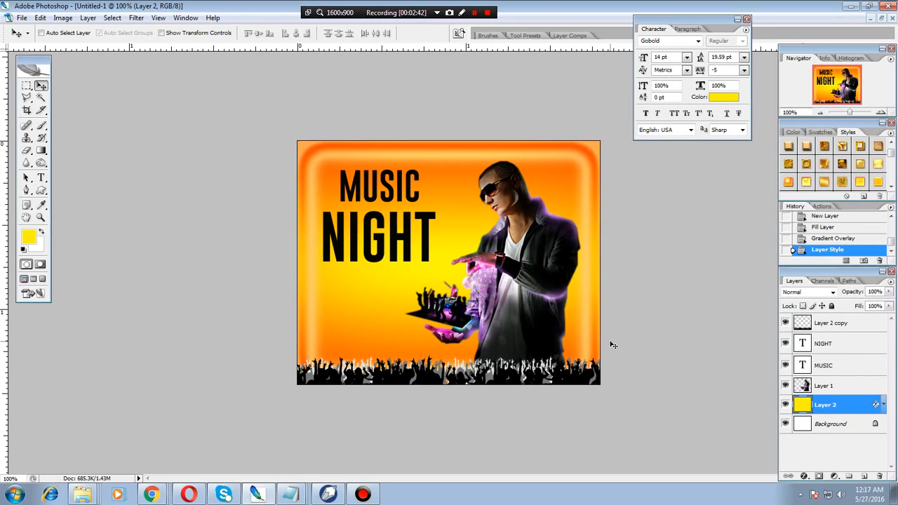
# - Save a JPEG copy of the styled poster under the name psd with quality 12
pyautogui.hotkey('alt', 'f')
pyautogui.press('Escape')
pyautogui.hotkey('alt', 'f')
pyautogui.press('a')
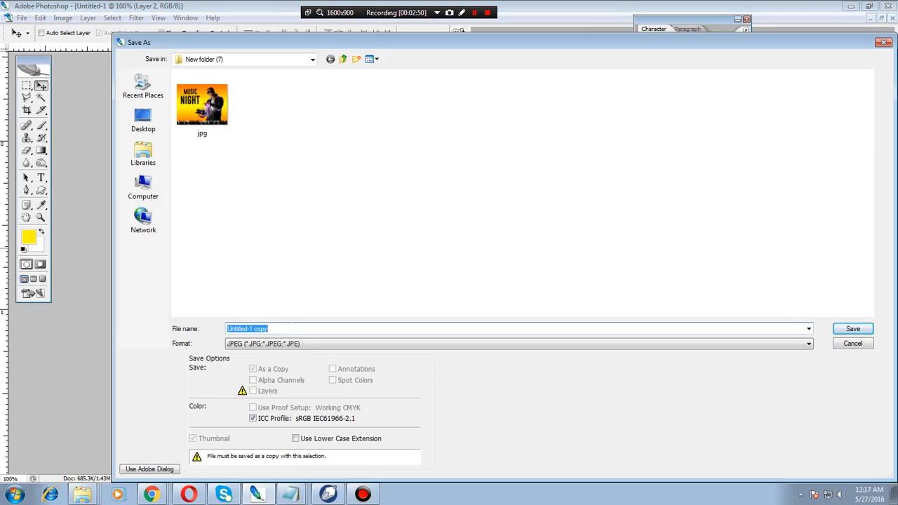
pyautogui.write('psd')
pyautogui.click(853, 328)
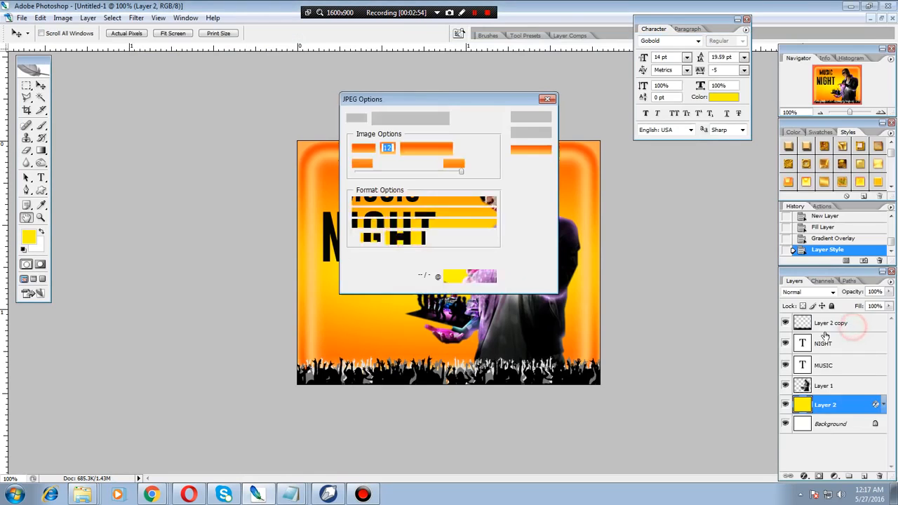
pyautogui.click(530, 117)
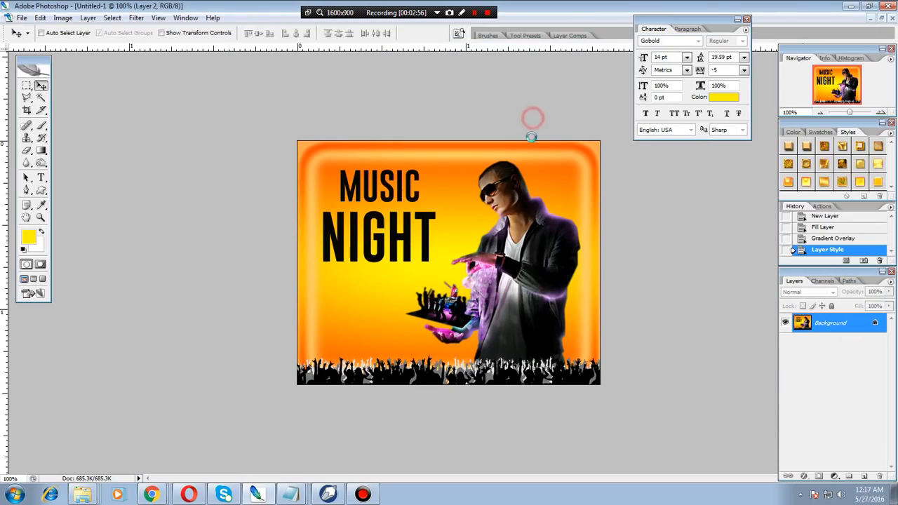
# - Switch to CorelDRAW and import psd.JPG at its original size onto the page
pyautogui.click(328, 494)
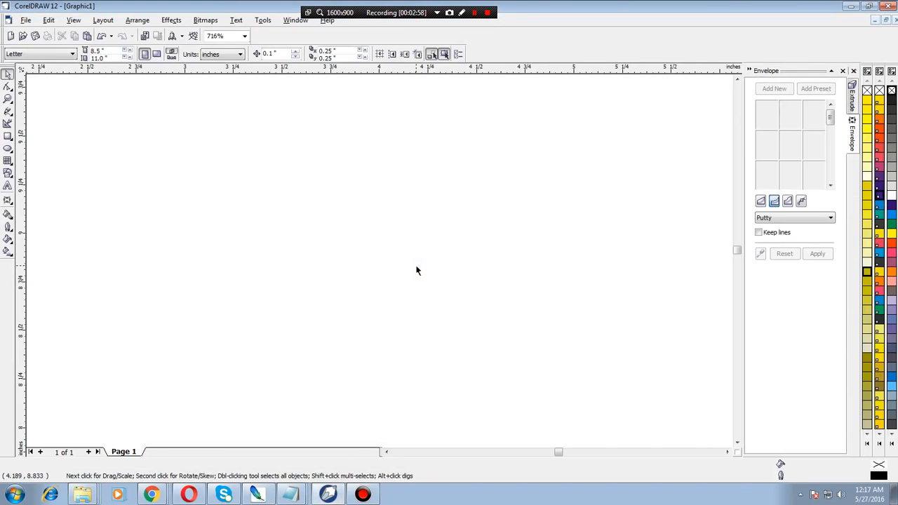
pyautogui.hotkey('ctrl', 'i')
pyautogui.doubleClick(412, 186)
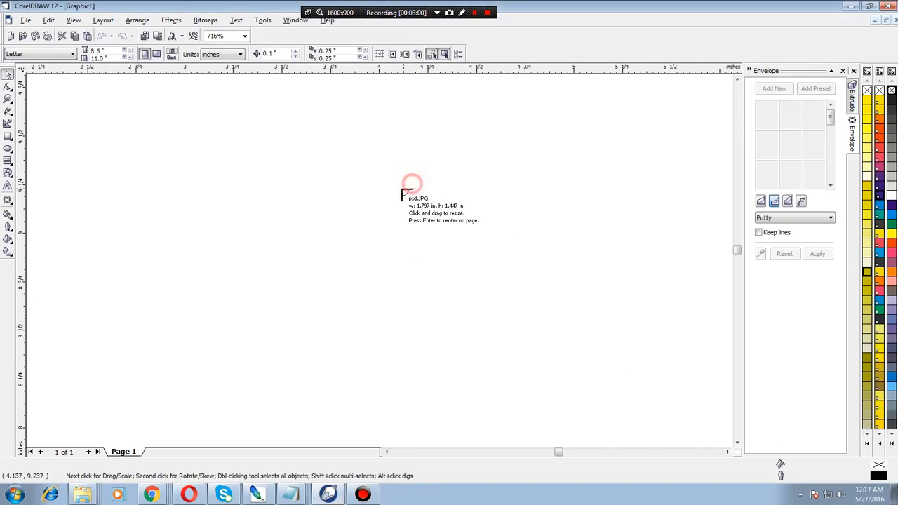
pyautogui.click(329, 177)
pyautogui.press('F3')
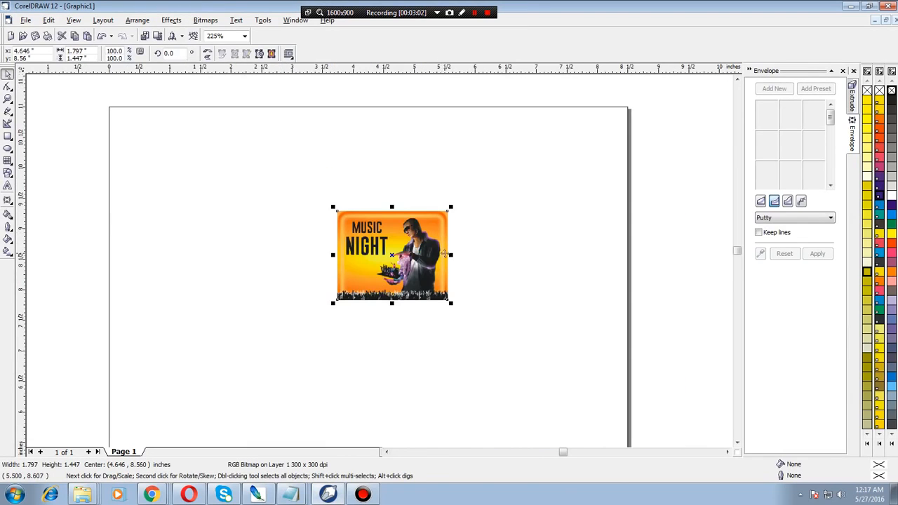
pyautogui.press('z')
pyautogui.moveTo(311, 191); pyautogui.dragTo(470, 305)
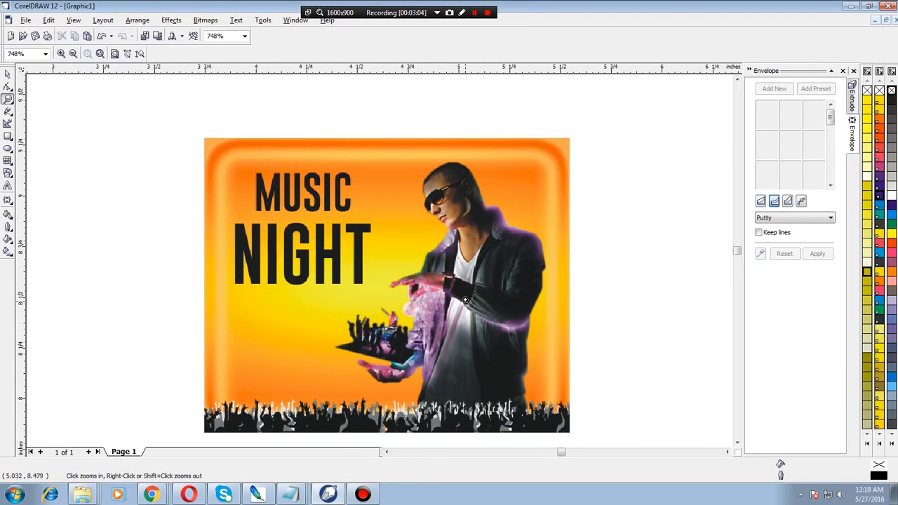
# - Select the imported poster bitmap and check which ungroup, break apart and order commands are available for it
pyautogui.click(8, 73)
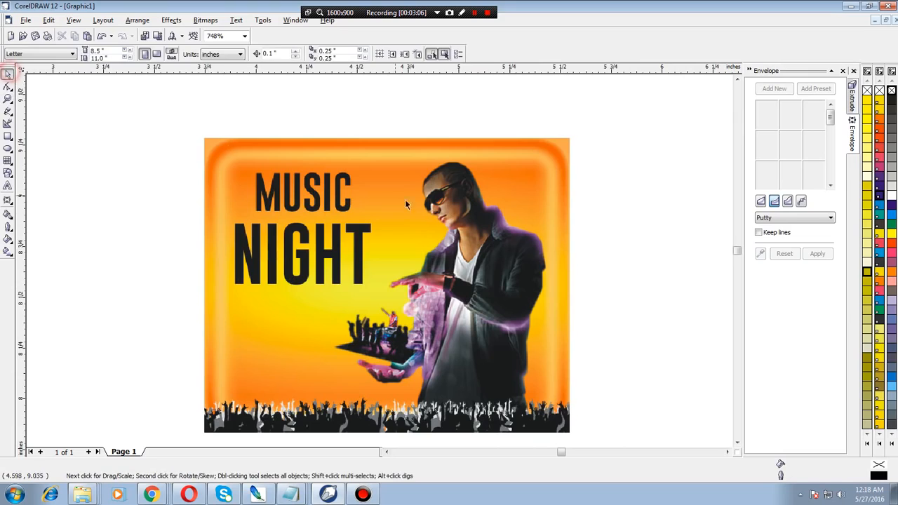
pyautogui.click(421, 212)
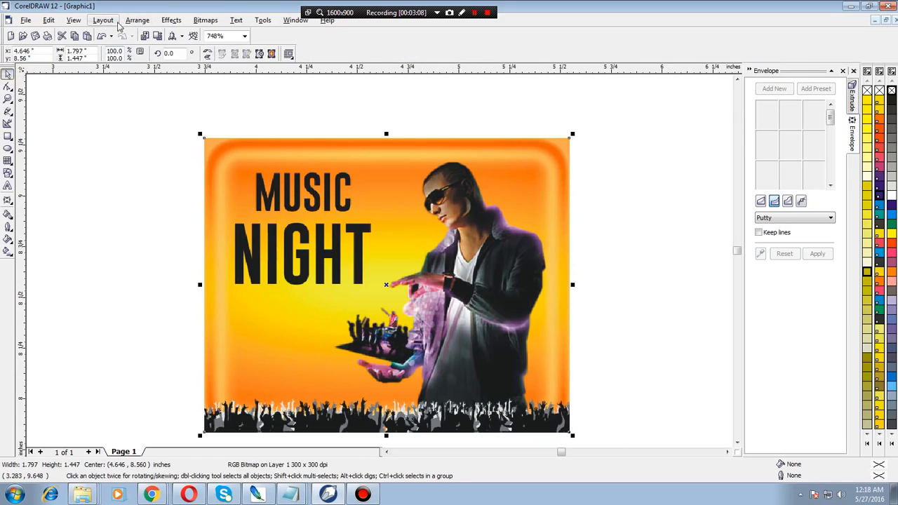
pyautogui.click(137, 21)
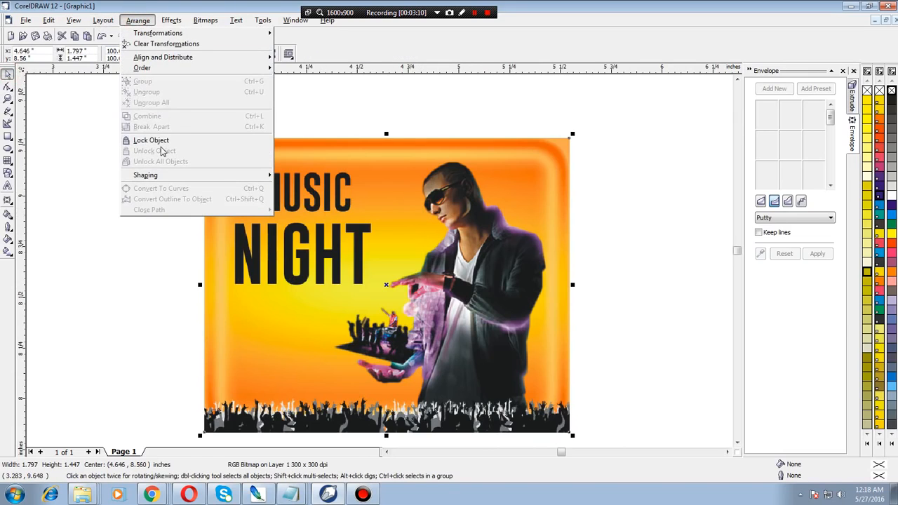
pyautogui.moveTo(156, 68)
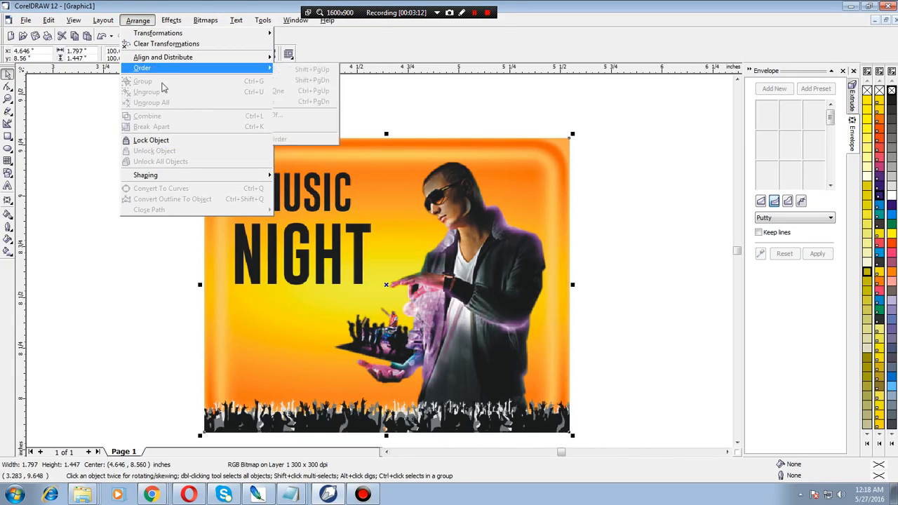
pyautogui.click(381, 199)
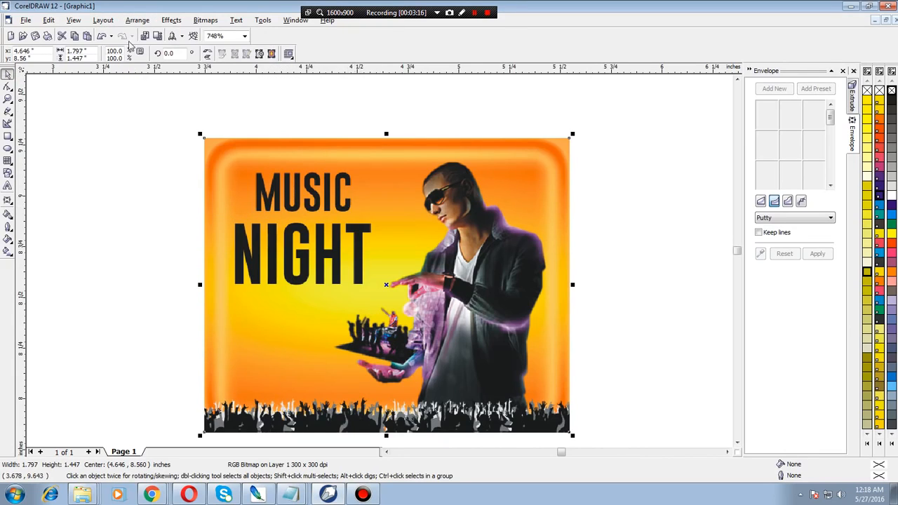
pyautogui.hotkey('alt', 'Tab')
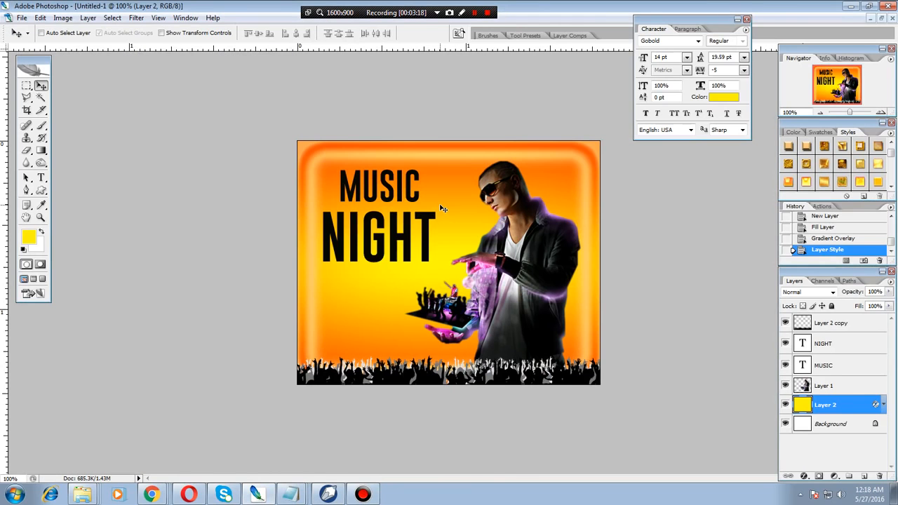
pyautogui.hotkey('alt', 'Tab')
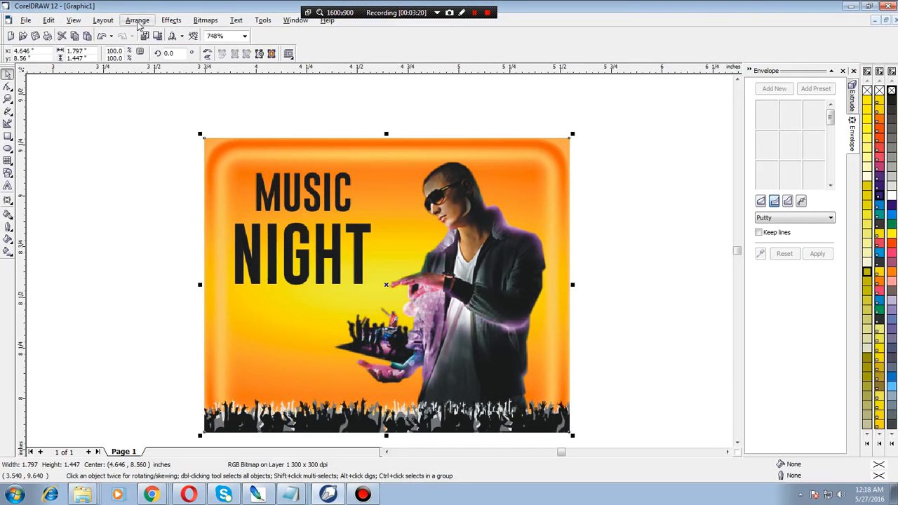
pyautogui.click(139, 20)
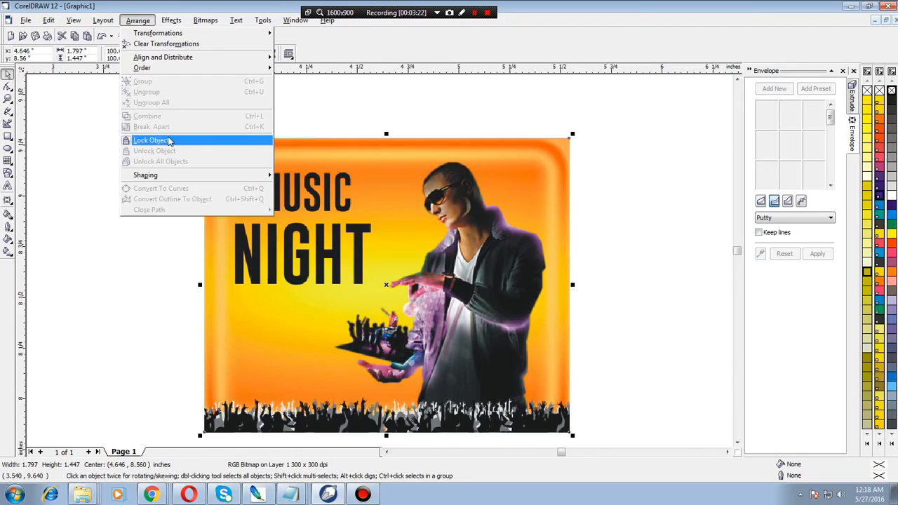
pyautogui.click(429, 216)
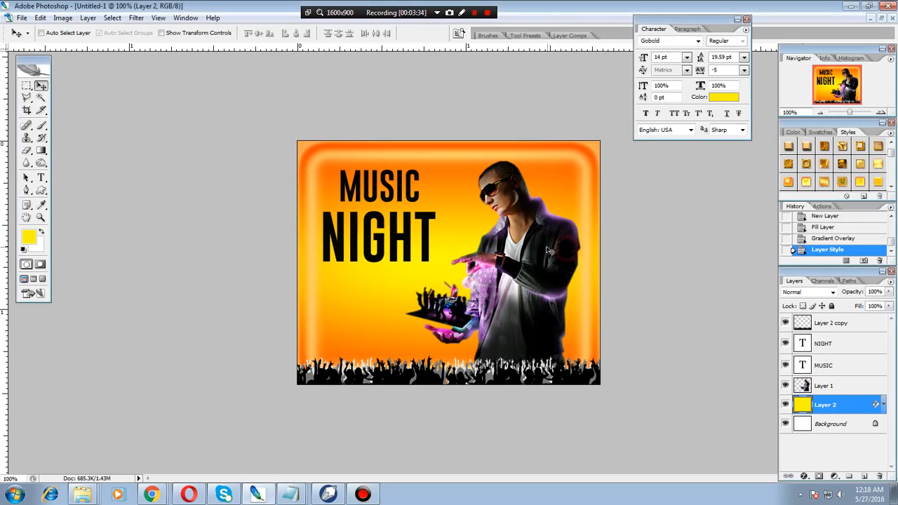
# - Save a copy of the Photoshop poster as psd2 in Photoshop (PSD) format with its layers kept
pyautogui.hotkey('alt', 'f')
pyautogui.press('a')
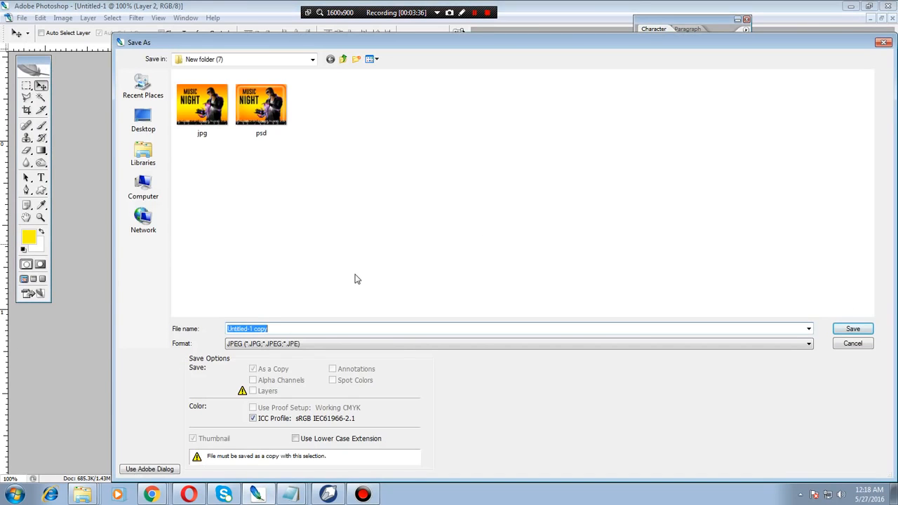
pyautogui.write('psd2')
pyautogui.click(808, 344)
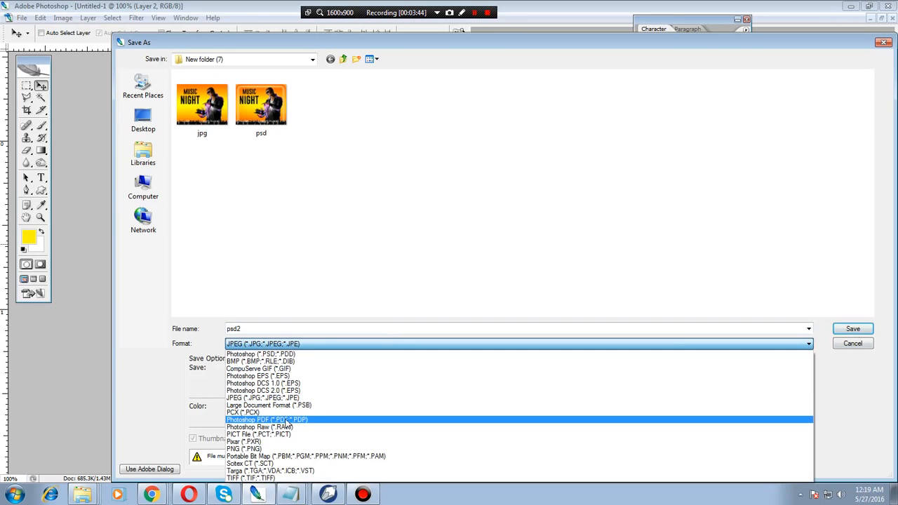
pyautogui.click(281, 354)
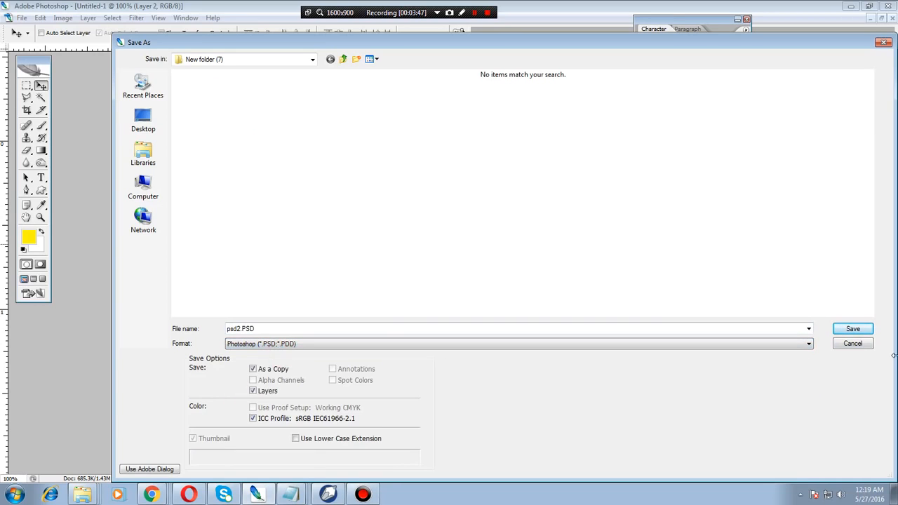
pyautogui.click(853, 328)
pyautogui.click(574, 160)
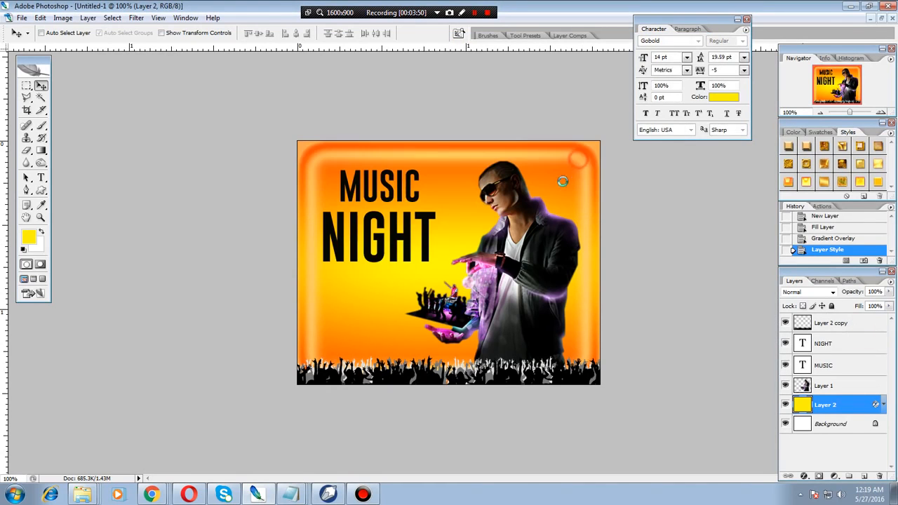
# - Switch to CorelDRAW and import the layered psd2.PSD at its original size onto the page
pyautogui.click(327, 495)
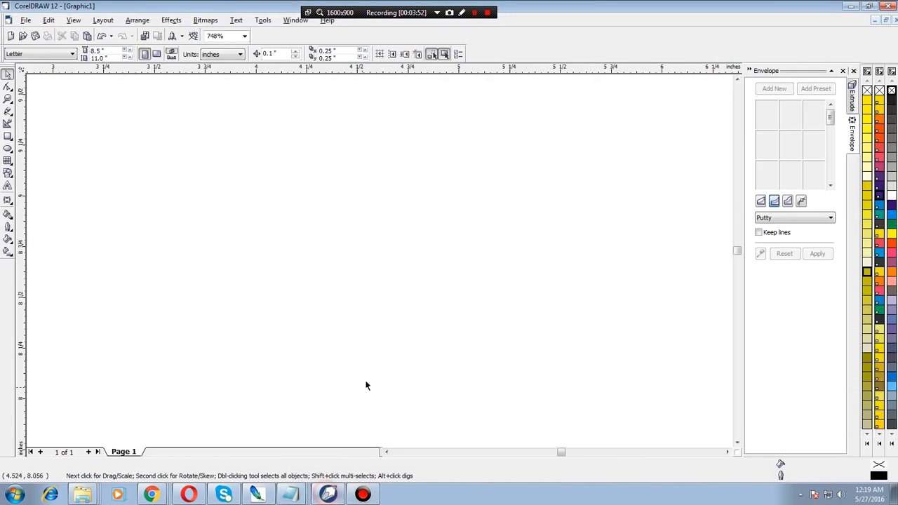
pyautogui.hotkey('ctrl', 'i')
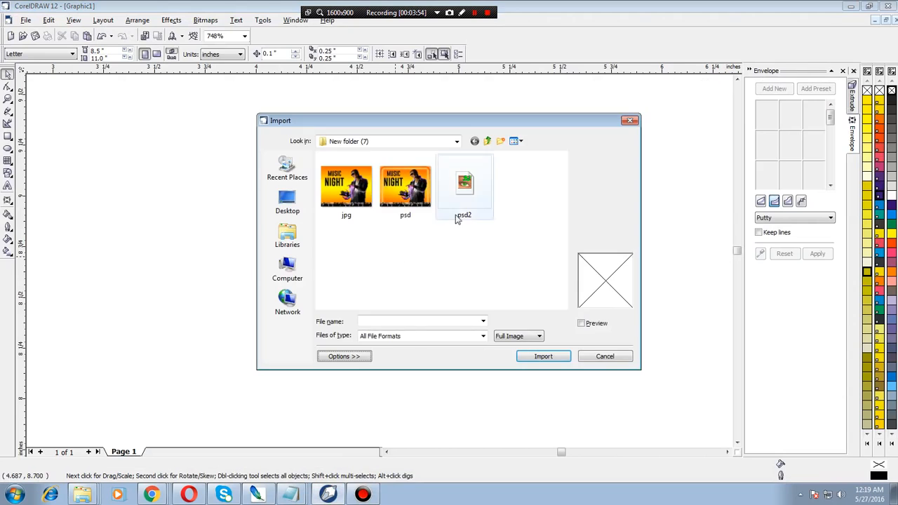
pyautogui.doubleClick(464, 191)
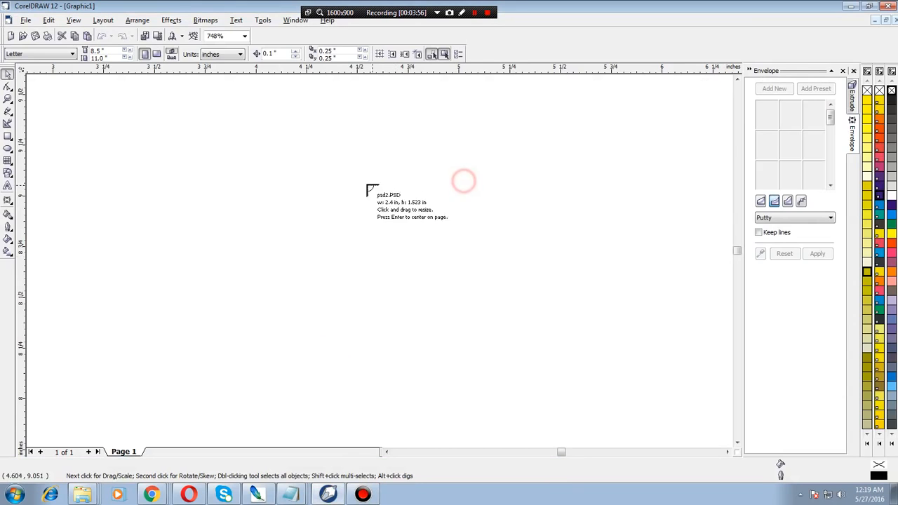
pyautogui.click(337, 179)
pyautogui.scroll(-3, 395, 243)
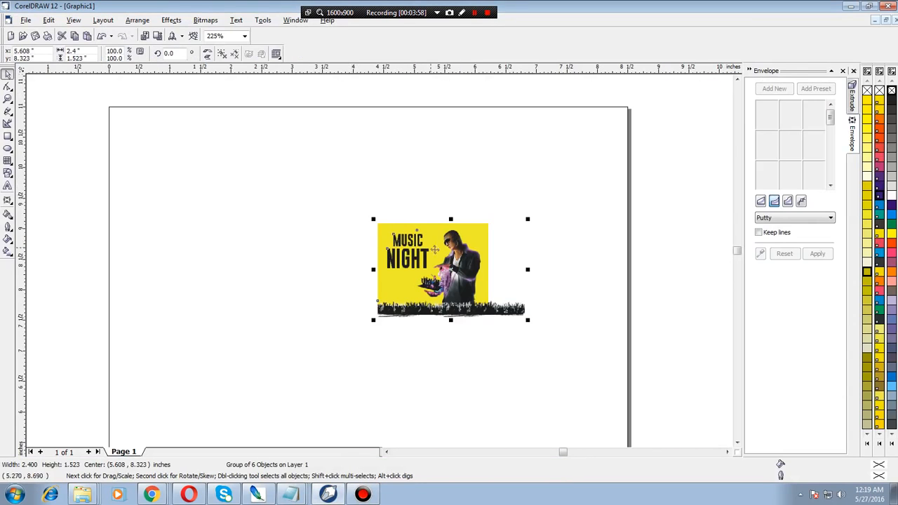
pyautogui.press('z')
pyautogui.moveTo(353, 200); pyautogui.dragTo(530, 339)
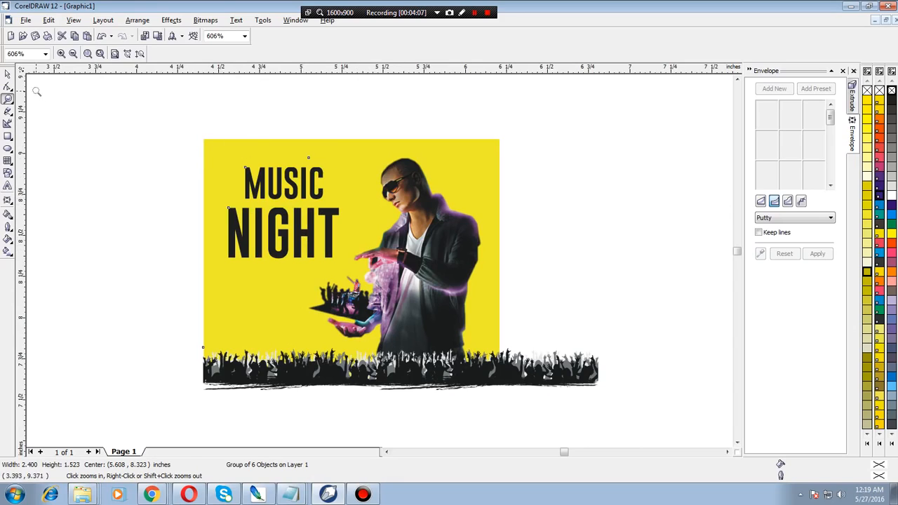
# - Ungroup all objects of the imported layered poster
pyautogui.click(7, 73)
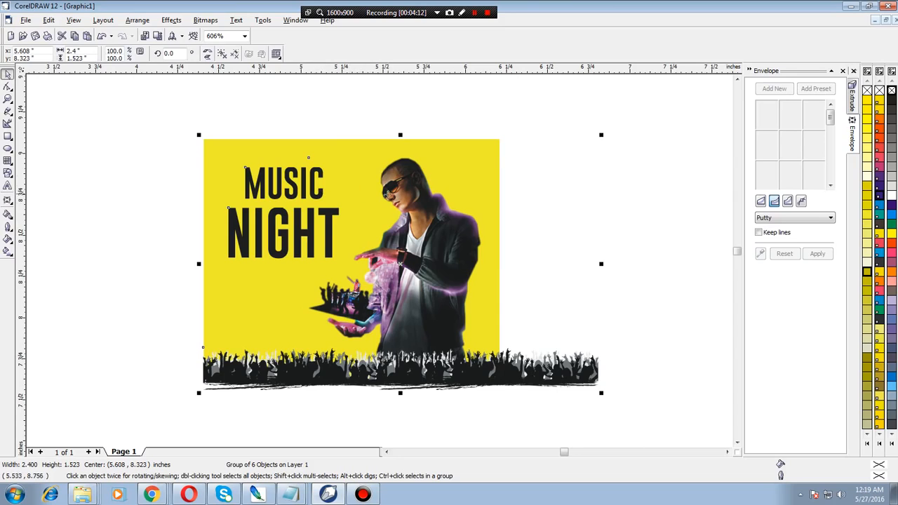
pyautogui.click(675, 179)
pyautogui.click(370, 176)
pyautogui.click(129, 24)
pyautogui.click(161, 107)
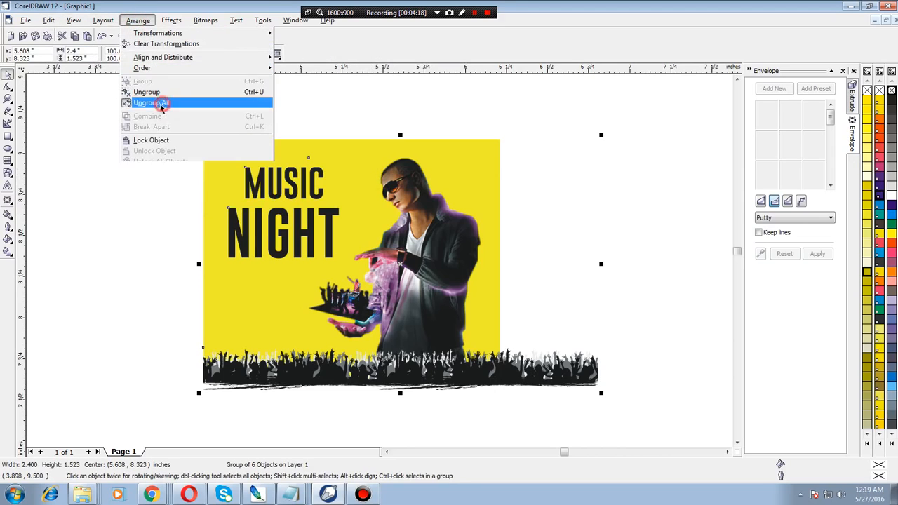
# - Move the man's bitmap to the right of the poster, then drag the yellow background away and delete it
pyautogui.click(485, 140)
pyautogui.click(597, 236)
pyautogui.click(52, 239)
pyautogui.moveTo(445, 275); pyautogui.dragTo(623, 275)
pyautogui.moveTo(393, 245); pyautogui.dragTo(310, 216)
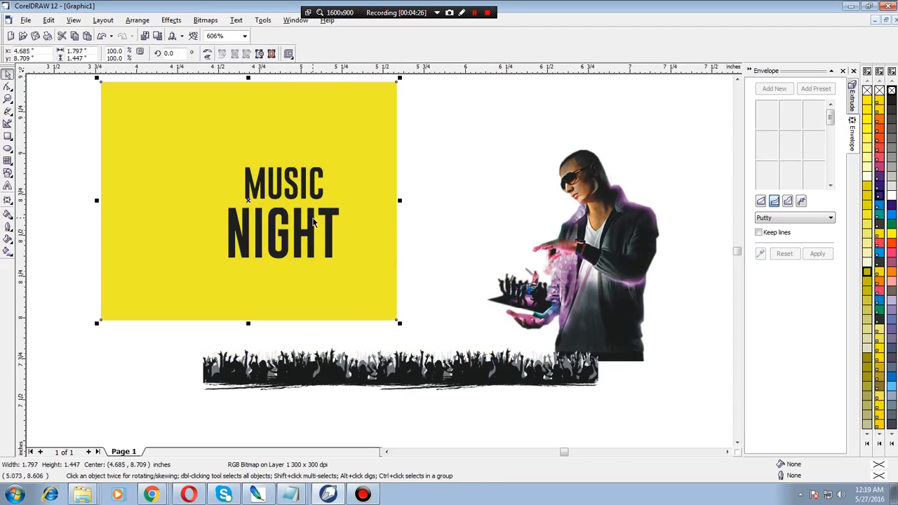
pyautogui.press('Delete')
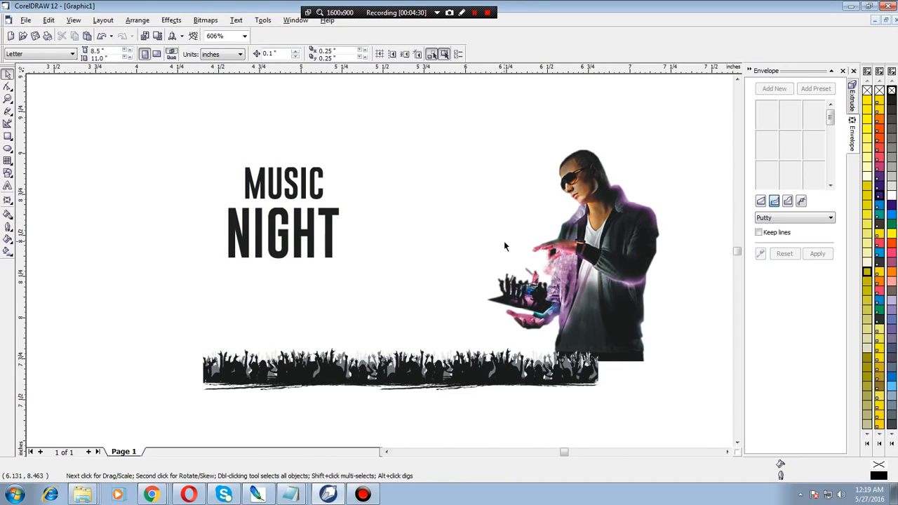
# - Move the man's bitmap back toward the title text, then select all remaining poster objects and delete them
pyautogui.rightClick(603, 244)
pyautogui.click(586, 221)
pyautogui.click(585, 238)
pyautogui.moveTo(585, 239); pyautogui.dragTo(467, 261)
pyautogui.click(197, 132)
pyautogui.moveTo(144, 133); pyautogui.dragTo(647, 416)
pyautogui.click(647, 417)
pyautogui.moveTo(91, 117); pyautogui.dragTo(543, 387)
pyautogui.press('Delete')
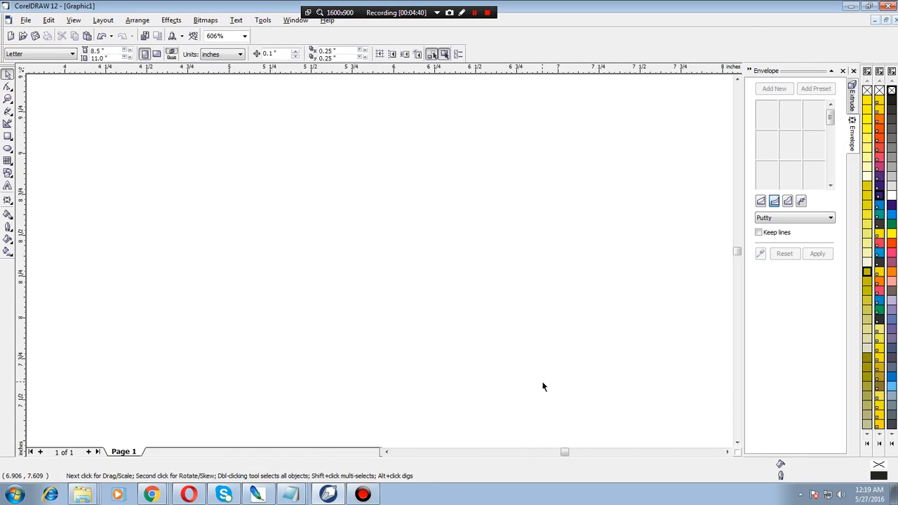
# - Switch to Photoshop and look over the styled poster and its layers
pyautogui.hotkey('alt', 'Tab')
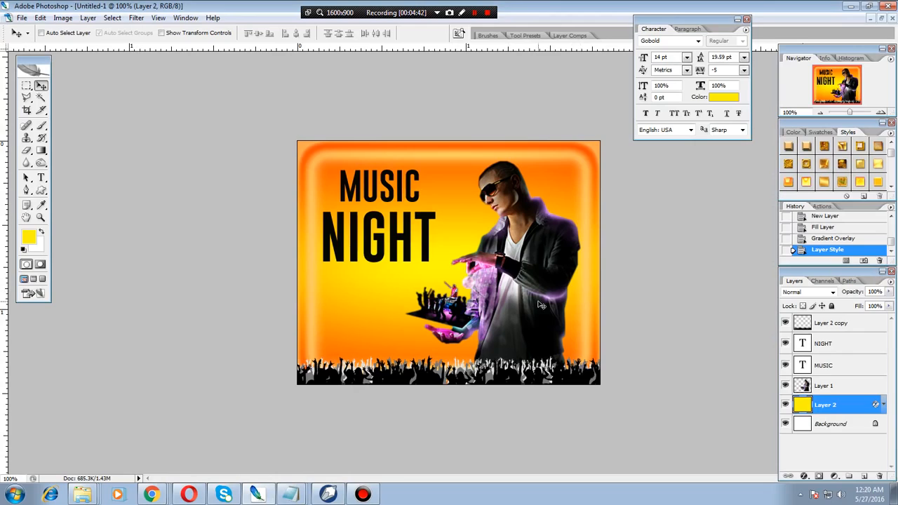
pyautogui.rightClick(585, 260)
pyautogui.click(587, 265)
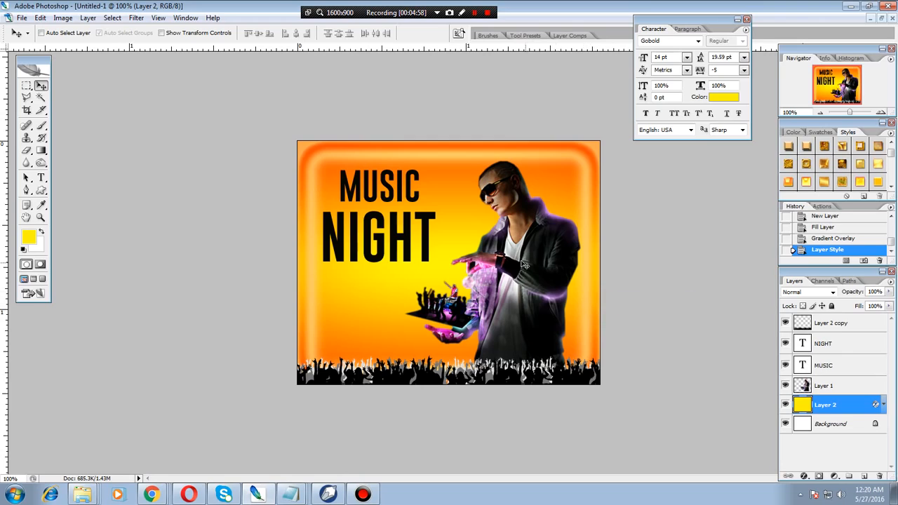
pyautogui.rightClick(446, 216)
pyautogui.click(611, 273)
pyautogui.hotkey('alt', 'l')
pyautogui.press('Right')
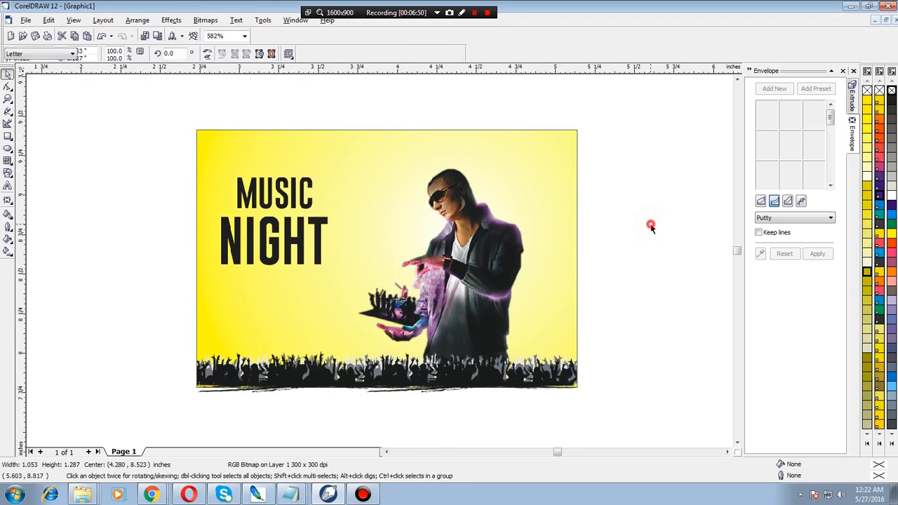
# - Select all five objects of the rebuilt yellow-gradient poster in CorelDRAW and delete them from the page
pyautogui.click(568, 204)
pyautogui.moveTo(157, 111); pyautogui.dragTo(632, 408)
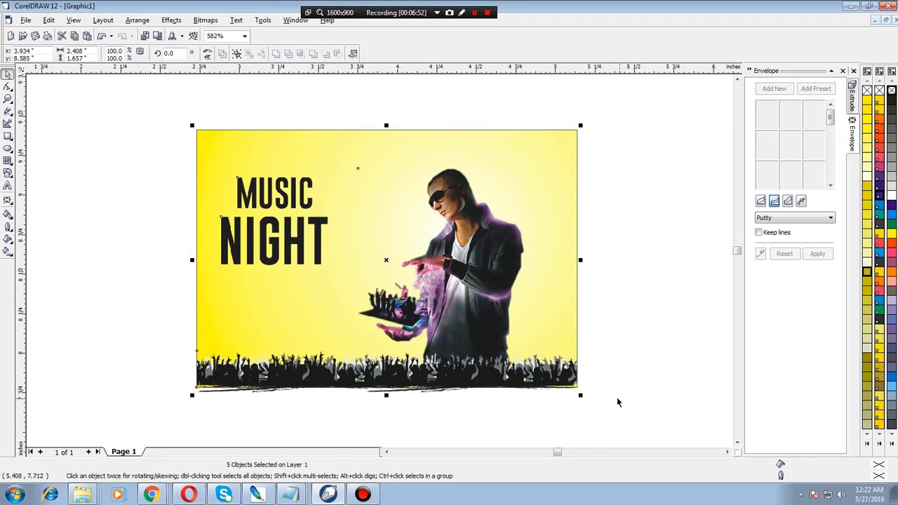
pyautogui.press('Delete')
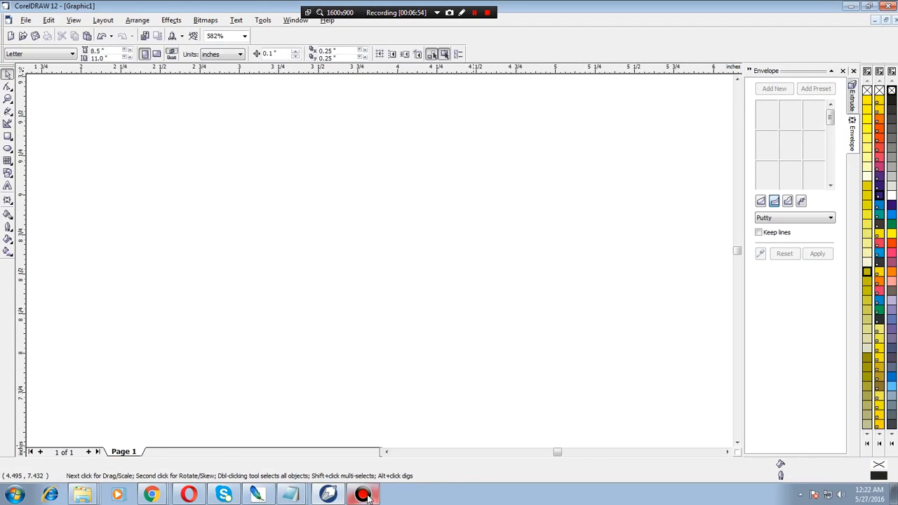
# - Switch to Photoshop and delete the orange gradient background layer, Layer 2 copy 2, from the poster
pyautogui.click(254, 494)
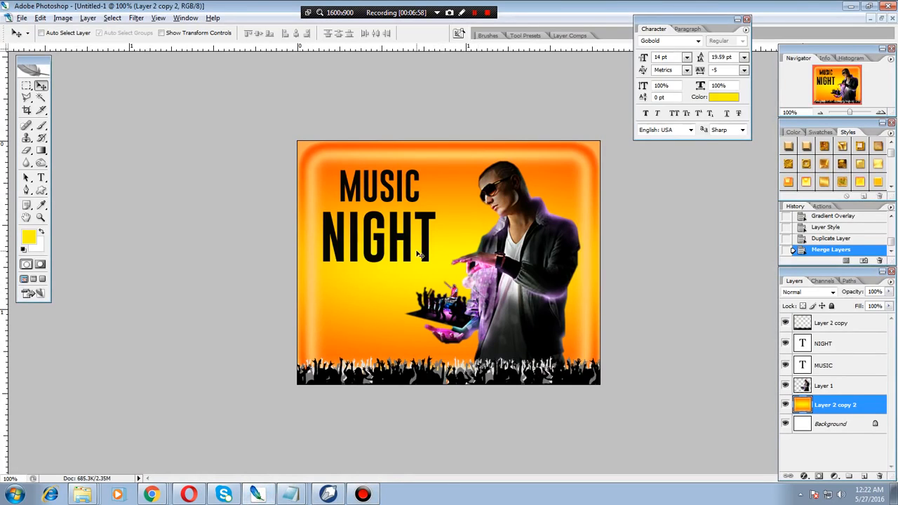
pyautogui.click(787, 404)
pyautogui.click(786, 404)
pyautogui.click(850, 404)
pyautogui.press('Delete')
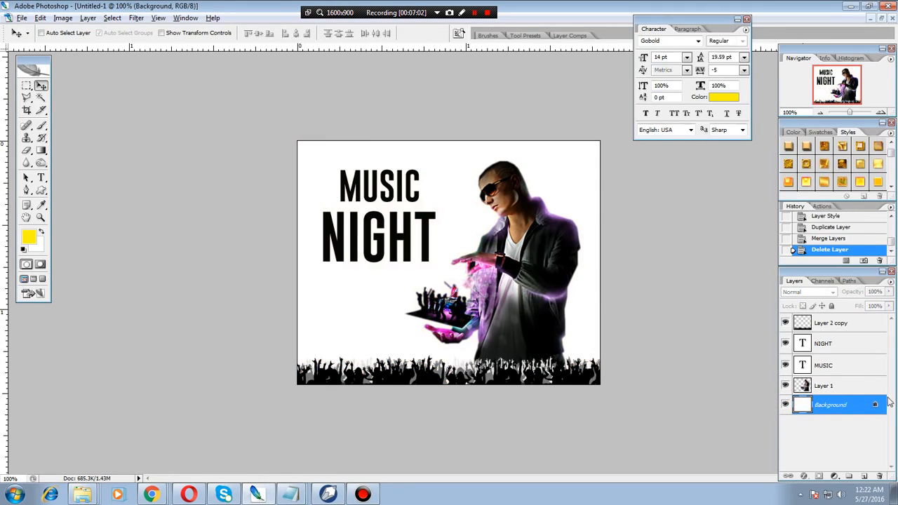
pyautogui.click(474, 13)
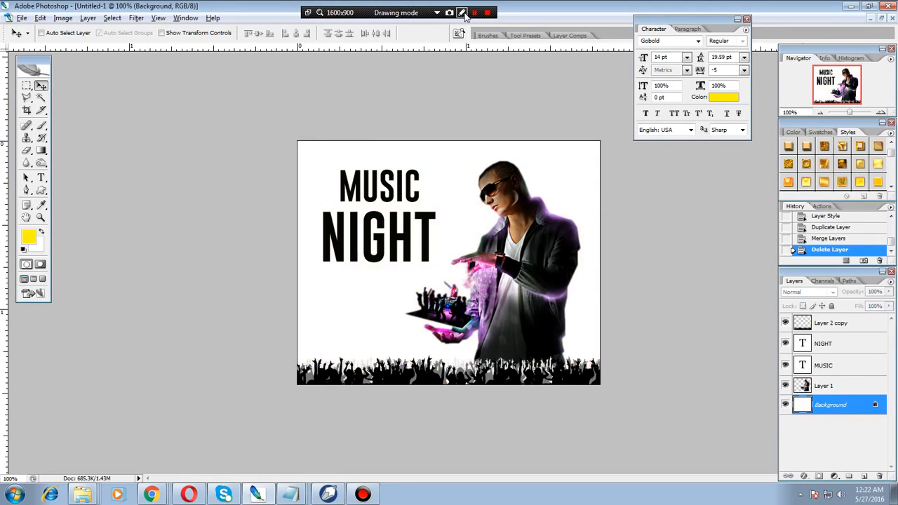
pyautogui.click(474, 13)
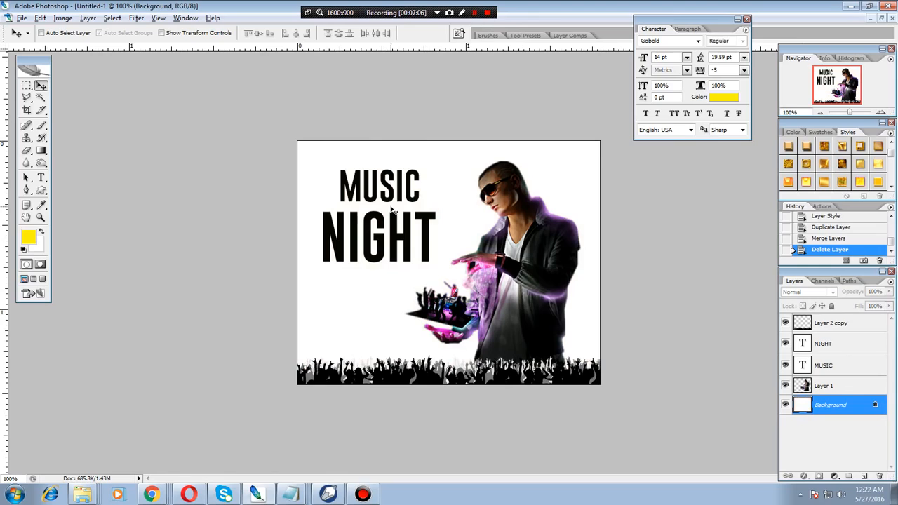
# - Add a Gradient Overlay to the MUSIC text layer using the Yellow, Magenta, Teal preset
pyautogui.doubleClick(844, 369)
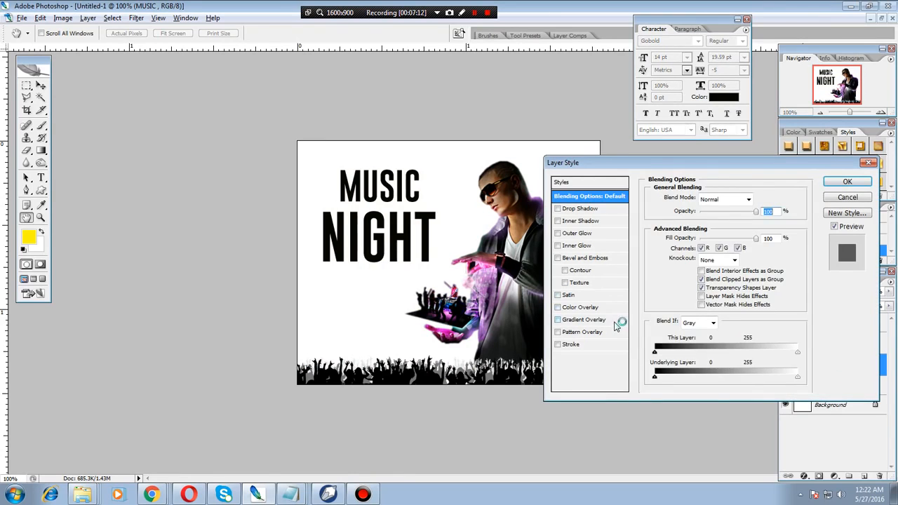
pyautogui.click(615, 324)
pyautogui.click(712, 231)
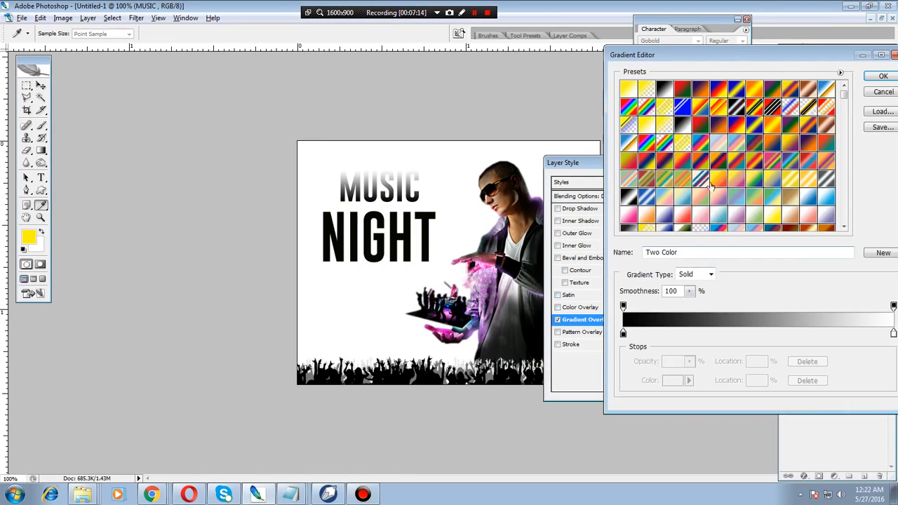
pyautogui.click(694, 163)
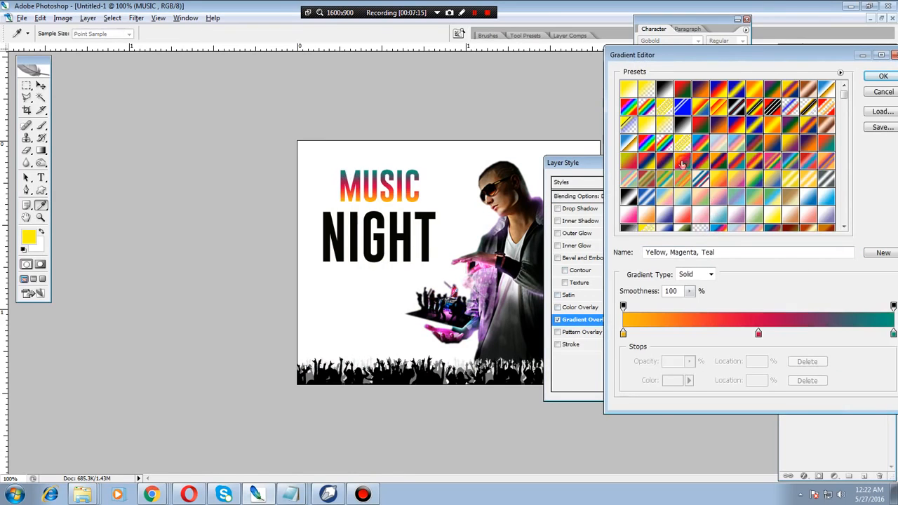
pyautogui.click(883, 77)
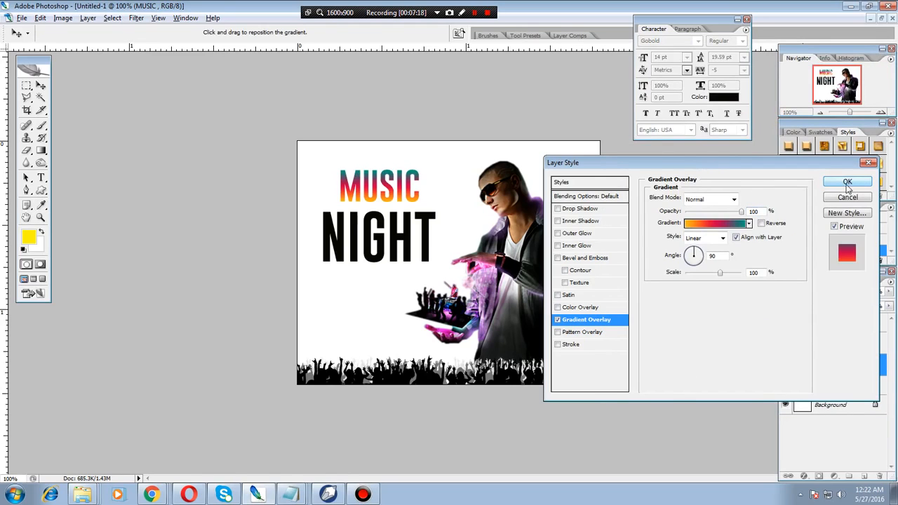
# - Add a Stroke to the MUSIC text and sample white from the poster as its color
pyautogui.click(590, 343)
pyautogui.click(678, 275)
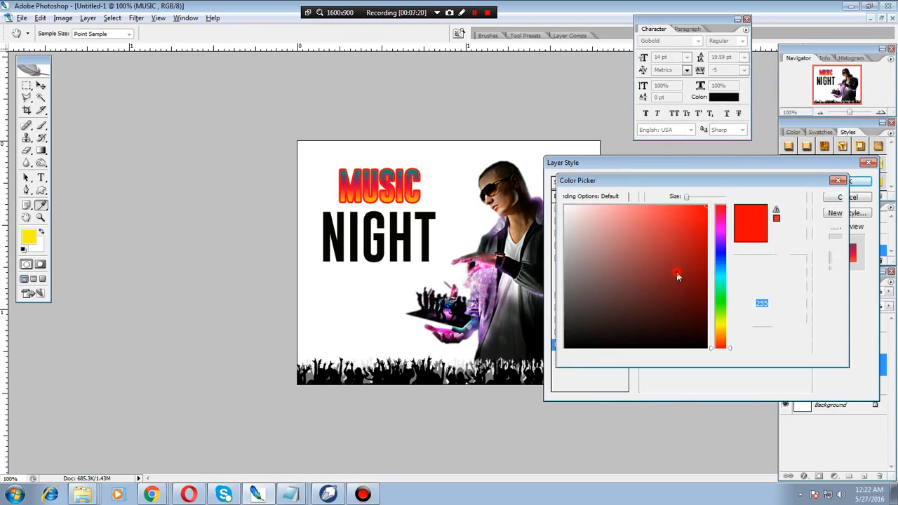
pyautogui.click(439, 275)
pyautogui.click(808, 197)
# - Add a Drop Shadow and a Bevel and Emboss with reduced depth to the MUSIC text, and apply the layer style
pyautogui.click(615, 210)
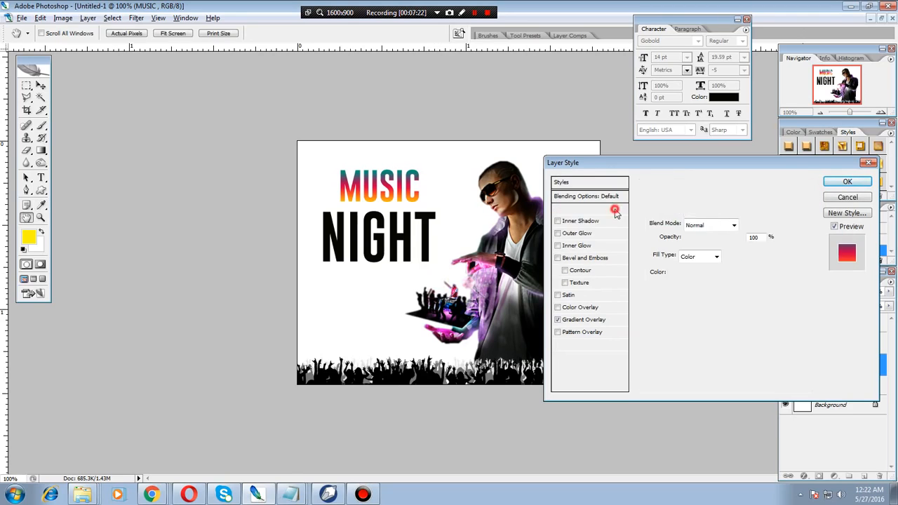
pyautogui.click(620, 260)
pyautogui.moveTo(702, 231); pyautogui.dragTo(696, 229)
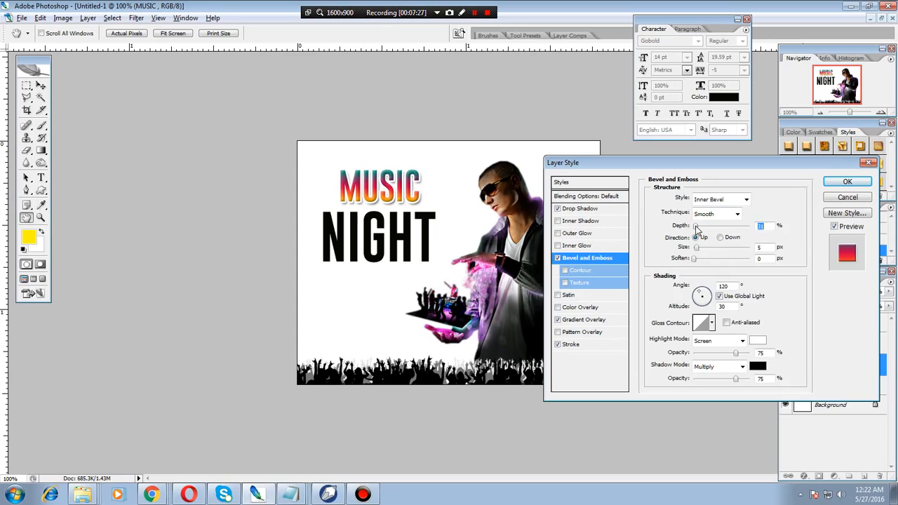
pyautogui.click(845, 182)
# - Save the MUSIC layer's effects as a new reusable style
pyautogui.doubleClick(847, 366)
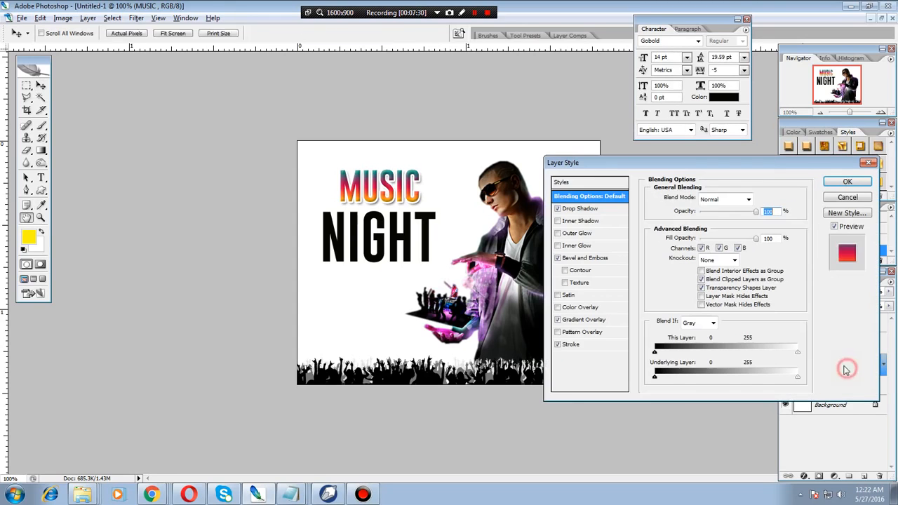
pyautogui.click(854, 217)
pyautogui.click(553, 171)
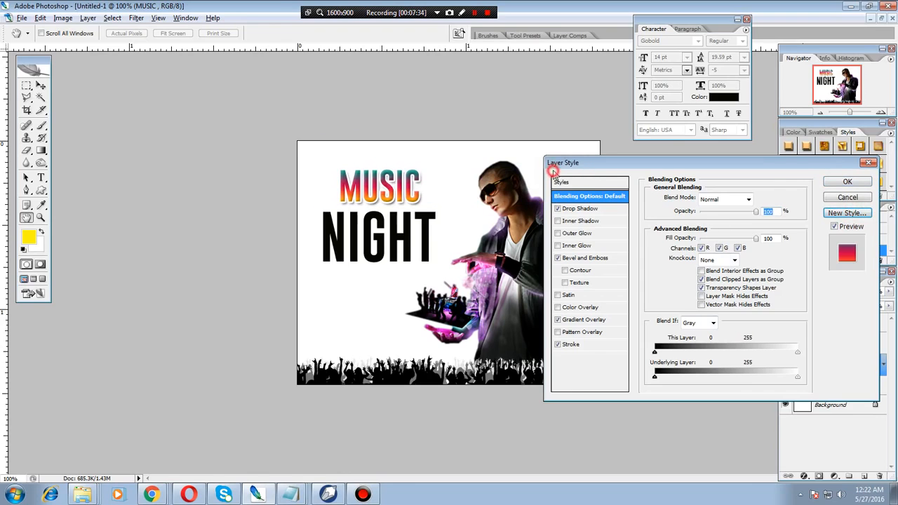
pyautogui.click(838, 182)
# - Select the NIGHT text layer and apply the newly saved multicolor style from the end of the styles collection
pyautogui.press('v')
pyautogui.rightClick(431, 260)
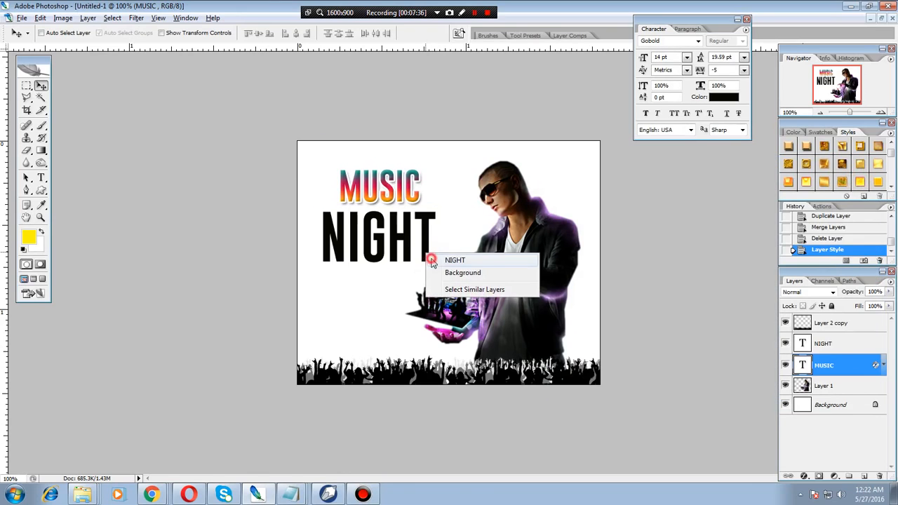
pyautogui.click(433, 261)
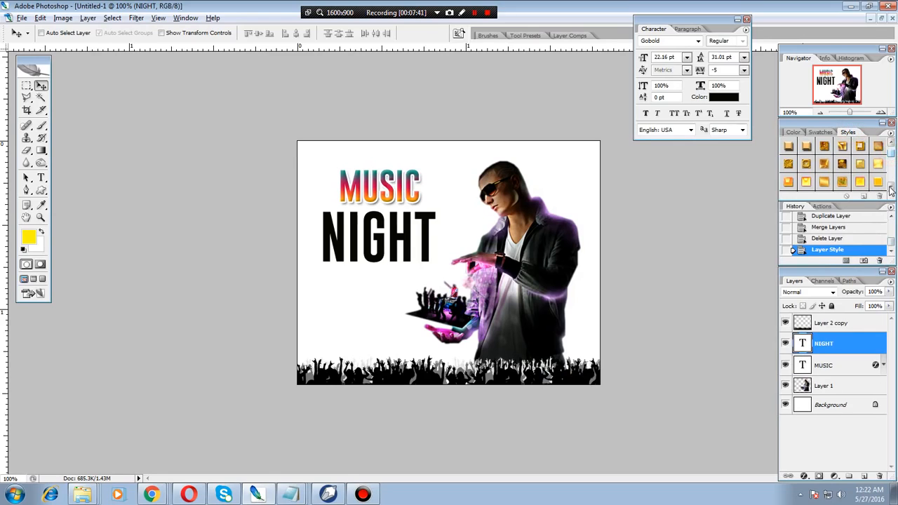
pyautogui.moveTo(891, 157); pyautogui.dragTo(891, 183)
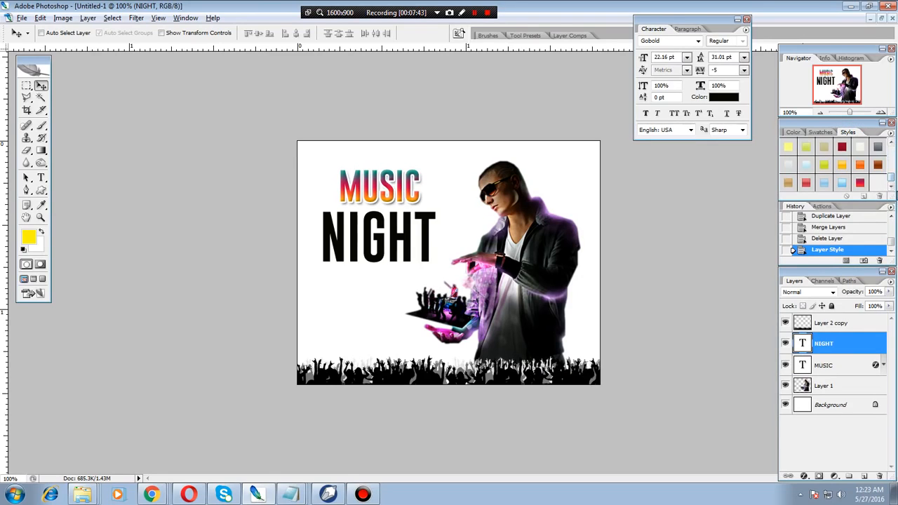
pyautogui.click(892, 184)
pyautogui.click(860, 183)
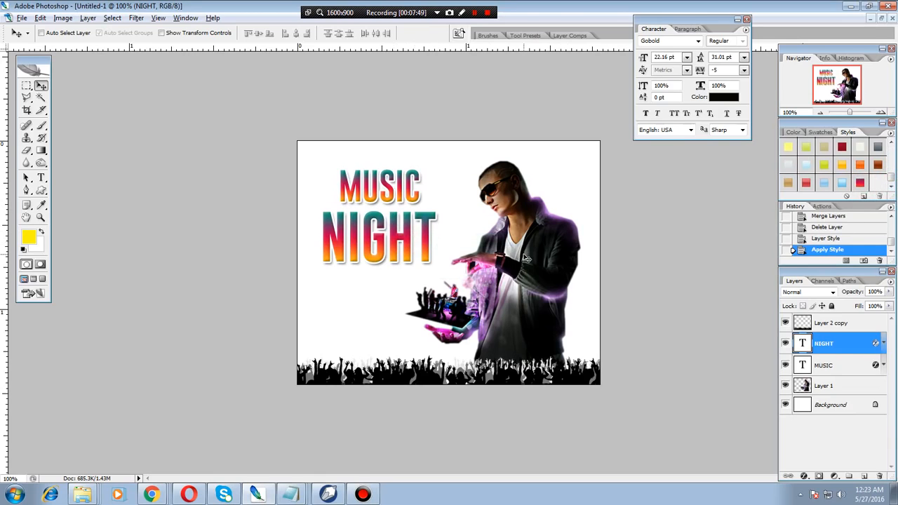
# - Save the poster as a layered Photoshop file named psd4
pyautogui.hotkey('ctrl', 's')
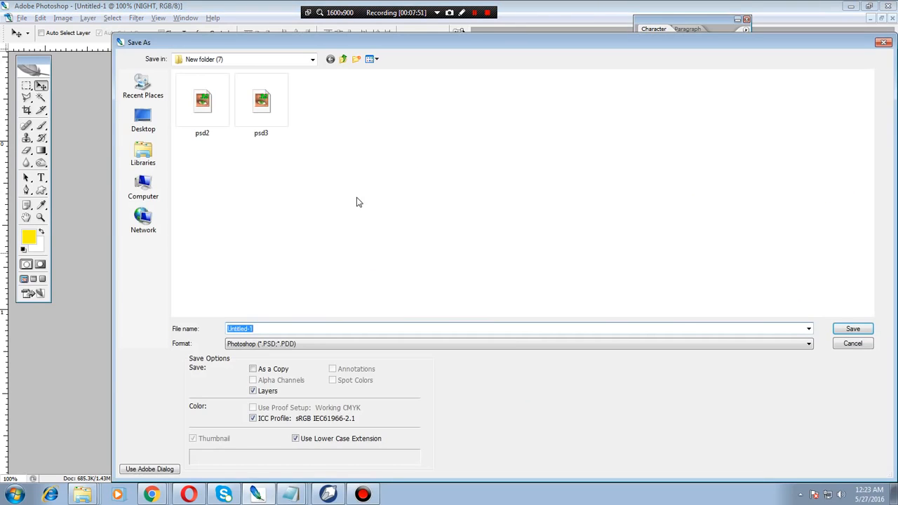
pyautogui.write('psd4')
pyautogui.click(859, 328)
pyautogui.click(577, 160)
# - Switch to CorelDRAW, import psd4 and place it on the page at its original size
pyautogui.hotkey('alt', 'Tab')
pyautogui.hotkey('ctrl', 'i')
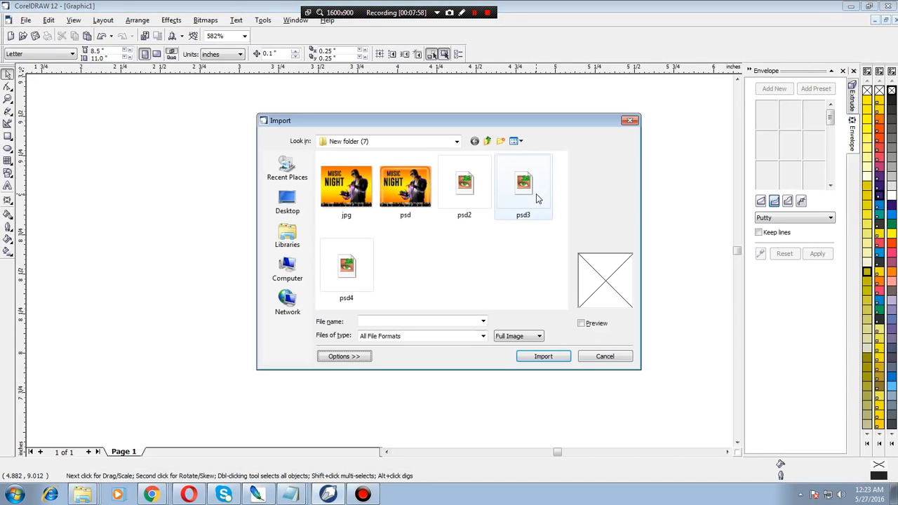
pyautogui.doubleClick(346, 265)
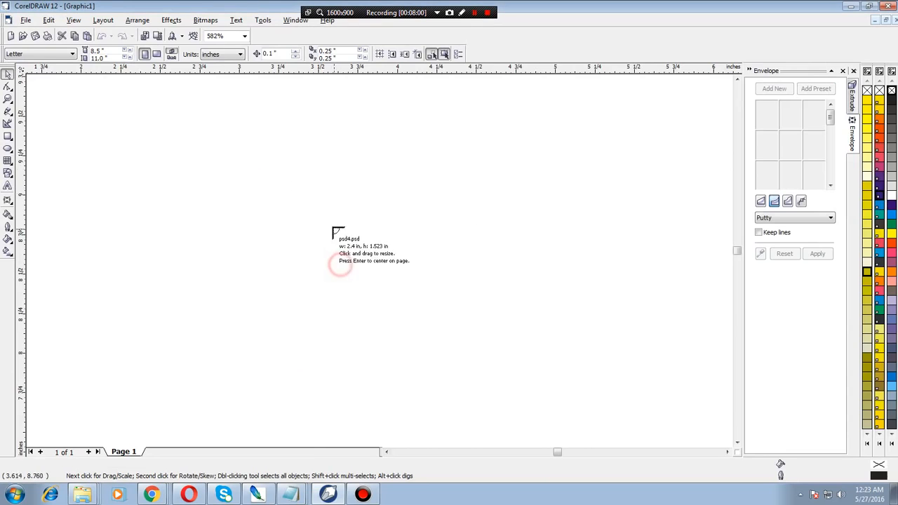
pyautogui.click(326, 216)
# - Move the imported poster group up and to the left on the page, then delete it
pyautogui.moveTo(533, 315); pyautogui.dragTo(412, 232)
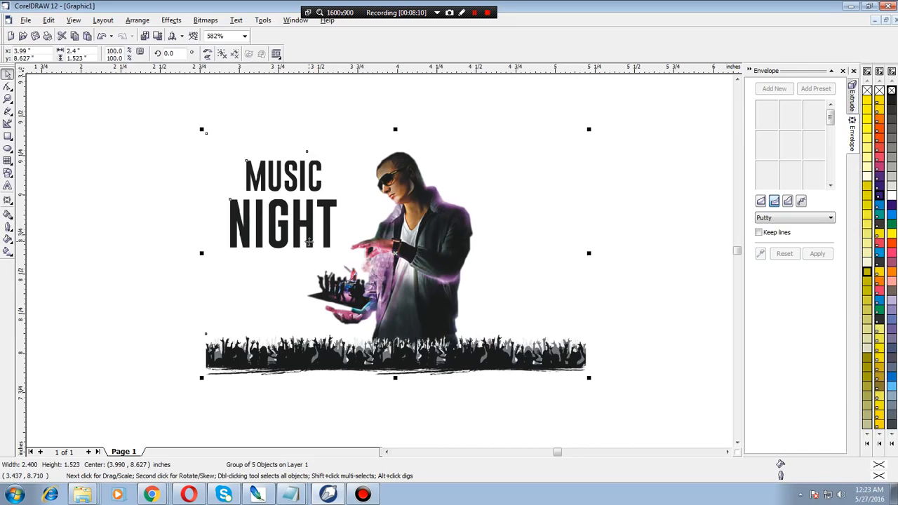
pyautogui.click(280, 172)
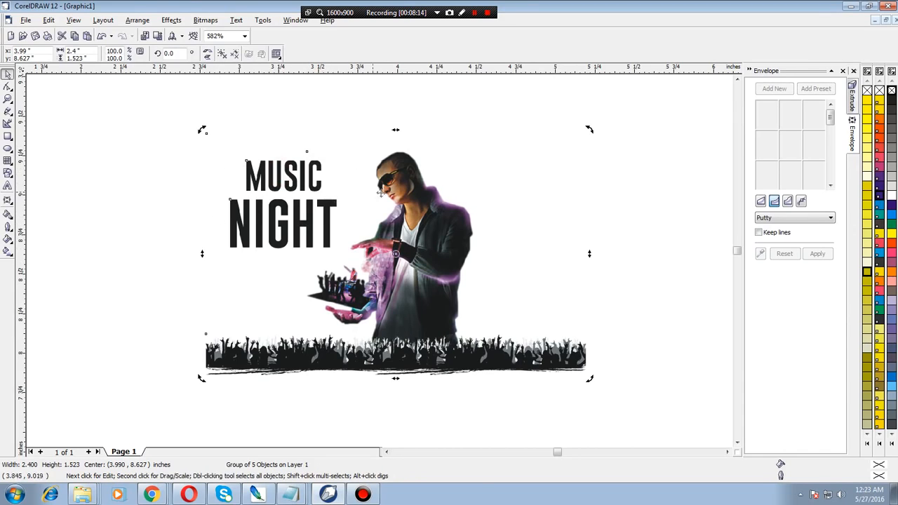
pyautogui.press('Delete')
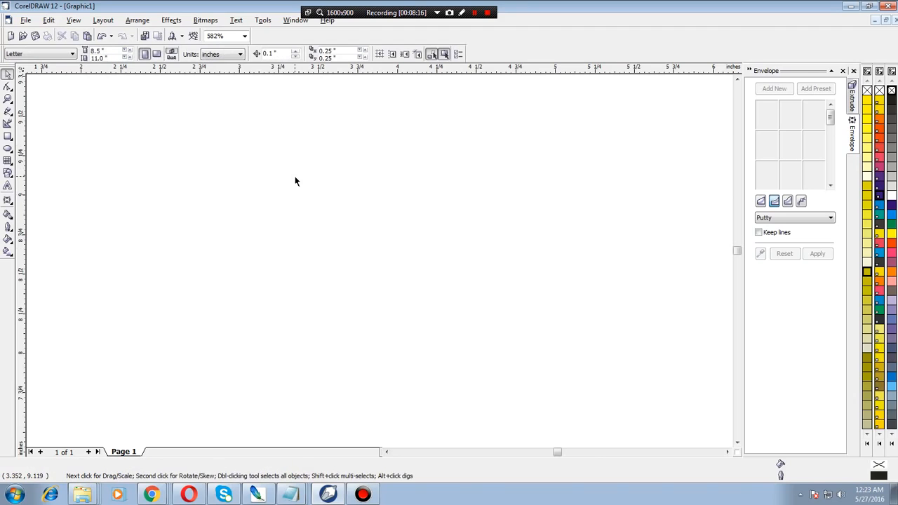
# - Switch to Photoshop and merge the NIGHT and MUSIC text layers into one layer
pyautogui.hotkey('alt', 'Tab')
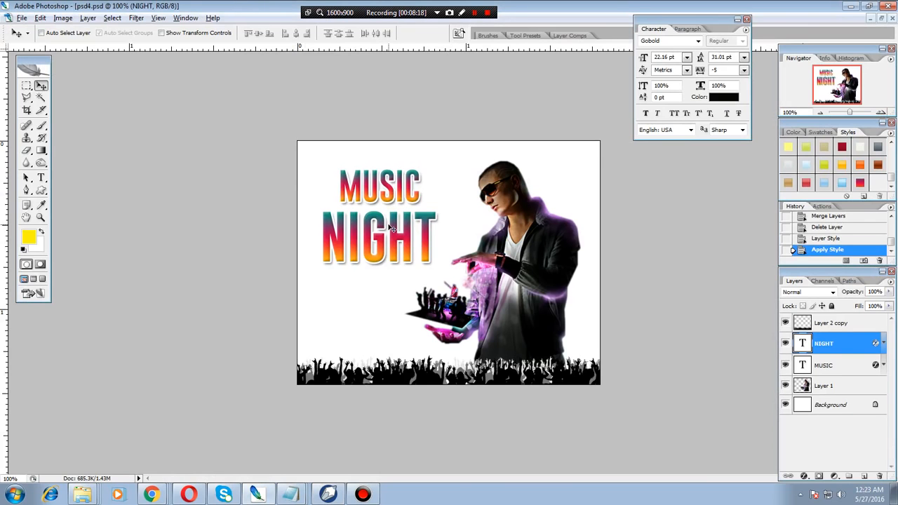
pyautogui.keyDown('shift'); pyautogui.click(836, 366); pyautogui.keyUp('shift')
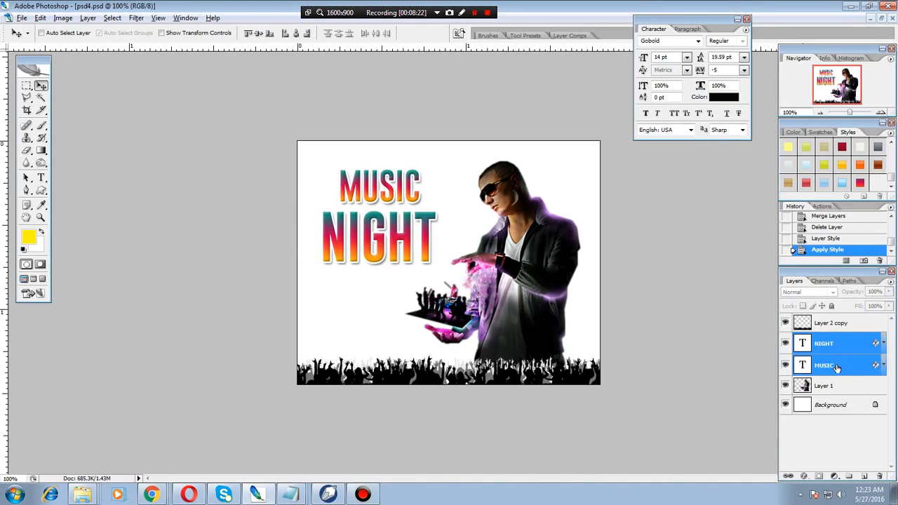
pyautogui.hotkey('ctrl', 'e')
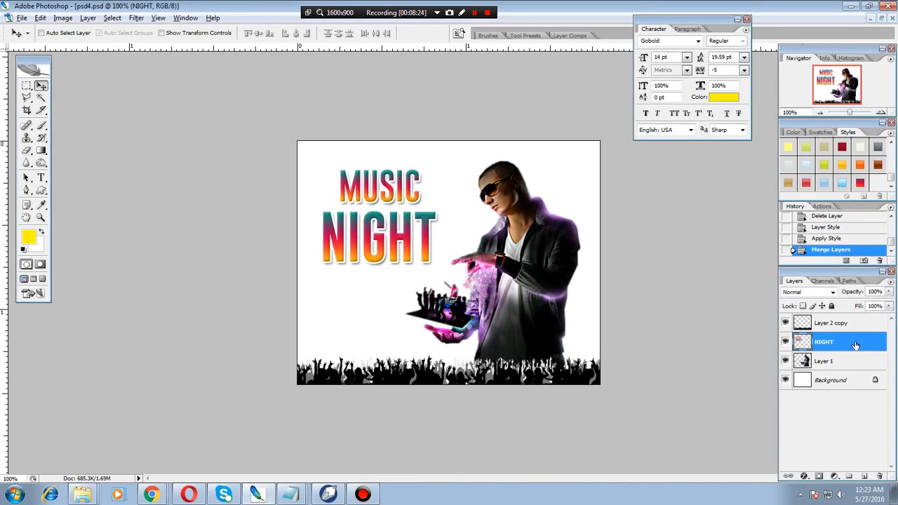